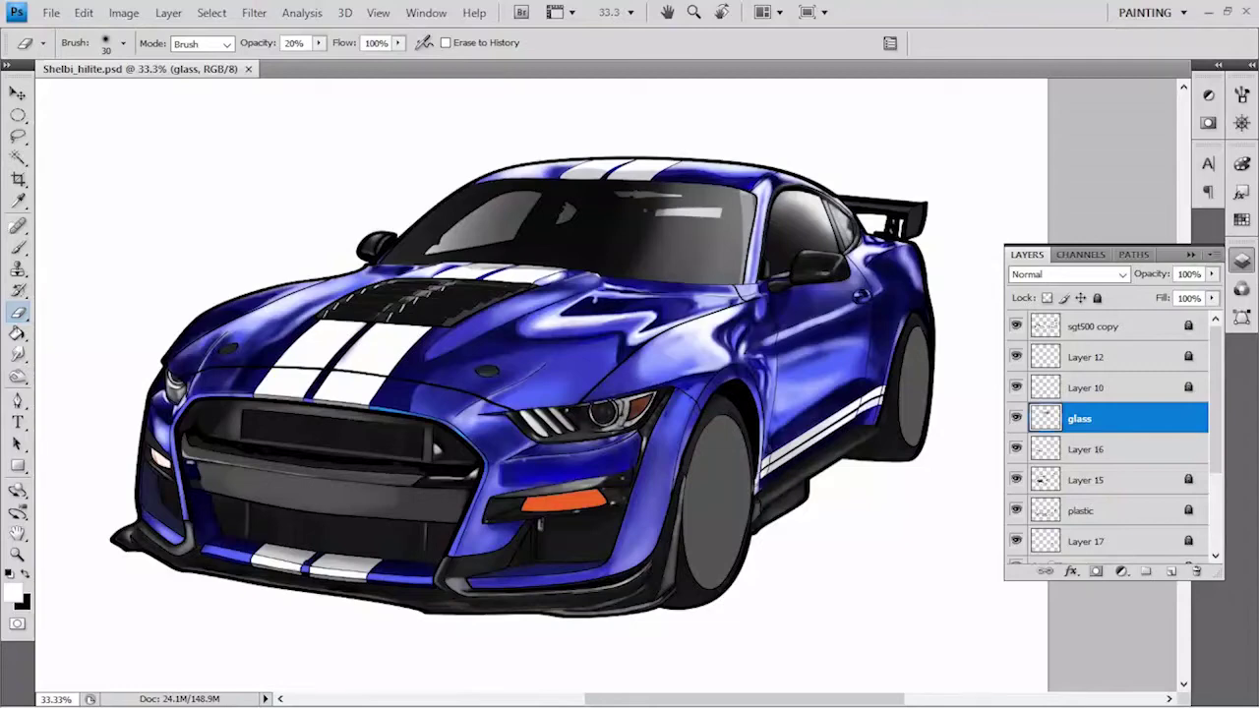
Select the sgt500 copy layer, zoom in on the headlight, and shrink the brush tip.
left_click(1097, 326)
scroll(601, 382, "up", 5)
key("bracketleft")
key("bracketleft")
right_click(633, 447)
left_click_drag(661, 550, 653, 550)
key("Return")
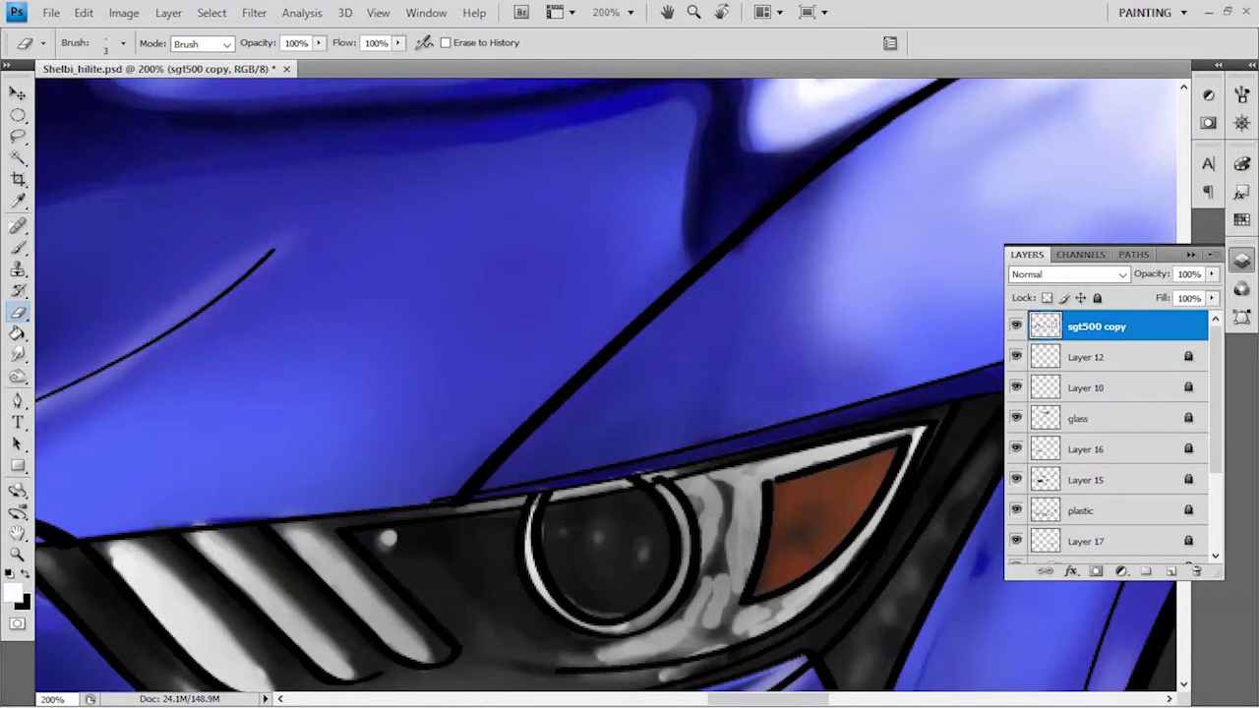
Repaint the headlight outlines in black, zoom out, and add a new empty layer.
key("b")
key("x")
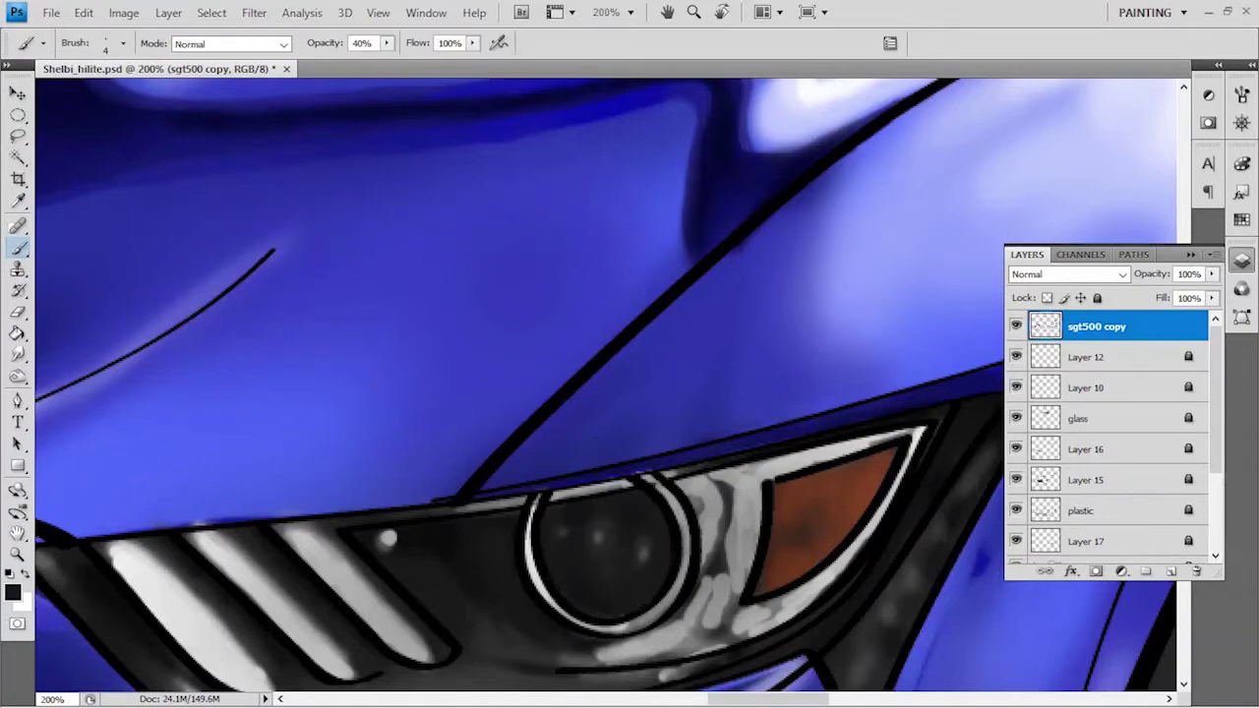
key("ctrl+minus")
key("ctrl+minus")
key("ctrl+minus")
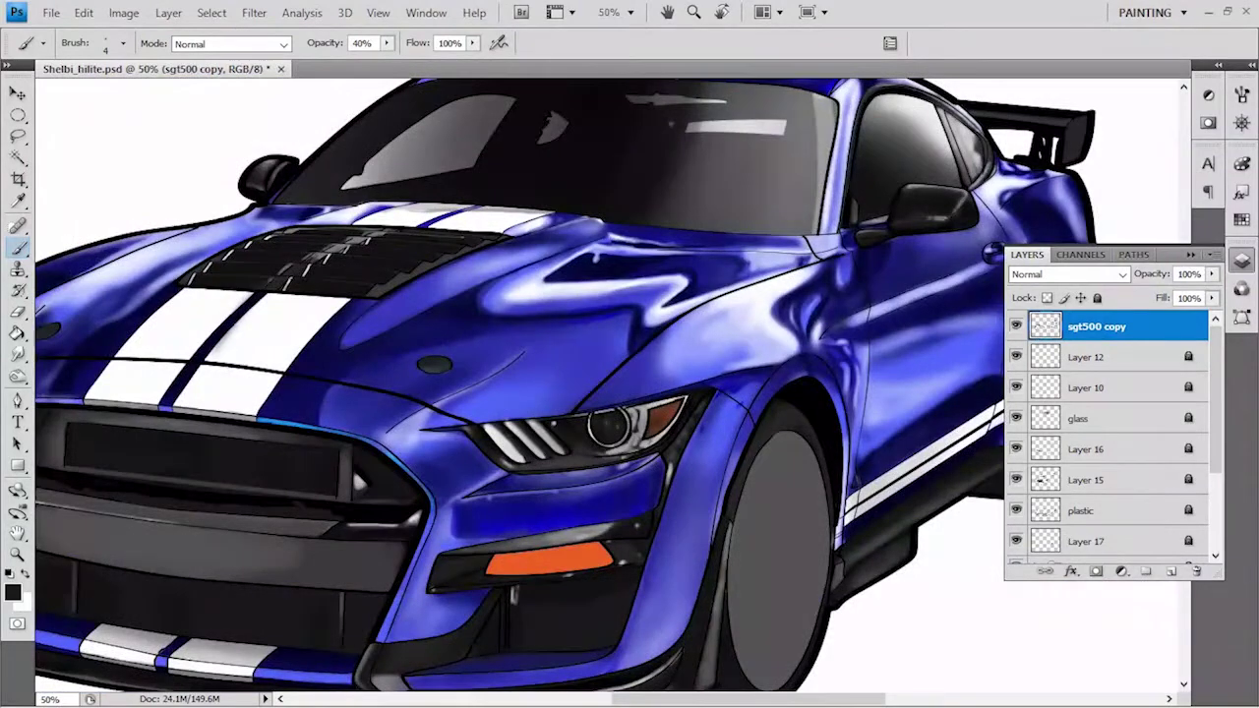
key("ctrl+alt+shift+n")
double_click(1085, 357)
Name the new layer 'brakes' and pick red as the painting colour.
type("brakes")
key("Return")
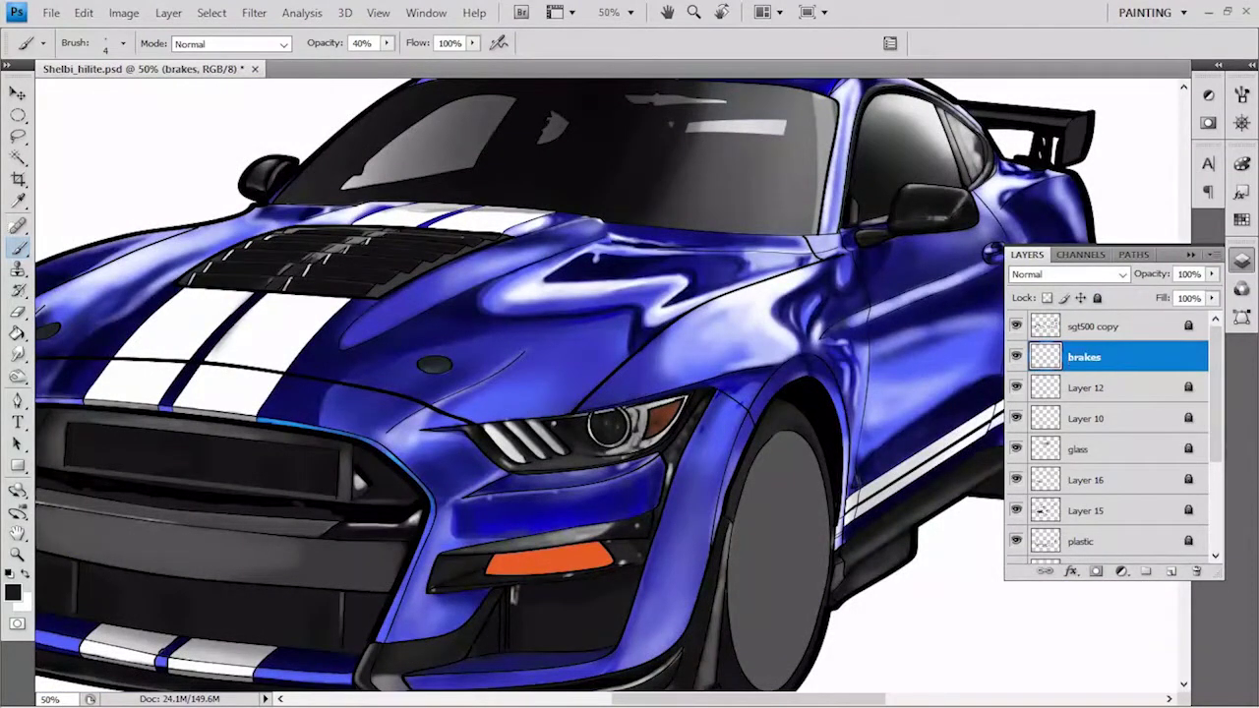
left_click(1242, 218)
left_click(1041, 175)
left_click(1242, 218)
Magic Wand the grey front wheel on the sgt500 copy layer.
left_click(1092, 325)
key("w")
left_click(777, 561)
left_click(212, 11)
key("Return")
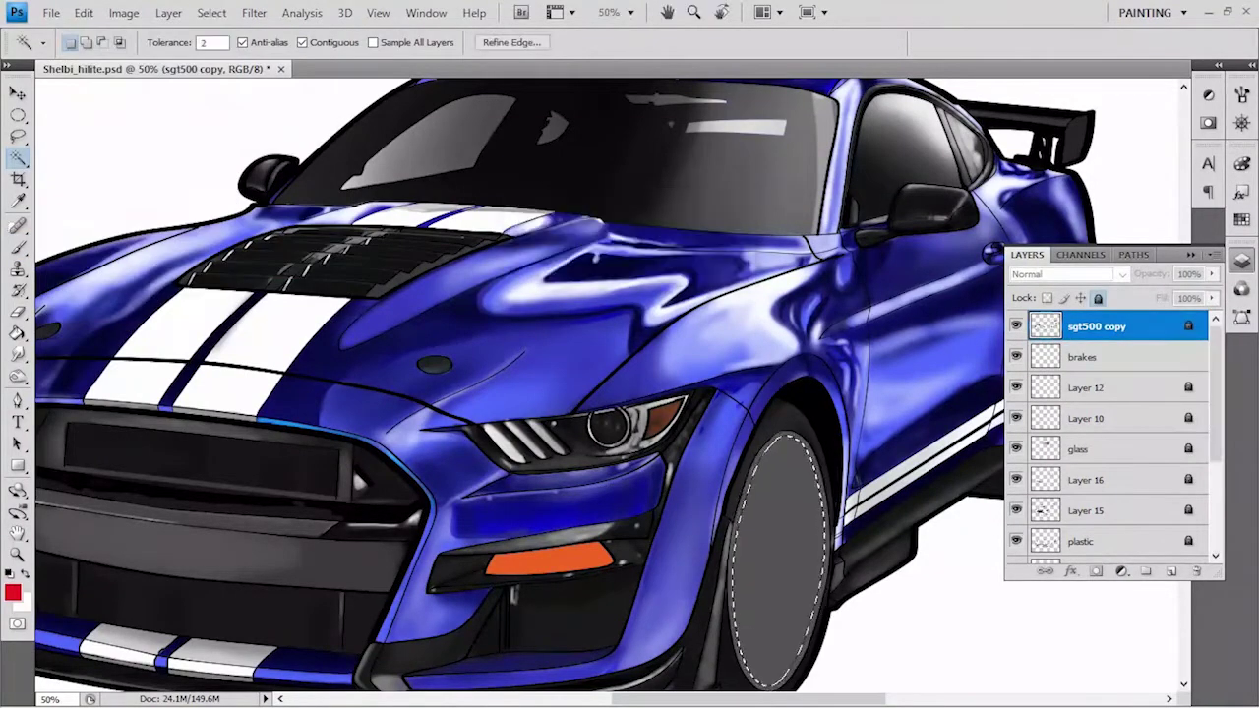
Contract the front wheel selection twice, entering 100 pixels, then deselect.
left_click(211, 12)
left_click(285, 285)
type("100")
key("Return")
left_click(211, 12)
left_click(285, 282)
key("Return")
key("ctrl+d")
Paint a red caliper inside the front wheel on the brakes layer.
key("m")
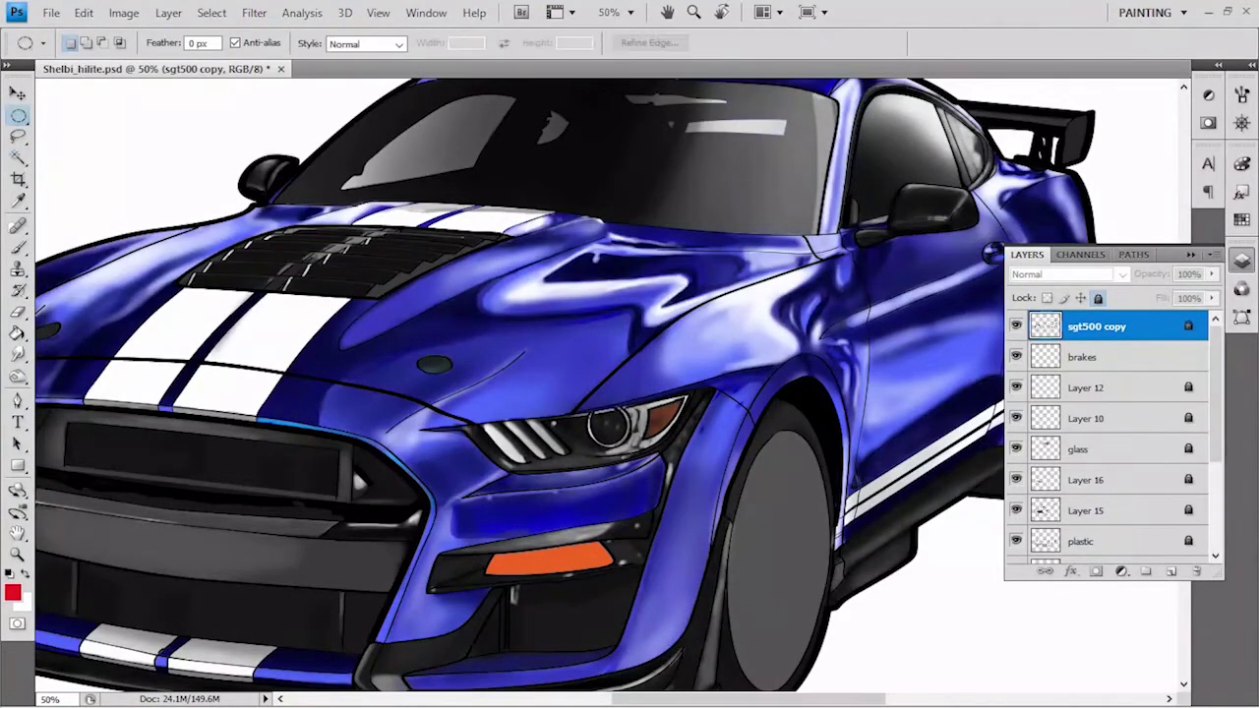
key("b")
left_click(1082, 357)
mouse_move(787, 473)
left_mouse_down()
mouse_move(806, 526)
mouse_move(799, 575)
left_mouse_up()
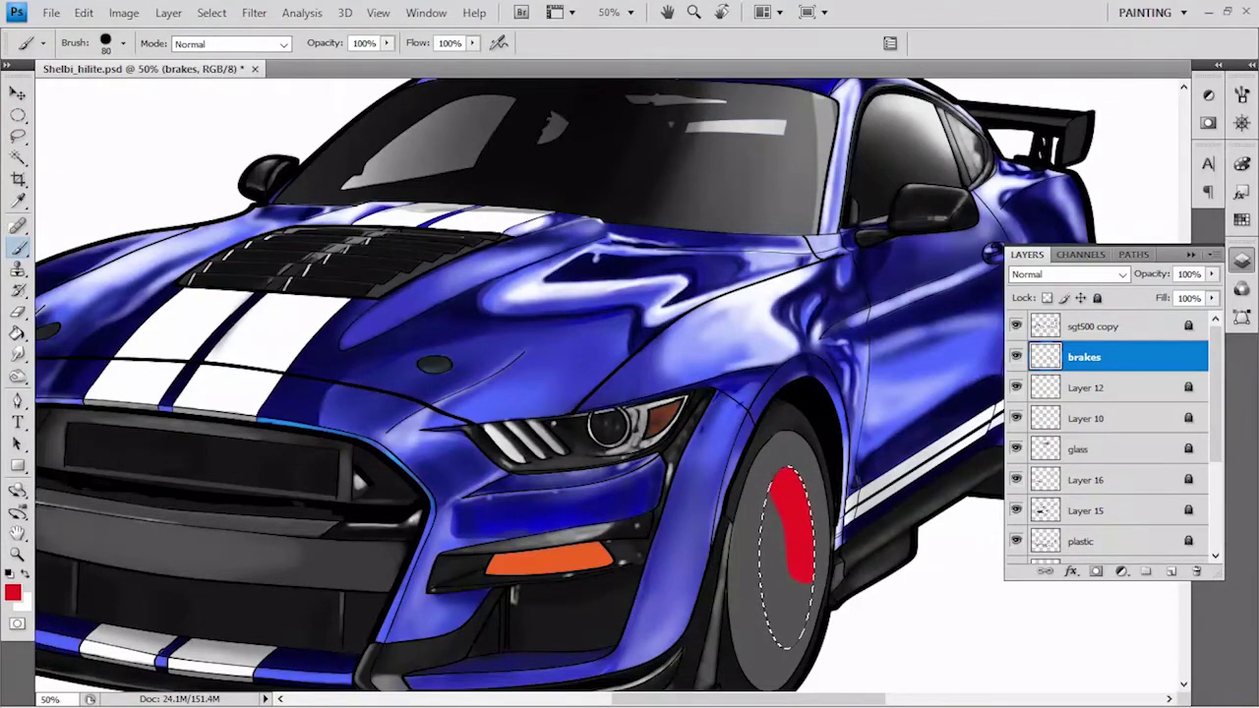
key("ctrl+d")
Select and contract the rear wheel, then paint its red caliper on the brakes layer.
scroll(787, 443, "right", 5)
key("w")
left_click(1092, 327)
left_click(792, 379)
left_click(211, 11)
left_click(275, 272)
key("Return")
key("b")
left_click(1082, 357)
left_click_drag(796, 325, 795, 388)
key("ctrl+d")
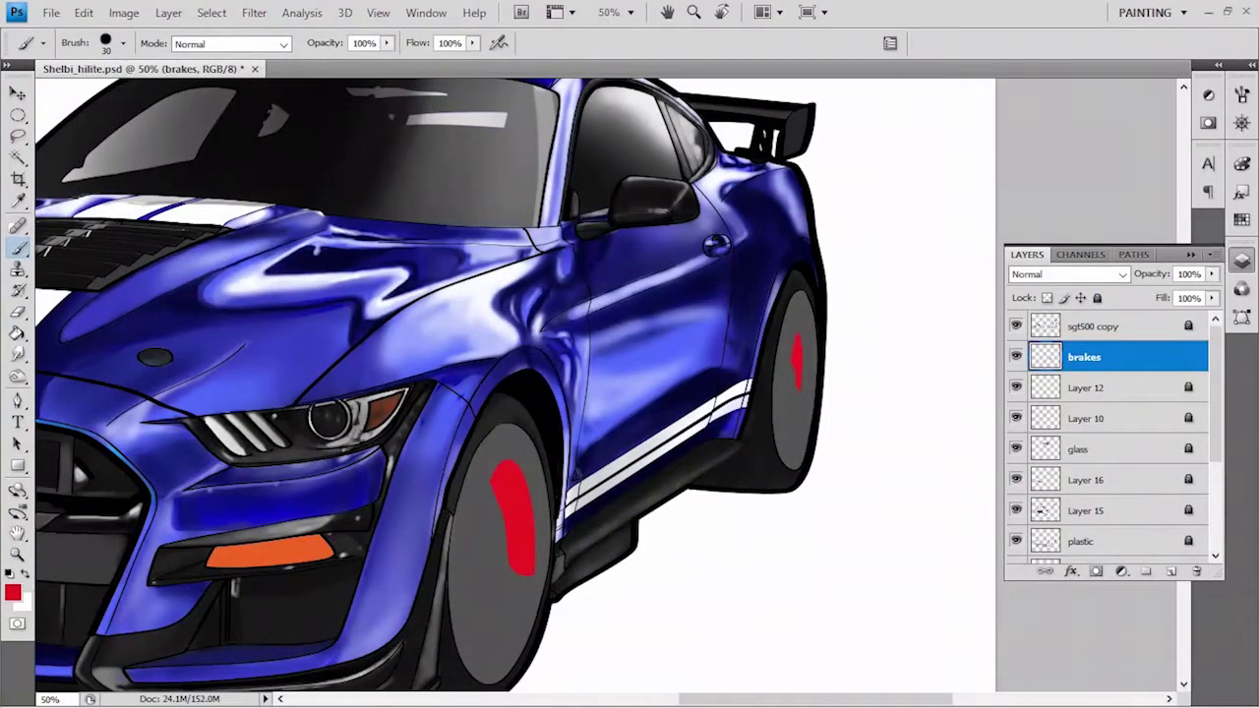
Add a new layer named 'wheels'.
left_click(1171, 571)
double_click(1082, 357)
type("wheels")
key("Return")
left_click(1241, 259)
Pick black from the swatches and make the wheels layer active.
left_click(1241, 260)
left_click(1241, 219)
left_click(1033, 180)
left_click(1242, 260)
left_click(1082, 357)
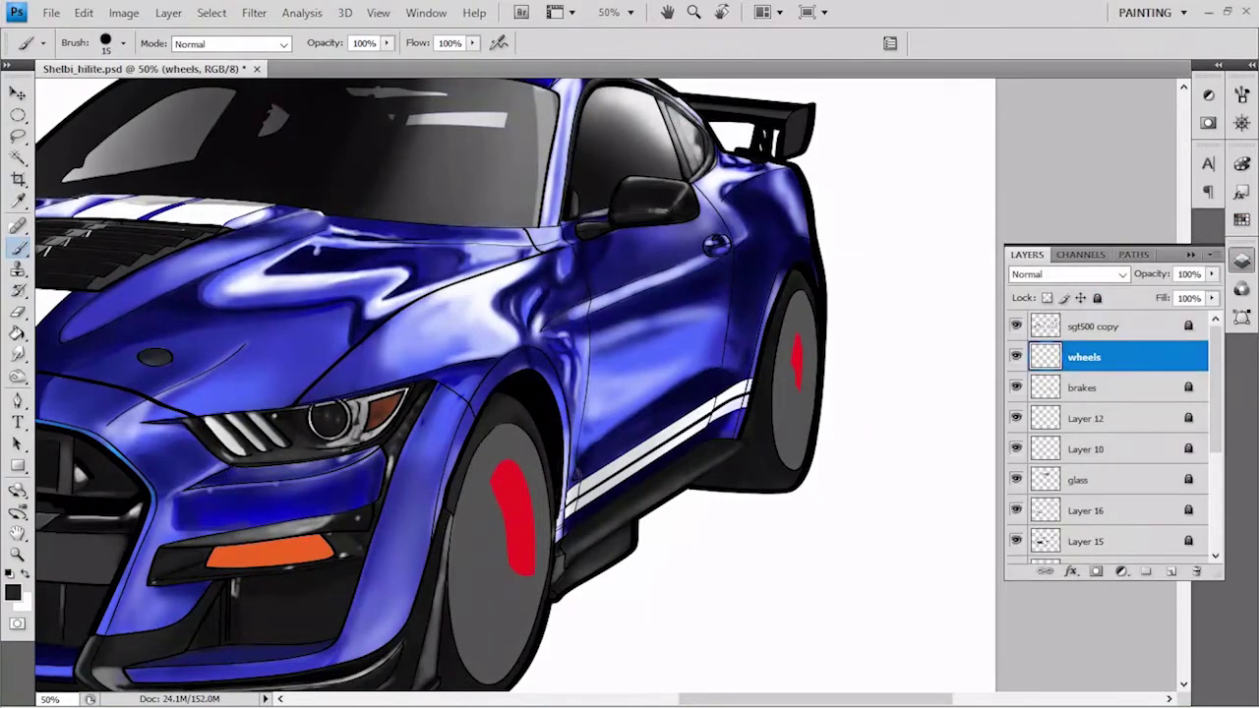
left_click(1241, 95)
left_click(1241, 94)
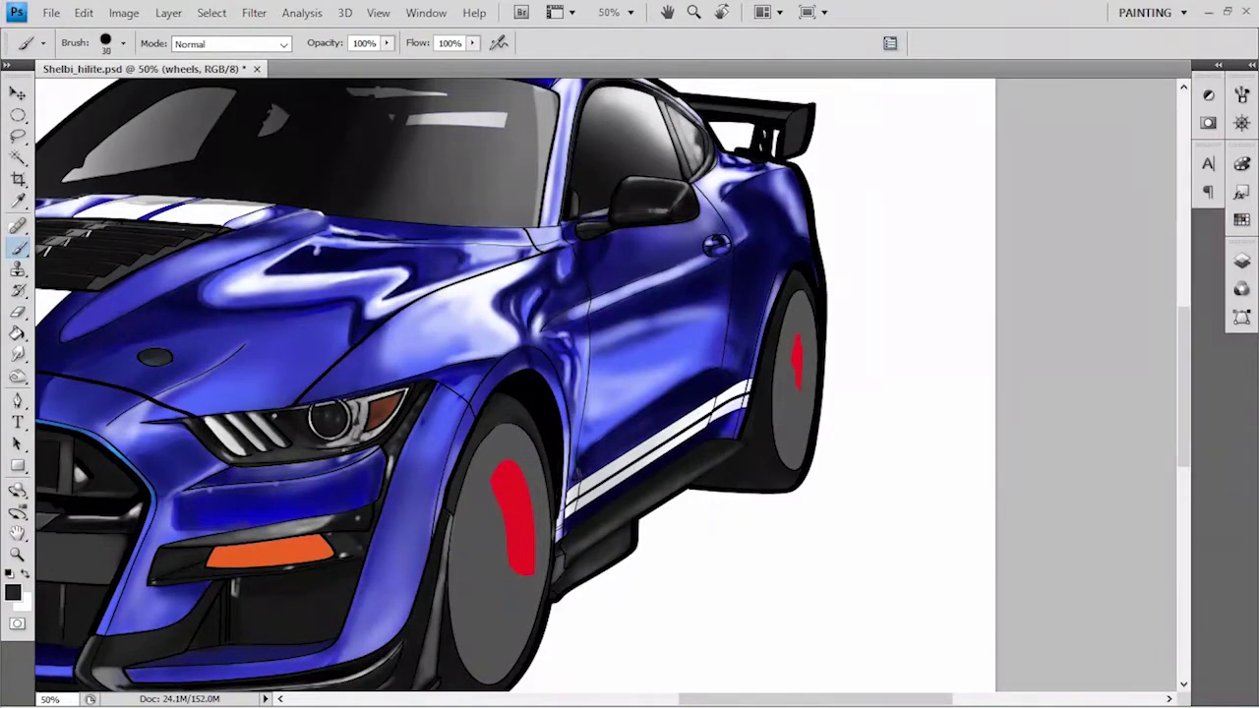
Draw four straight black spokes across the front wheel.
left_click(515, 667, "shift")
left_click(514, 430)
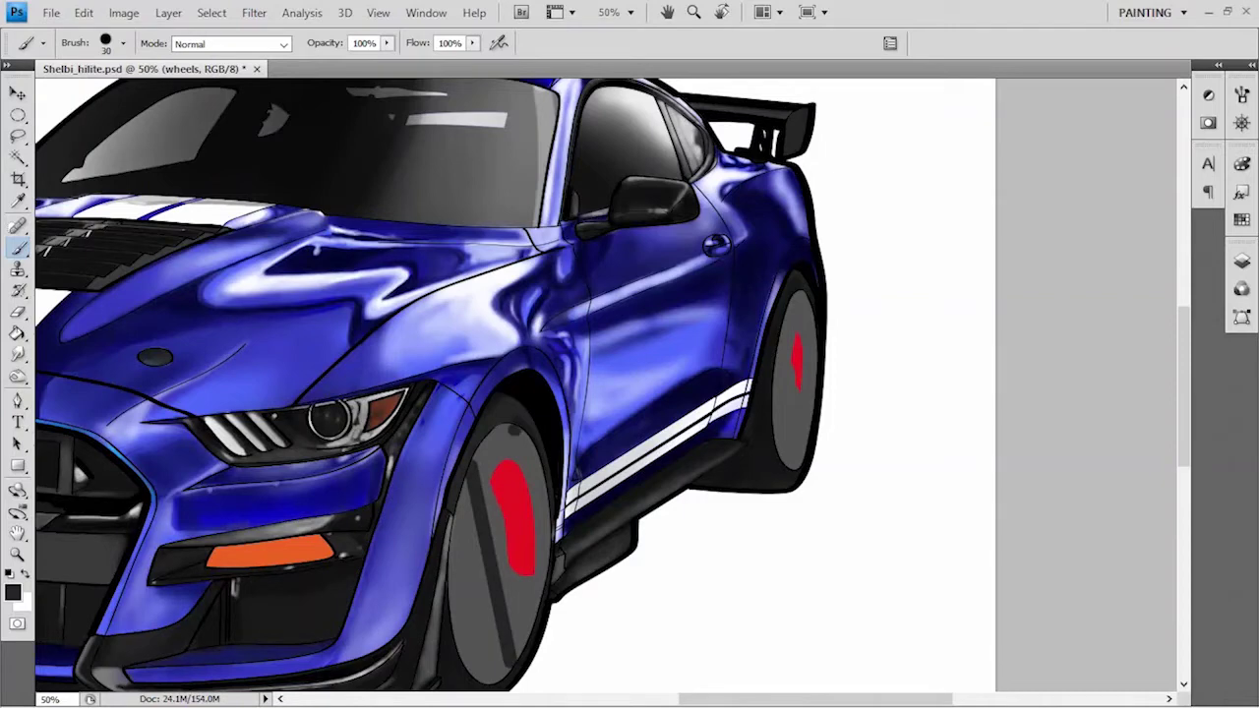
left_click(466, 654, "shift")
left_click(538, 486)
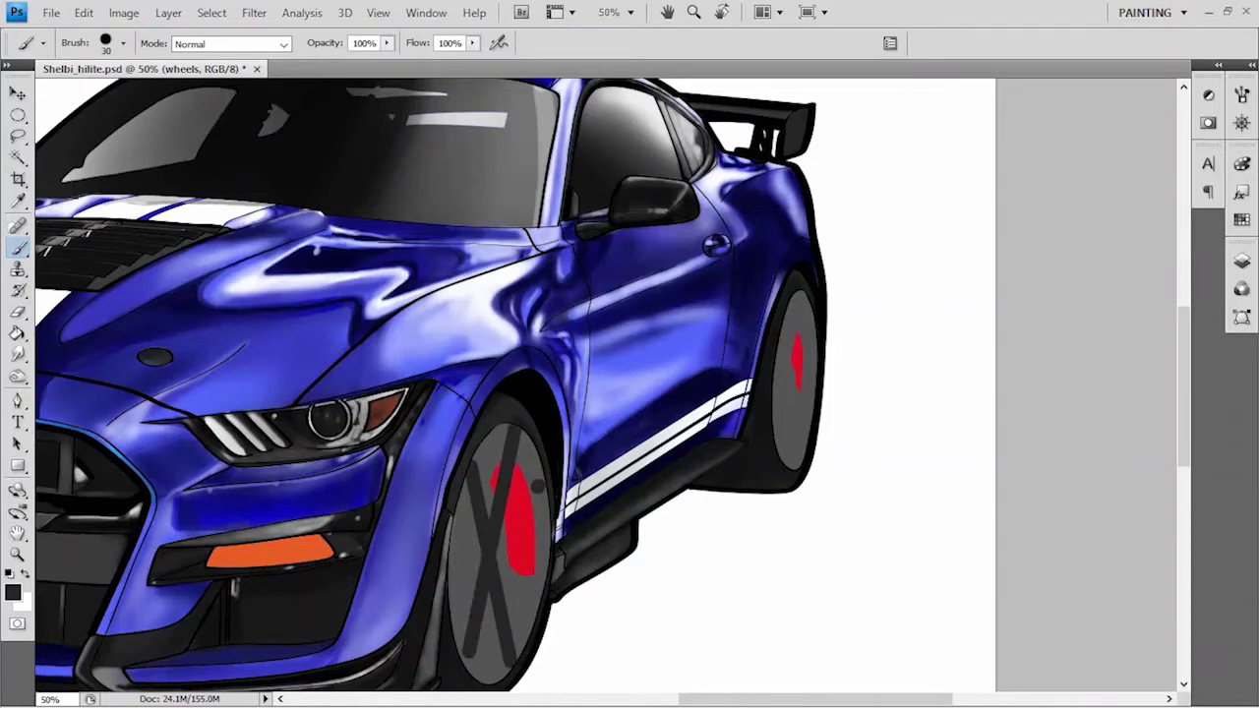
left_click(452, 556, "shift")
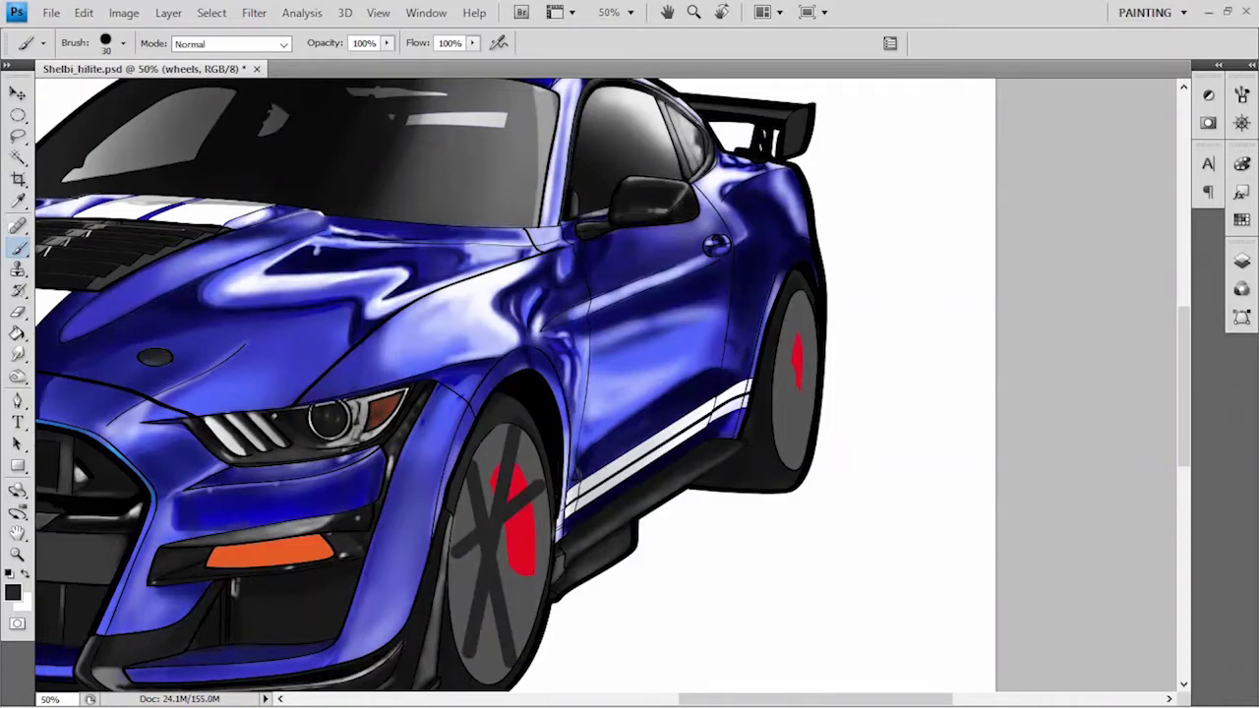
left_click(537, 571)
left_click(498, 542, "shift")
Undo and redo spoke strokes, adding a straight spoke across the rear wheel.
key("ctrl+alt+z")
key("ctrl+alt+z")
key("ctrl+alt+z")
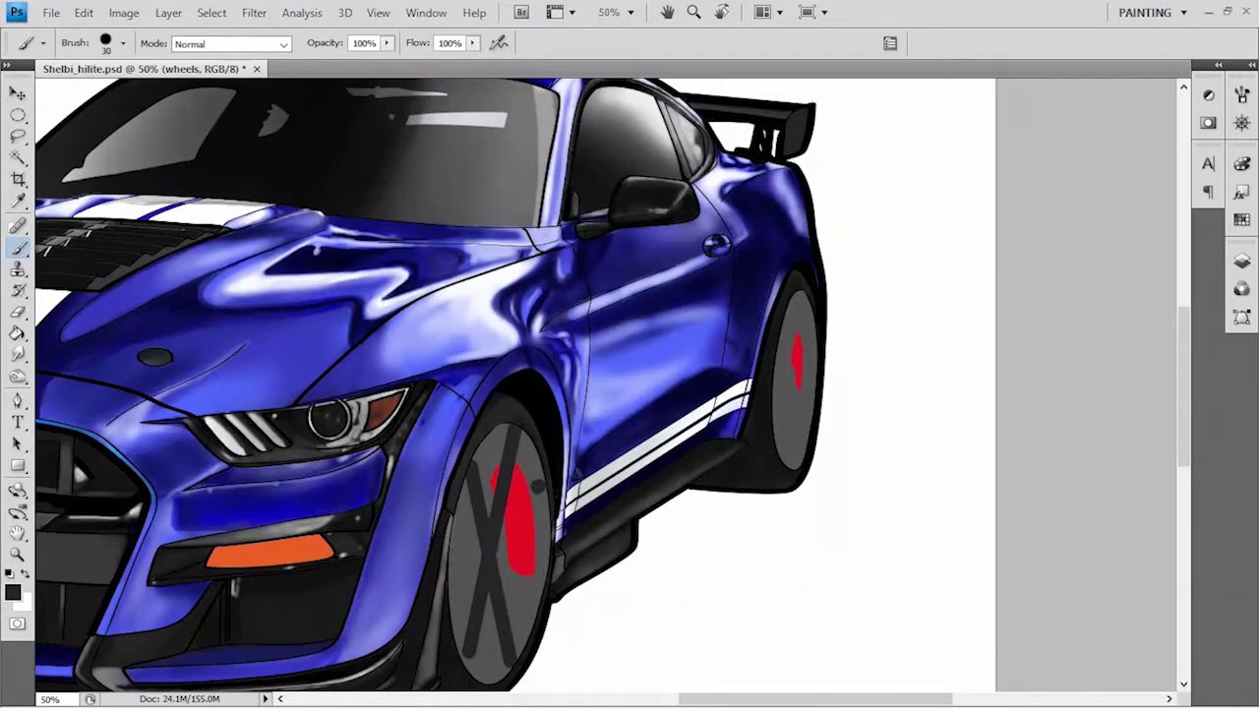
key("ctrl+shift+z")
key("ctrl+shift+z")
key("ctrl+shift+z")
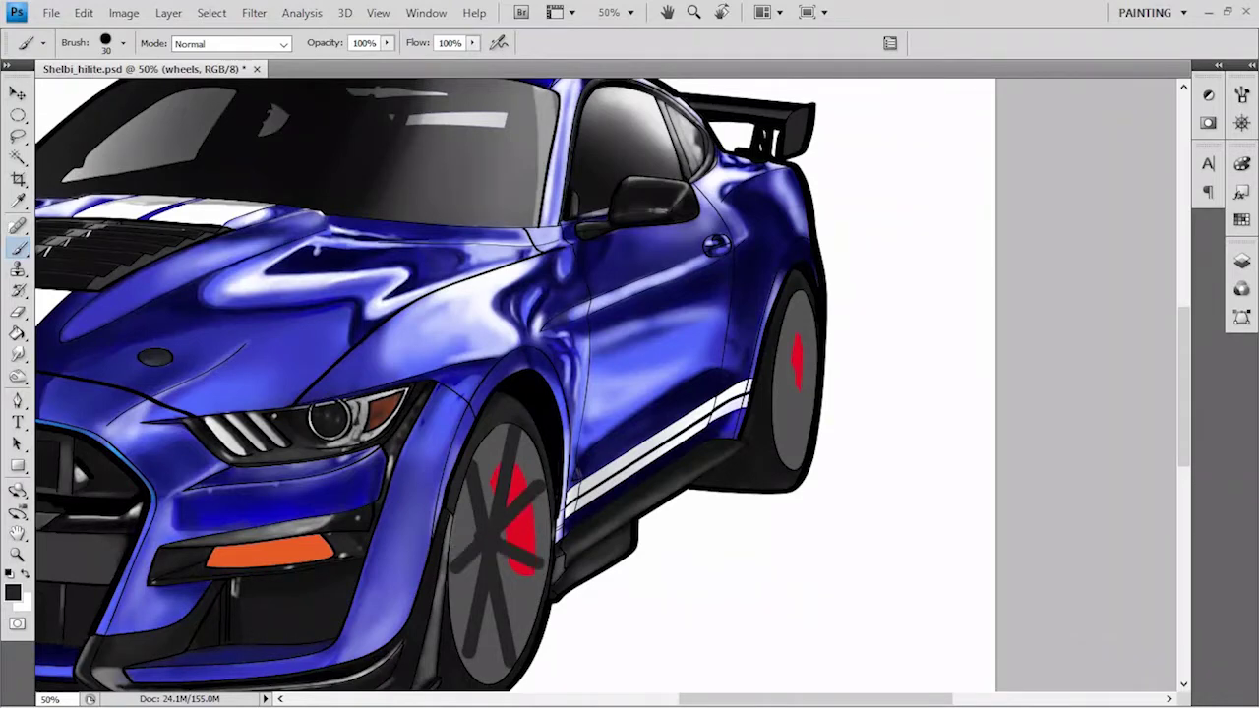
key("ctrl+shift+z")
key("ctrl+shift+z")
key("ctrl+alt+z")
key("ctrl+shift+z")
key("ctrl+shift+z")
key("ctrl+shift+z")
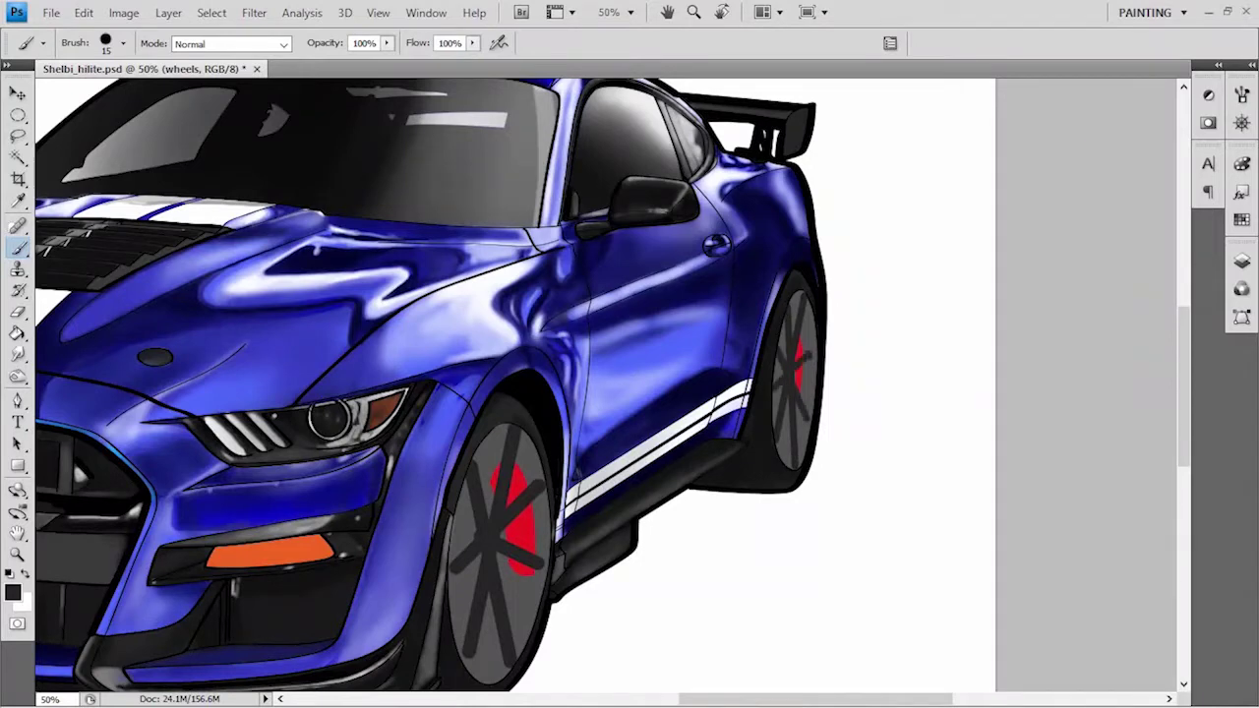
Make Layer 18 active and shrink the brush to size 8.
key("F7")
key("alt+bracketleft")
key("alt+bracketright")
key("alt+bracketleft")
left_click(1241, 219)
key("bracketleft")
key("bracketleft")
key("bracketleft")
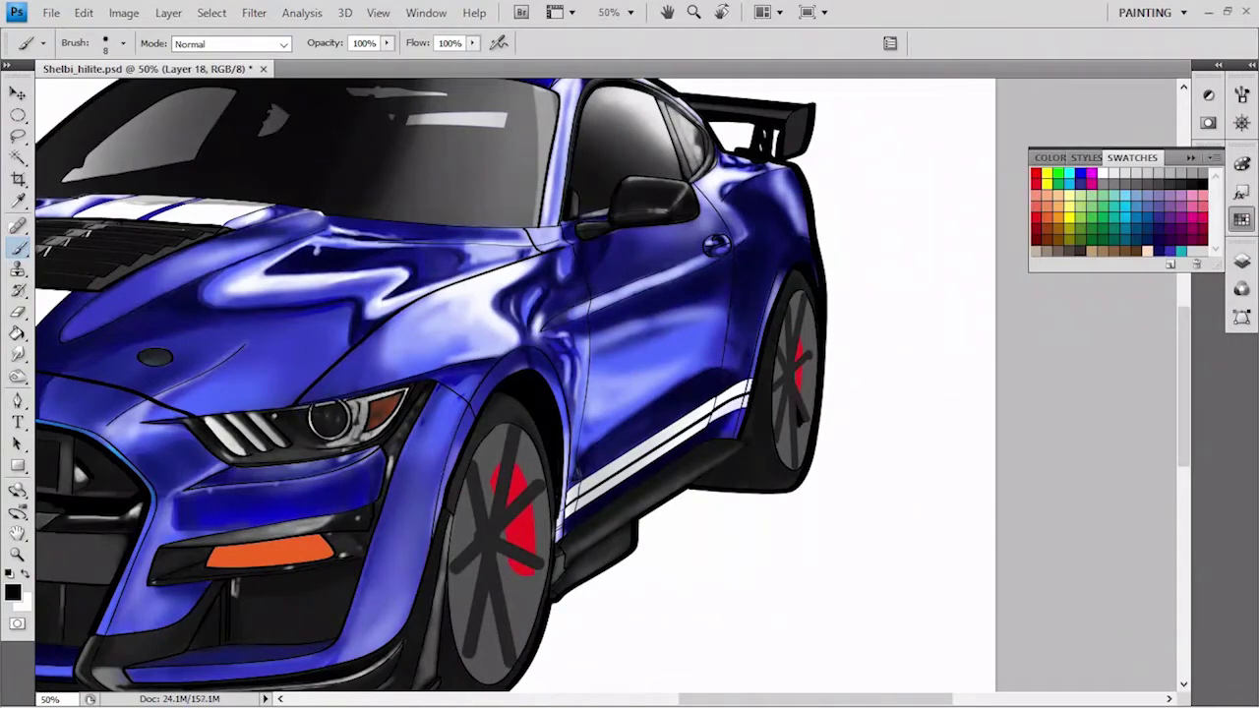
Magic Wand the rear wheel on sgt500 copy and contract the selection by 20 pixels.
left_click(1242, 261)
left_click(1097, 325)
key("w")
left_click(792, 379)
left_click(212, 13)
left_click(325, 285)
key("Escape")
left_click(211, 12)
left_click(443, 357)
key("Return")
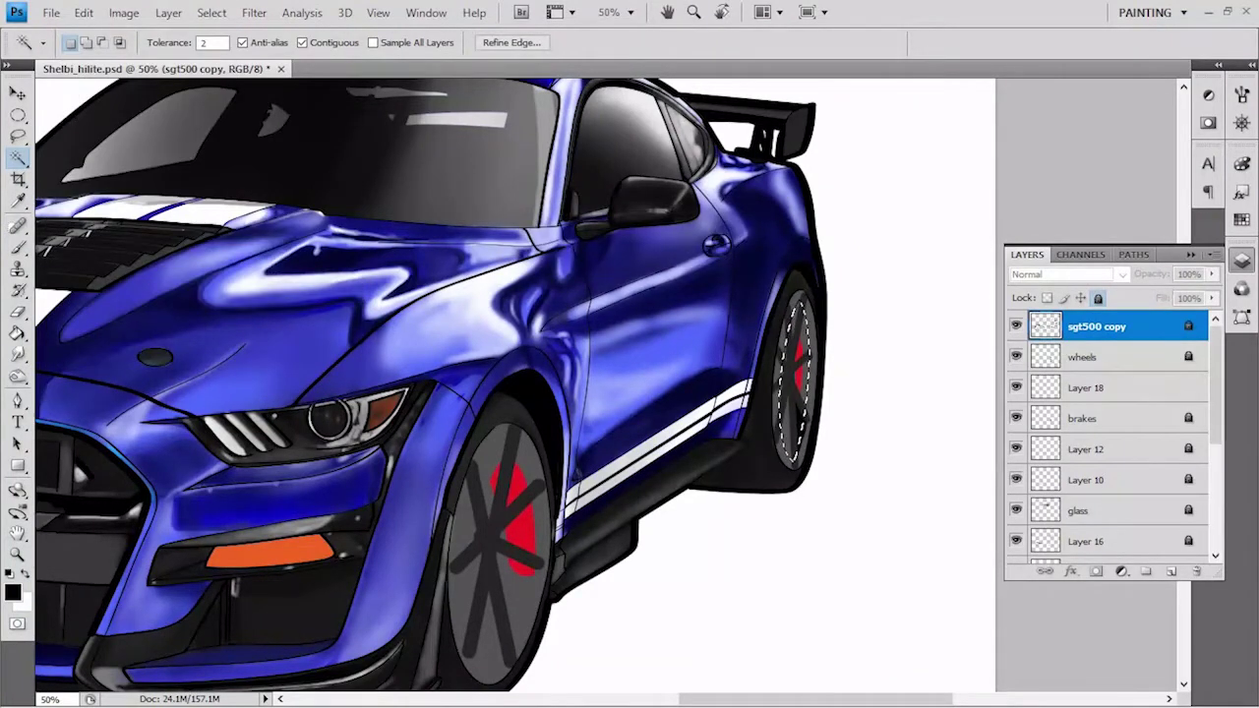
Set the brush to size 40 on Layer 18 and contract the selection 10 pixels.
key("b")
key("bracketright")
key("bracketright")
key("bracketright")
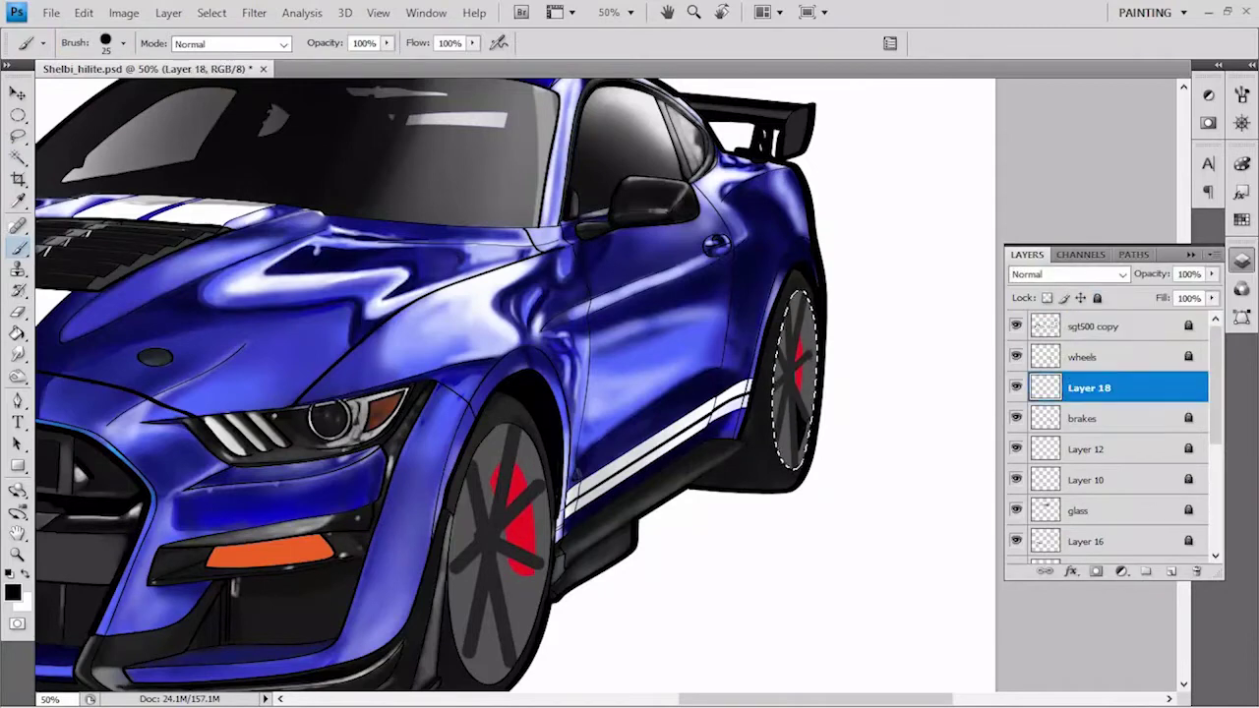
left_click(1089, 387)
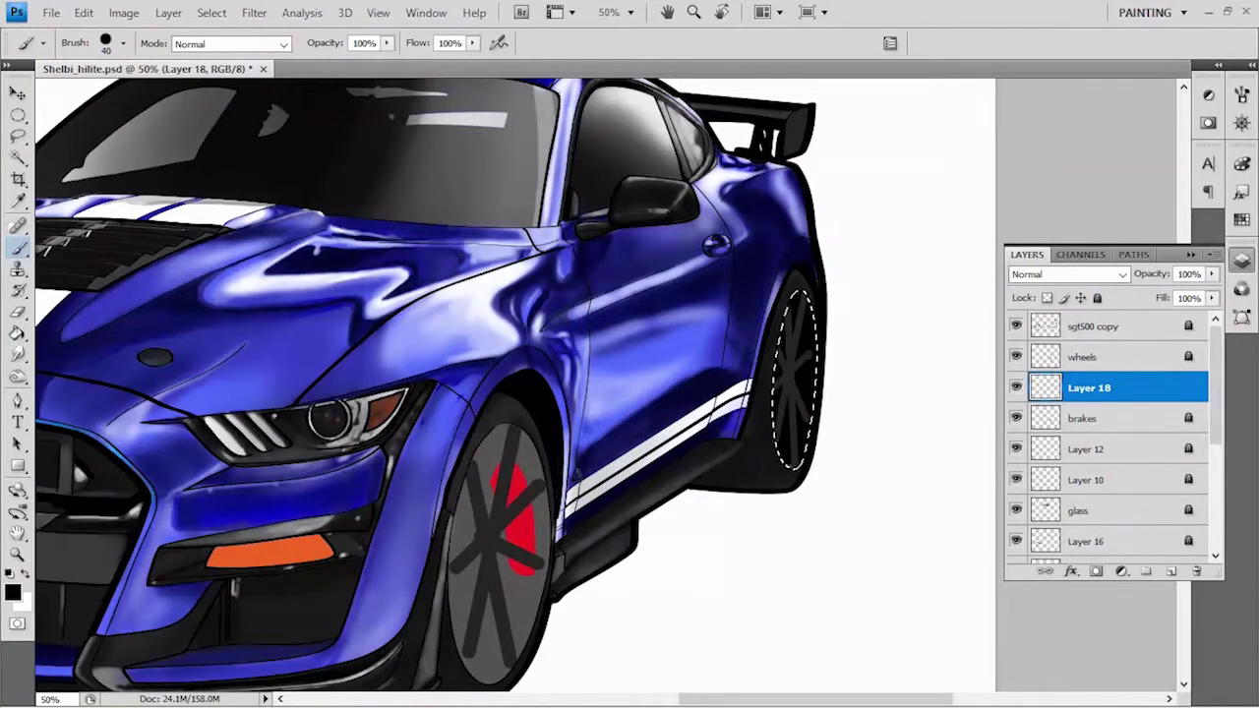
left_click(211, 12)
left_click(339, 292)
key("Return")
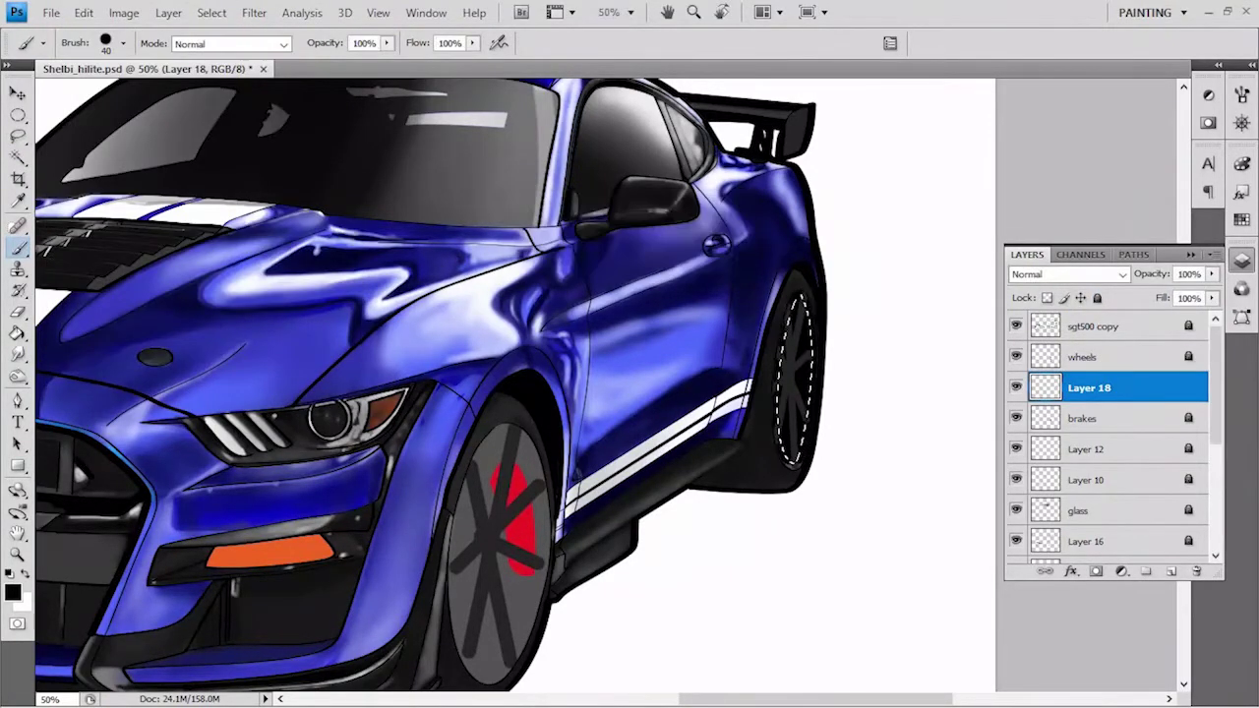
Darken the front wheel around the red caliper on Layer 18 at size 10.
key("e")
key("ctrl+shift+i")
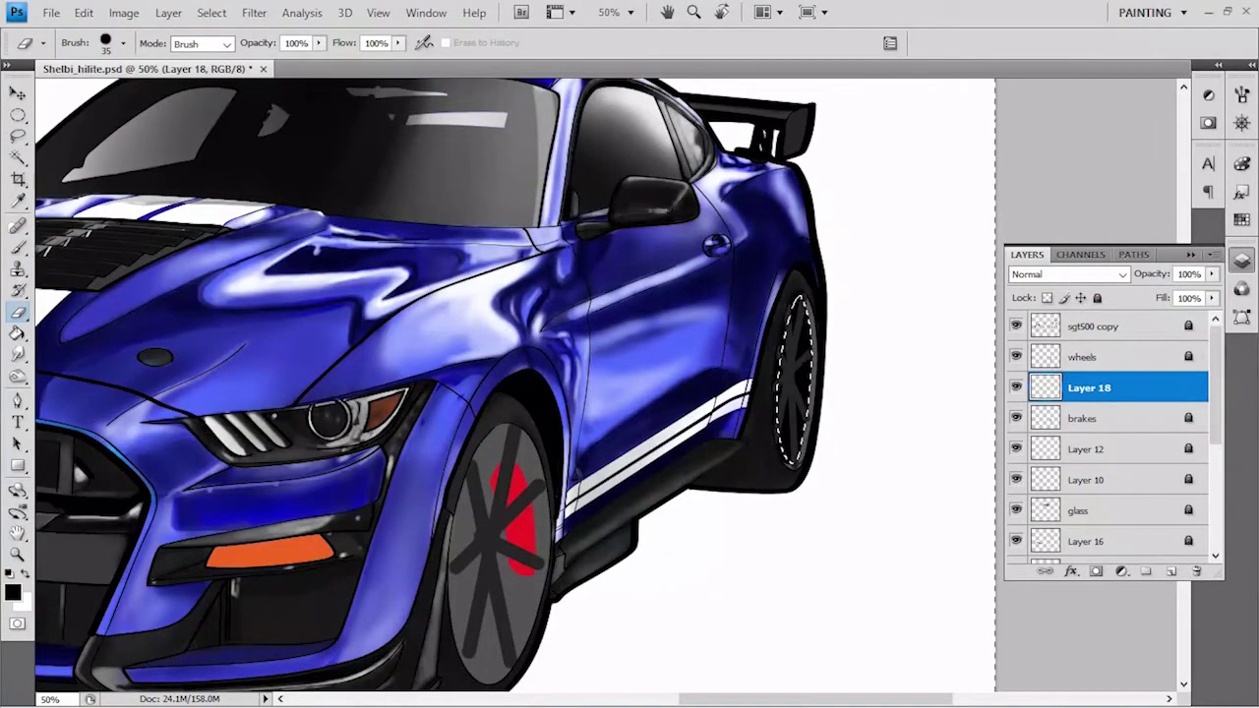
key("ctrl+d")
key("bracketleft")
key("bracketleft")
key("bracketleft")
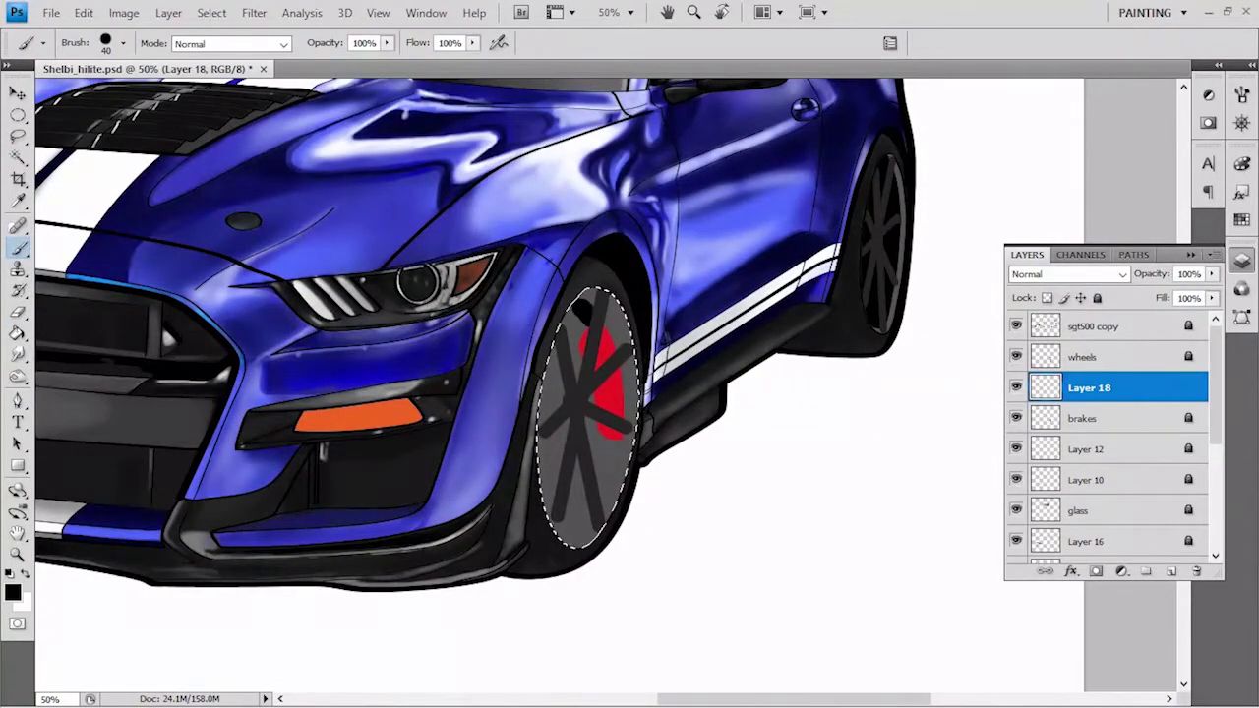
left_click_drag(608, 351, 626, 439)
left_click_drag(615, 378, 580, 535)
left_click_drag(594, 443, 594, 391)
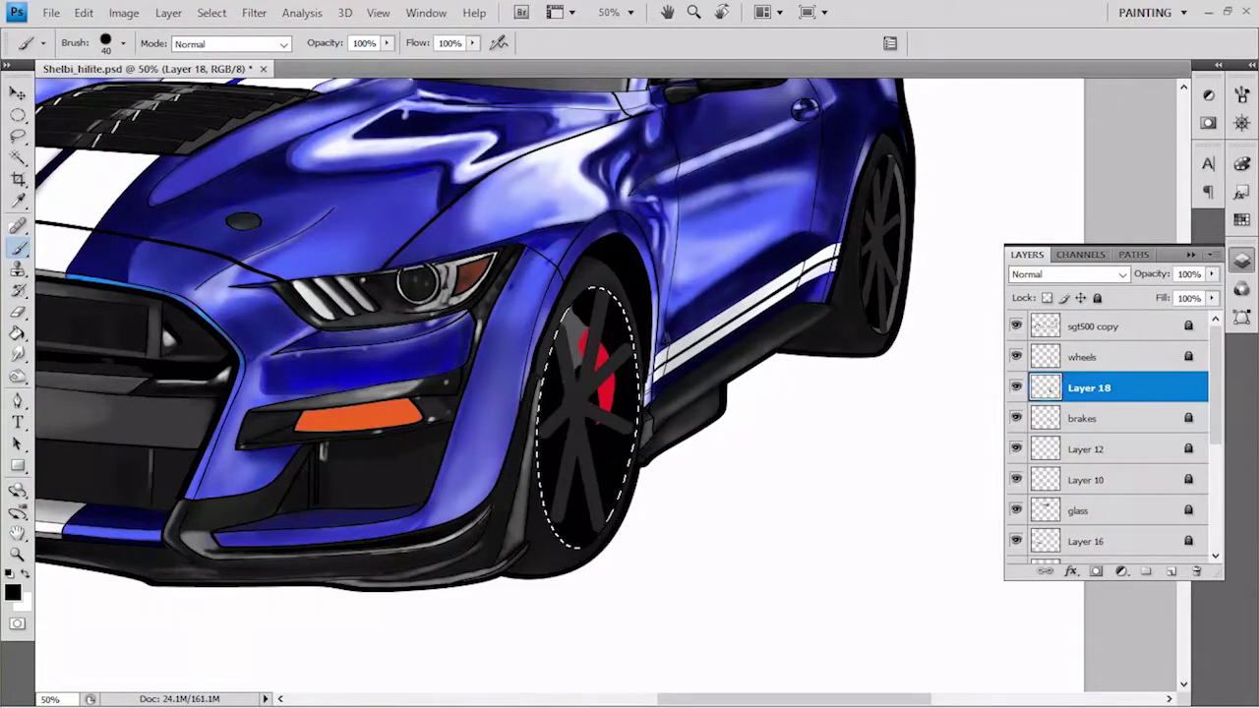
Repaint red on the front caliper on the brakes layer, alternating with black on Layer 18.
key("alt+bracketleft")
left_click(596, 379, "alt")
key("bracketleft")
key("bracketleft")
key("bracketleft")
left_click_drag(574, 339, 579, 321)
key("alt+bracketright")
key("d")
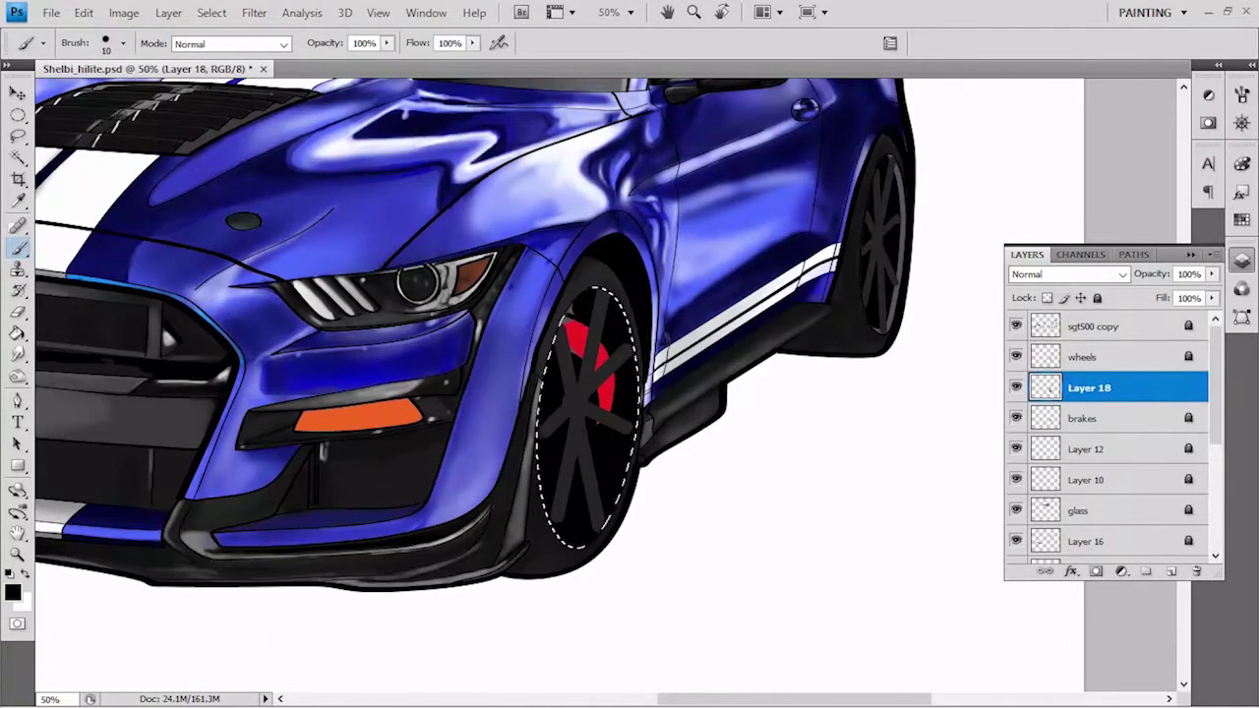
key("alt+bracketleft")
left_click(588, 359, "alt")
key("bracketright")
key("bracketright")
key("bracketright")
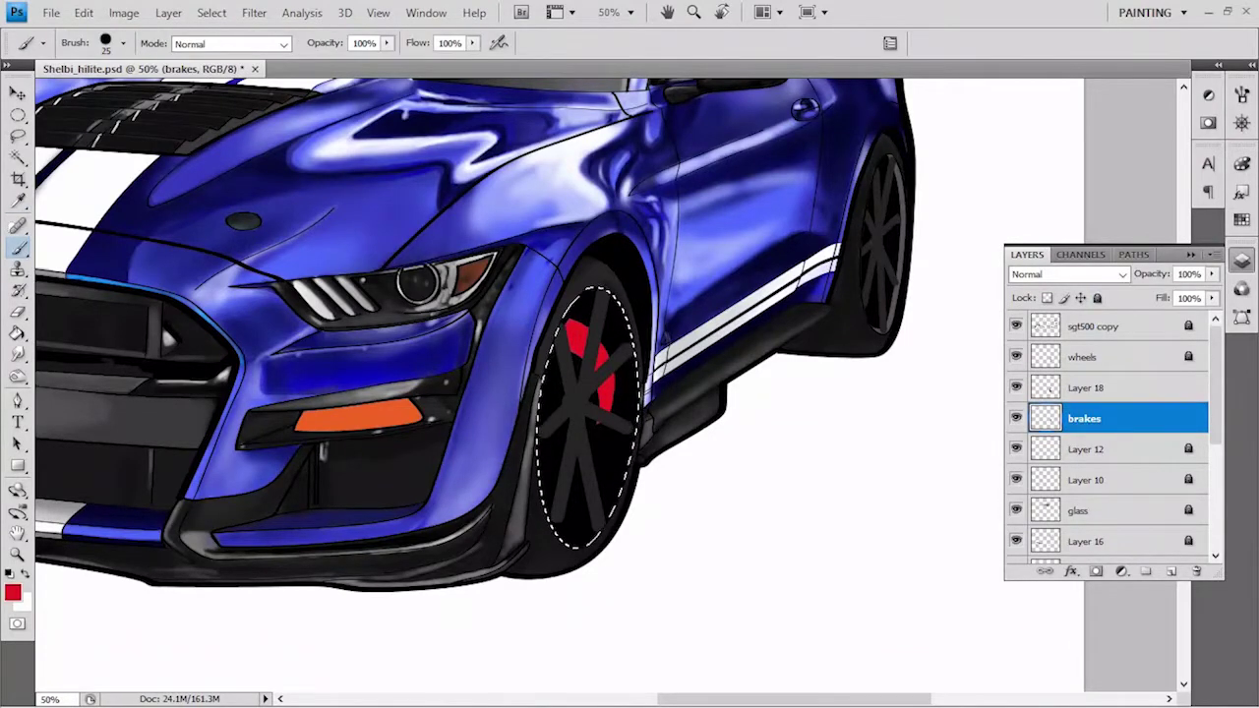
key("alt+bracketright")
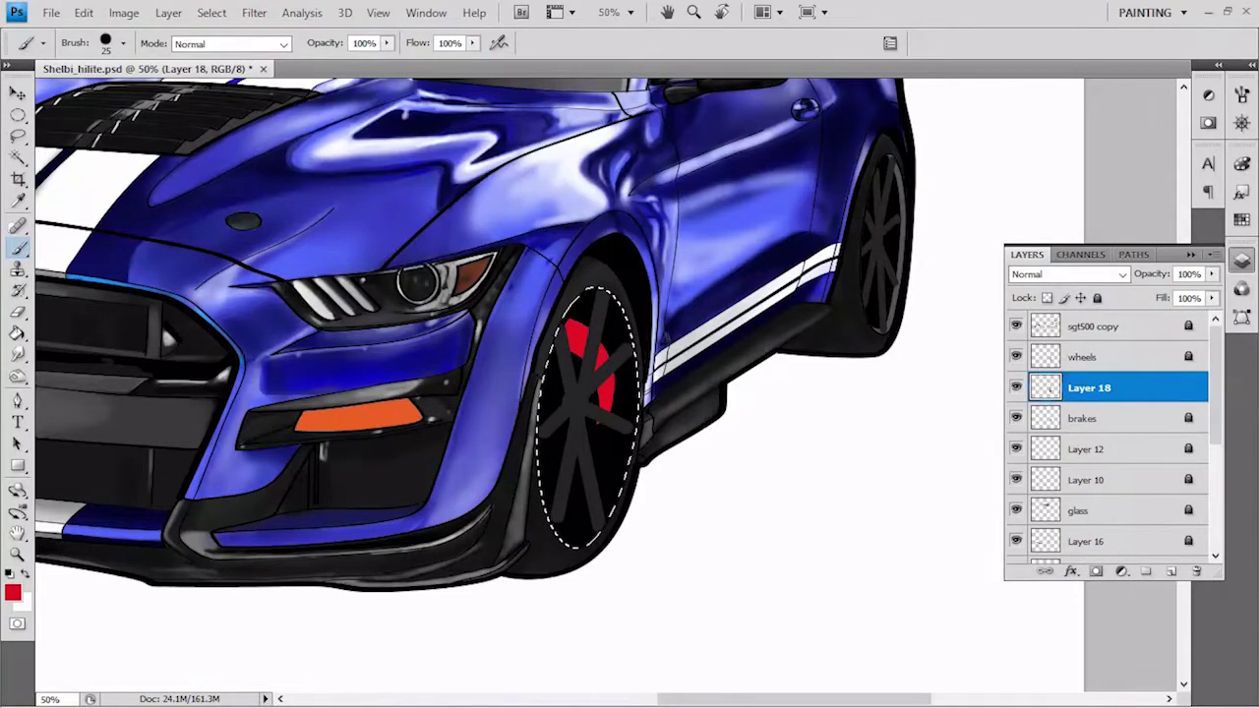
Pick black and select the rear wheel's rim area, returning to Layer 18.
left_click(1242, 218)
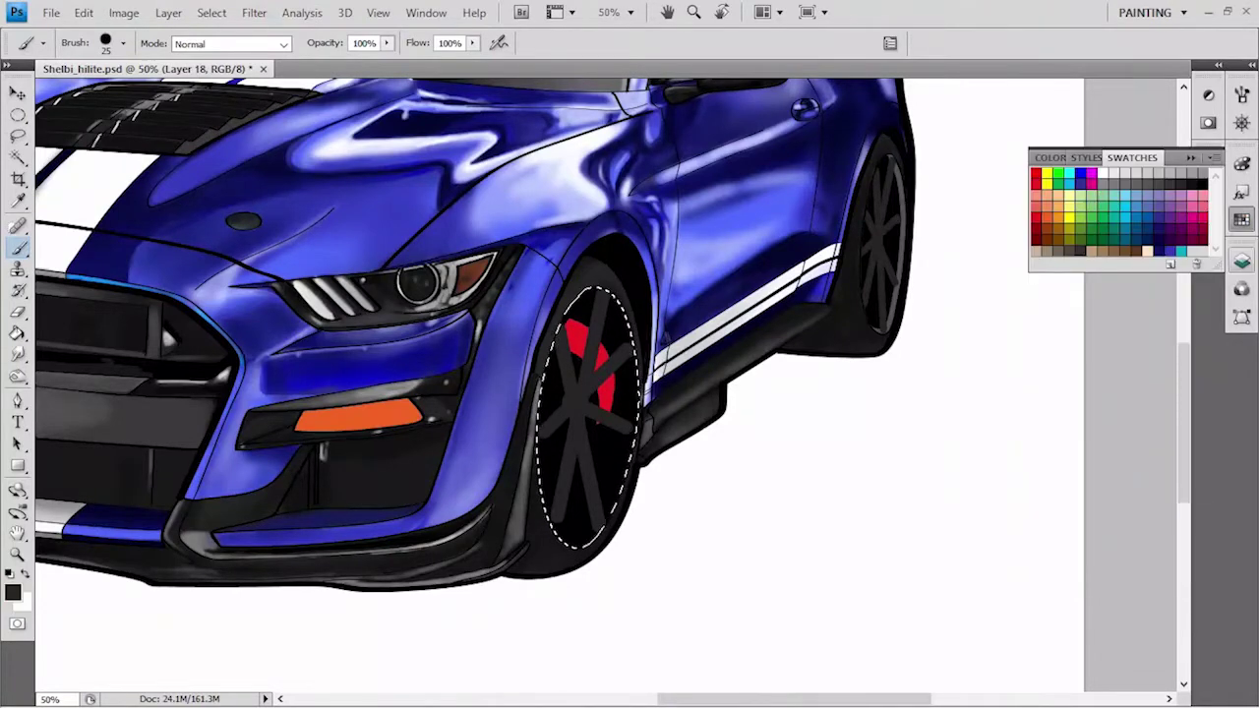
left_click(1242, 260)
left_click(1096, 325)
left_click(1089, 388)
left_click(1044, 387, "ctrl")
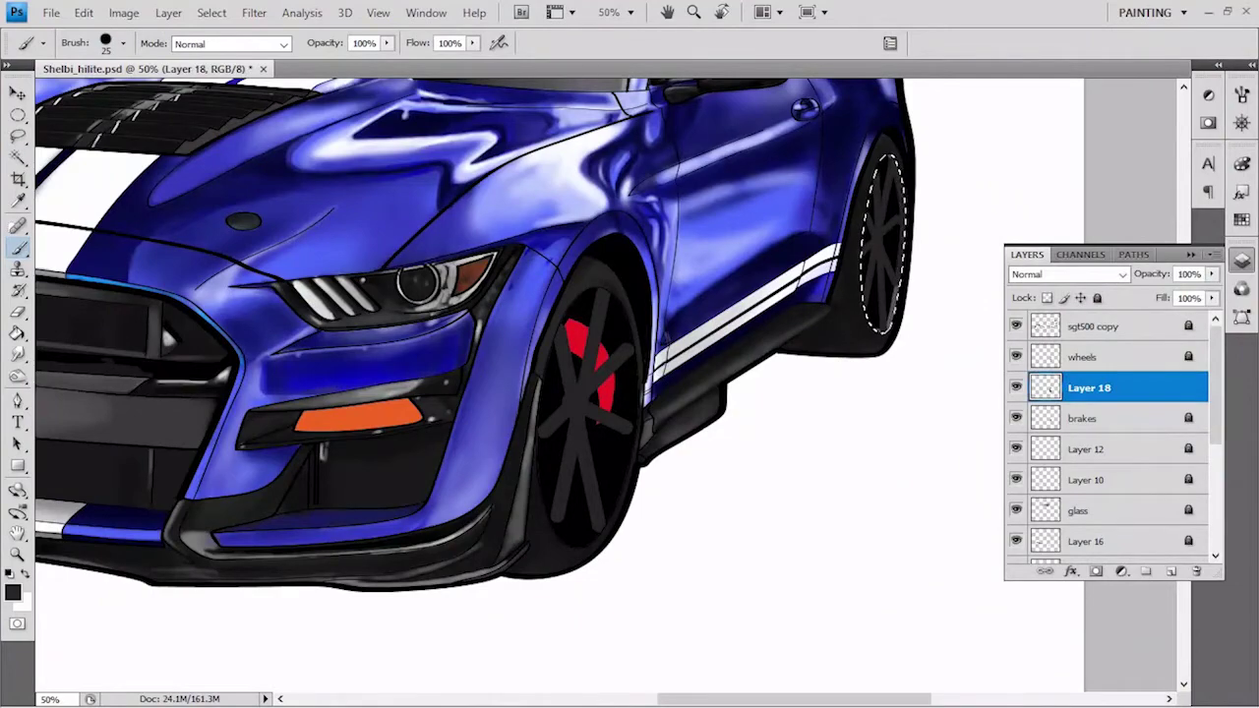
Zoom in and paint faint 30%-opacity strokes on the rear spokes, then raise opacity to 80%.
key("bracketleft")
key("bracketleft")
key("ctrl+plus")
key("ctrl+plus")
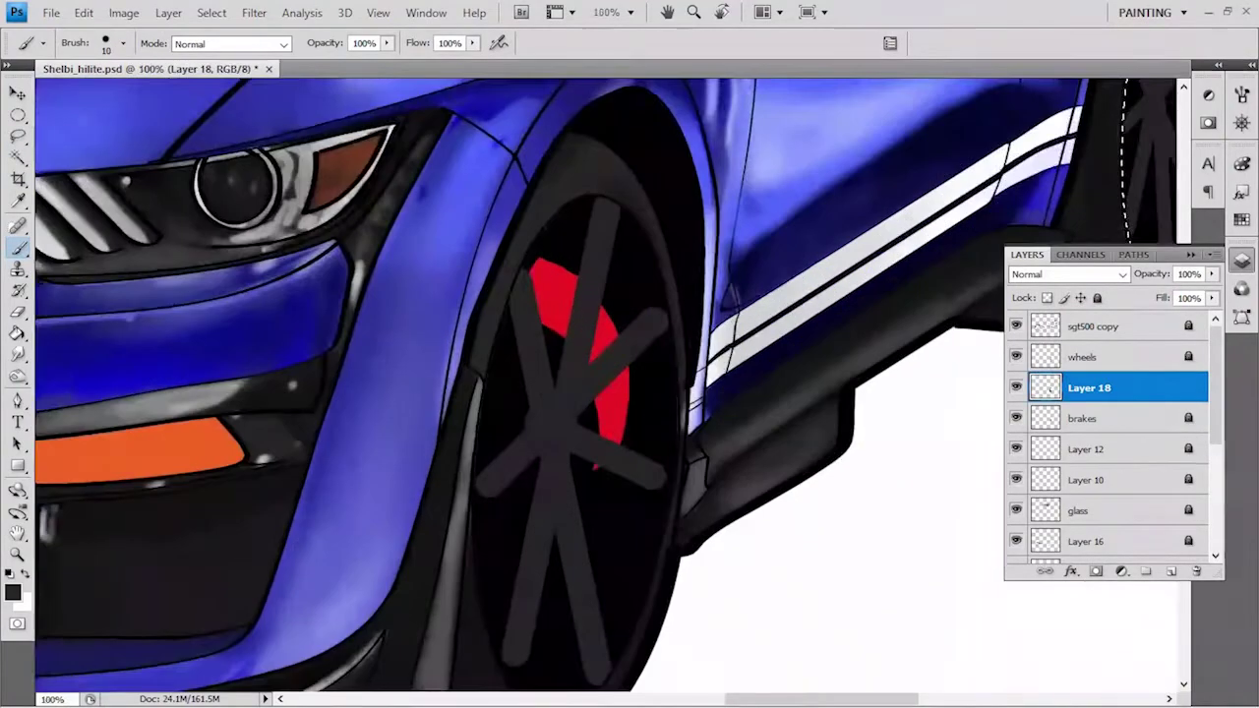
key("bracketleft")
key("bracketleft")
key("bracketleft")
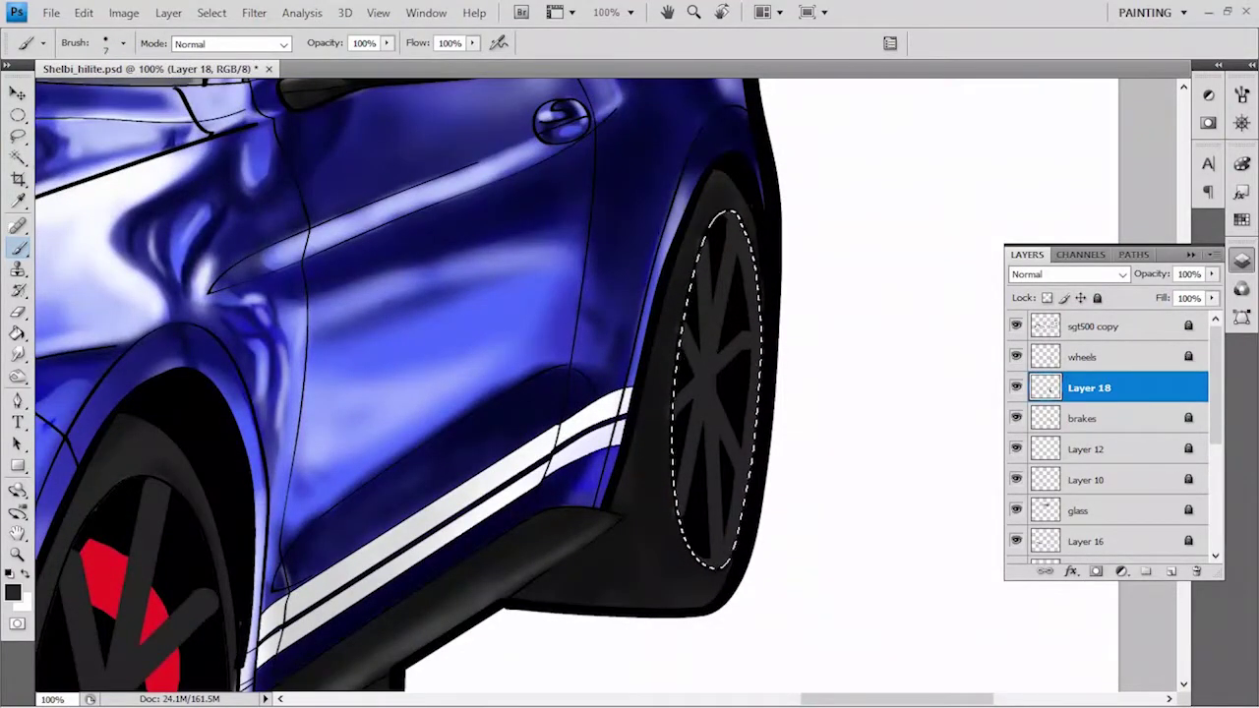
key("3")
left_click_drag(718, 380, 746, 352)
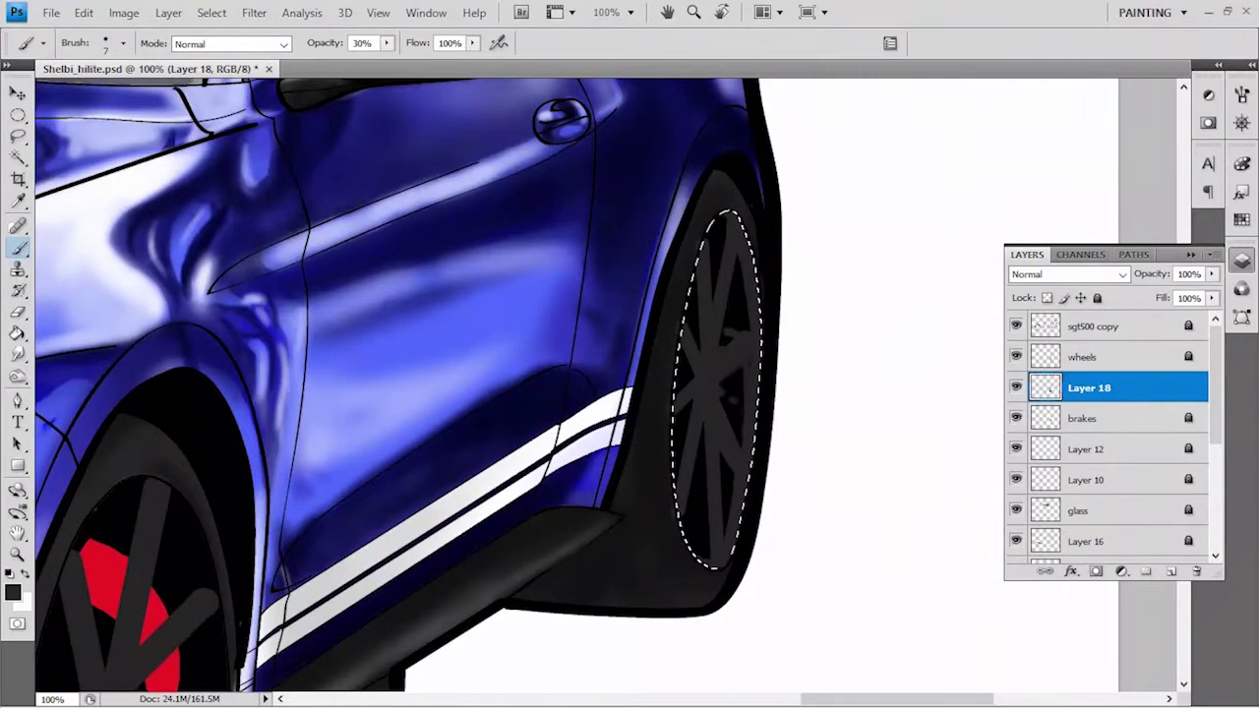
key("8")
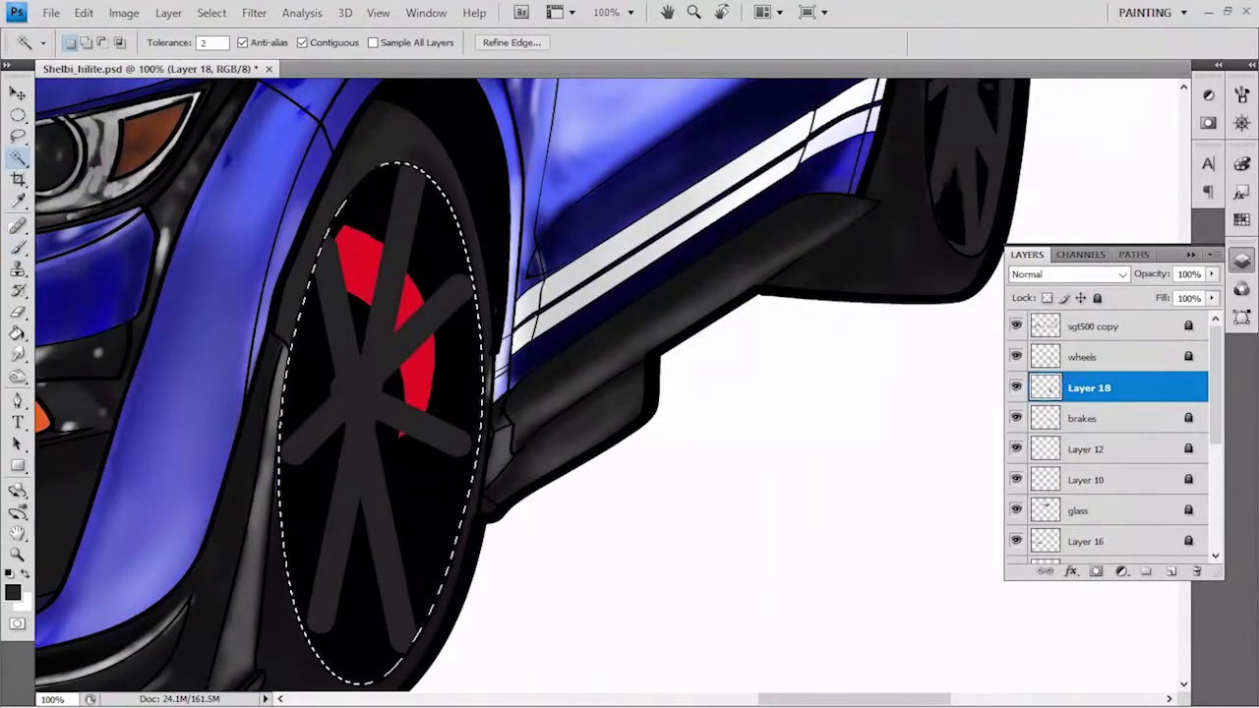
Shade the front wheel's upper spokes in black and grey on the wheels layer at full opacity.
key("b")
left_click_drag(388, 167, 350, 201)
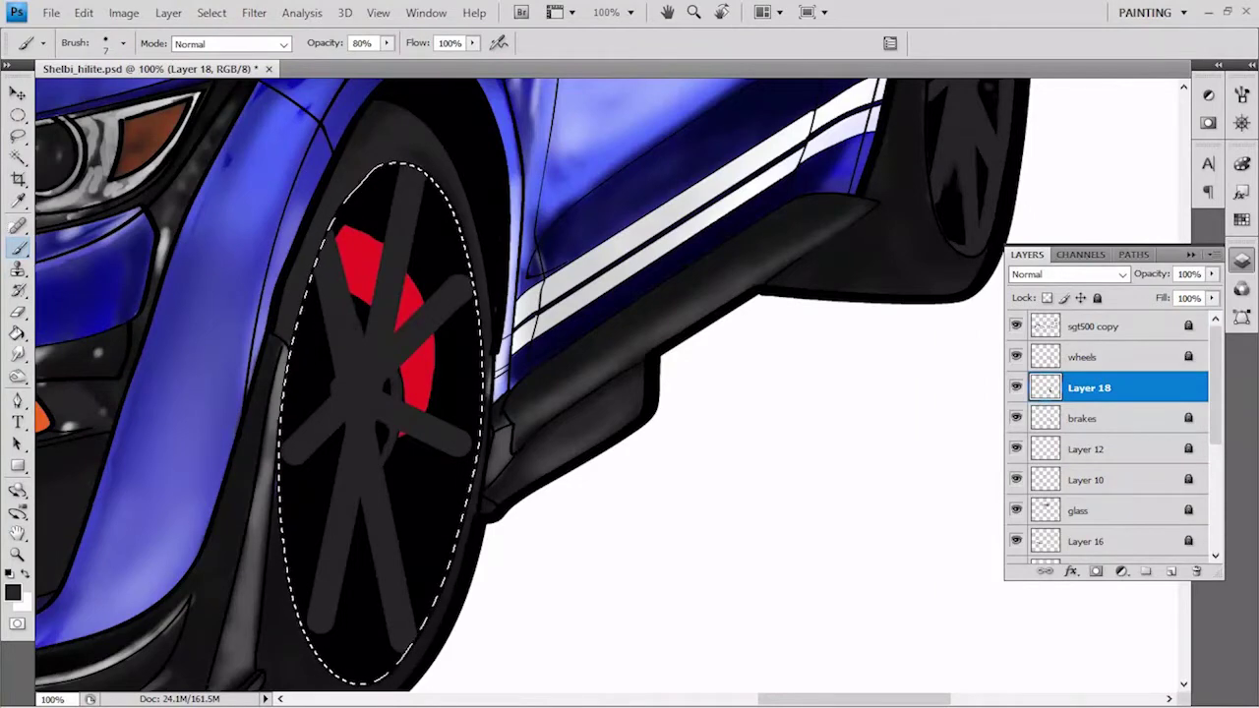
key("e")
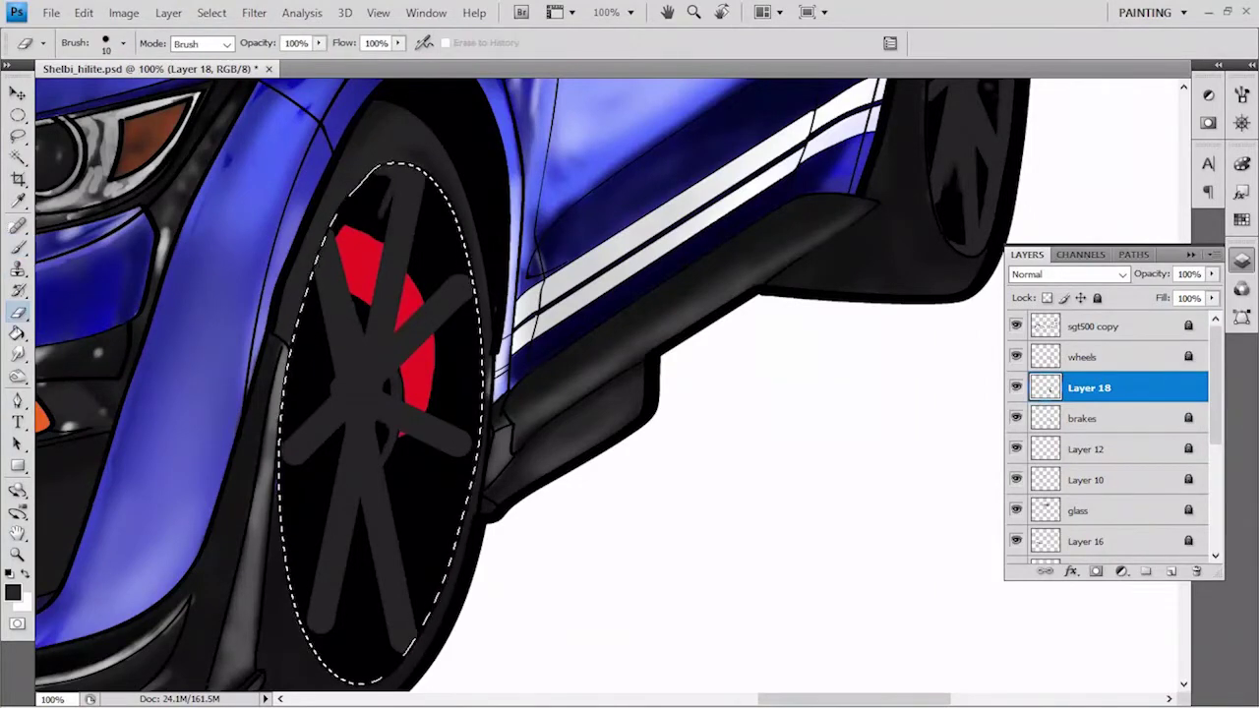
left_click(1087, 357)
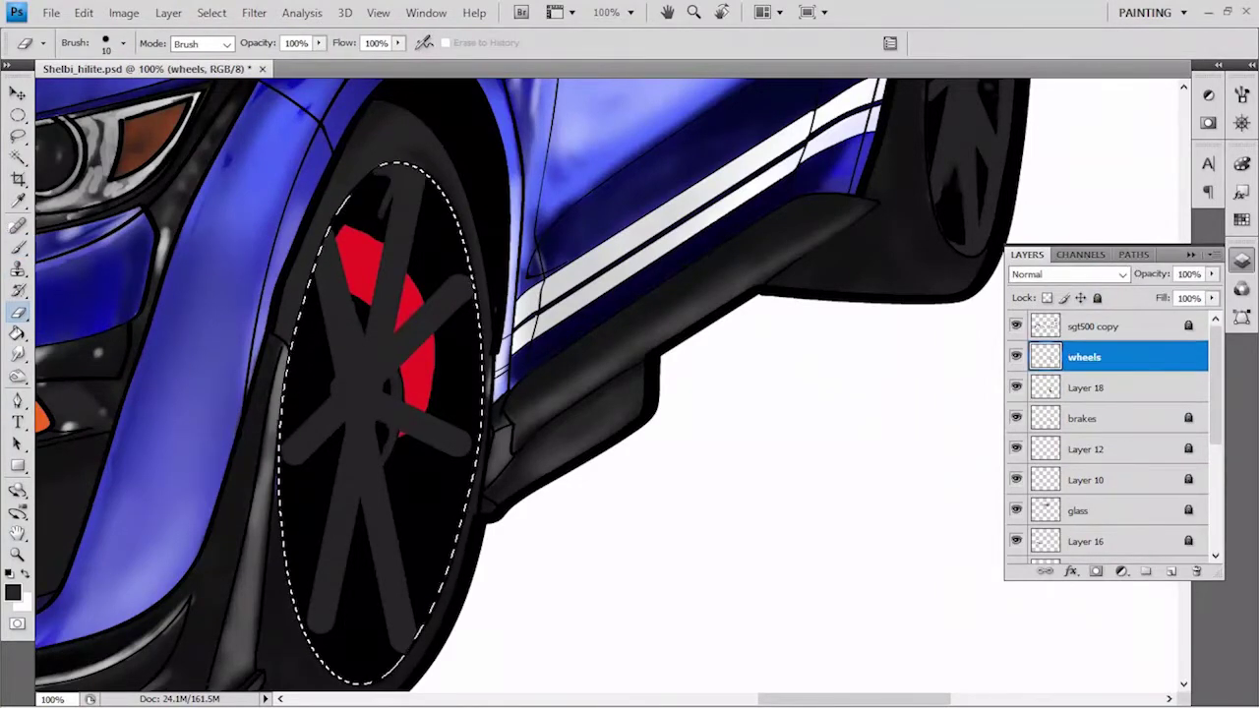
key("b")
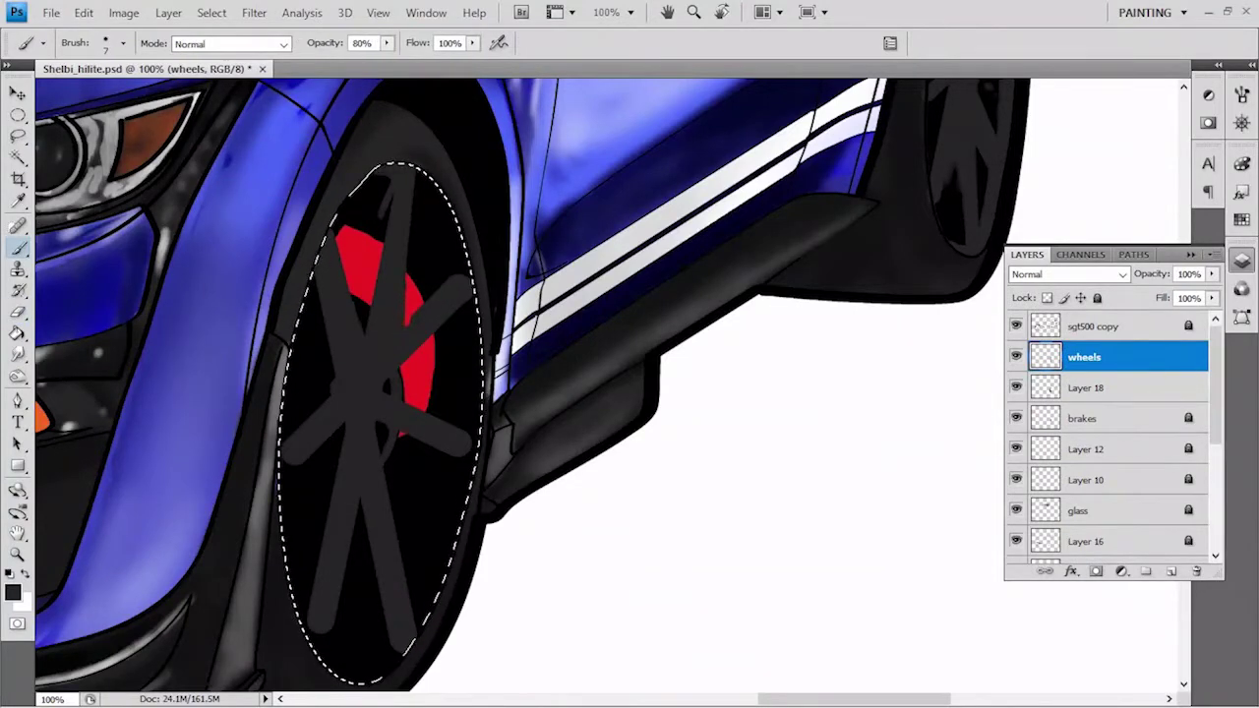
left_click_drag(397, 177, 442, 242)
key("0")
key("bracketright")
key("bracketright")
key("bracketright")
left_click_drag(372, 169, 356, 197)
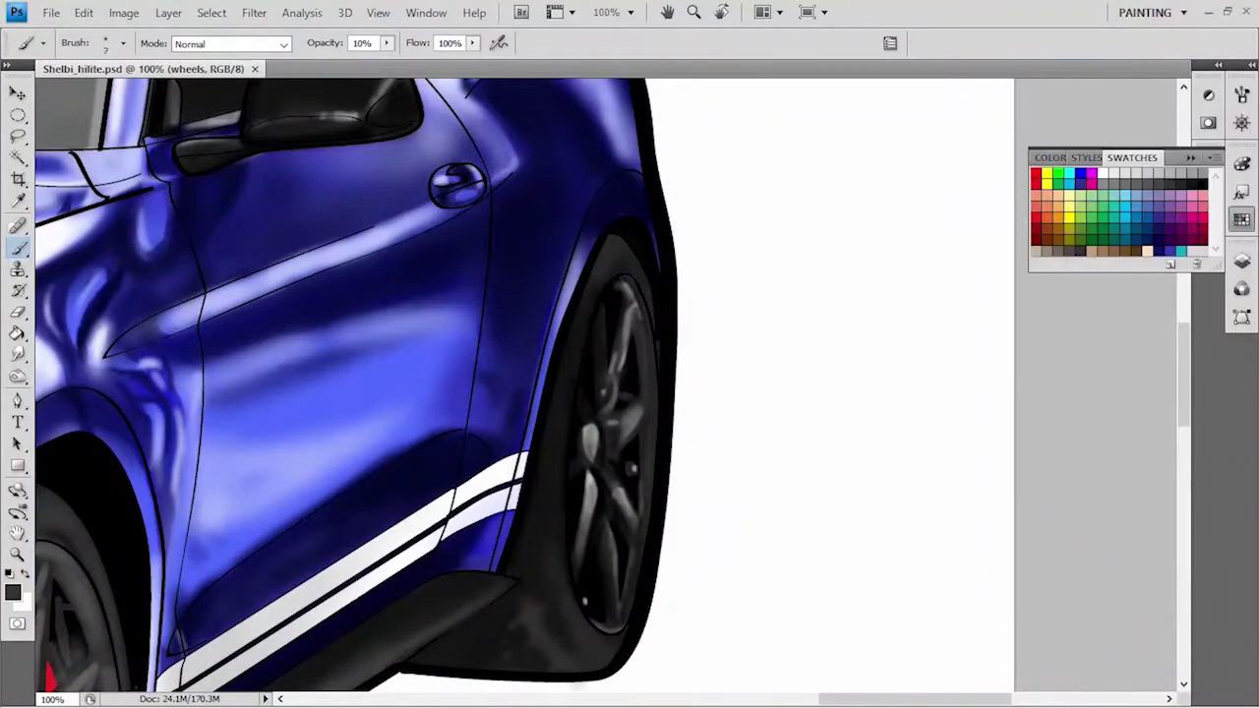
Add a subtle touch-up stroke and check the brush size options.
left_click_drag(295, 423, 442, 383)
right_click(679, 413)
key("Escape")
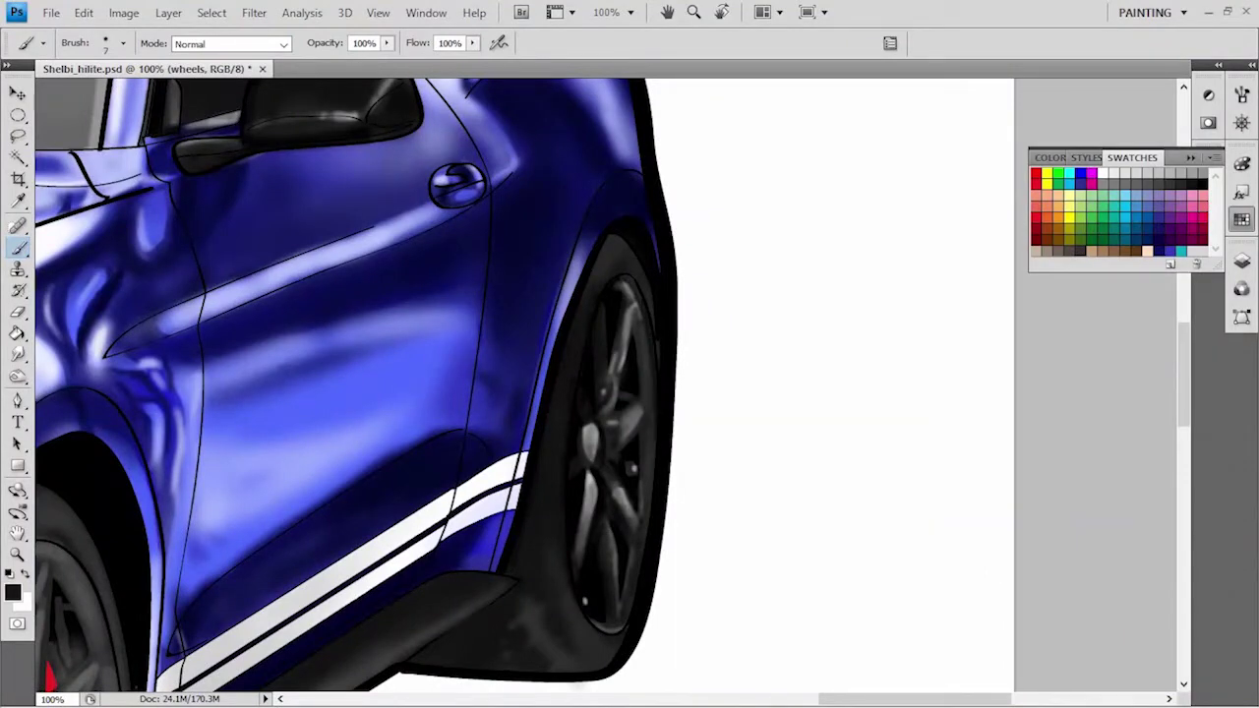
Magic Wand the rear wheel rim on sgt500 copy and enter a 10-pixel contraction.
left_click(1242, 261)
left_click(1097, 326)
key("w")
left_click(610, 452)
left_click(212, 12)
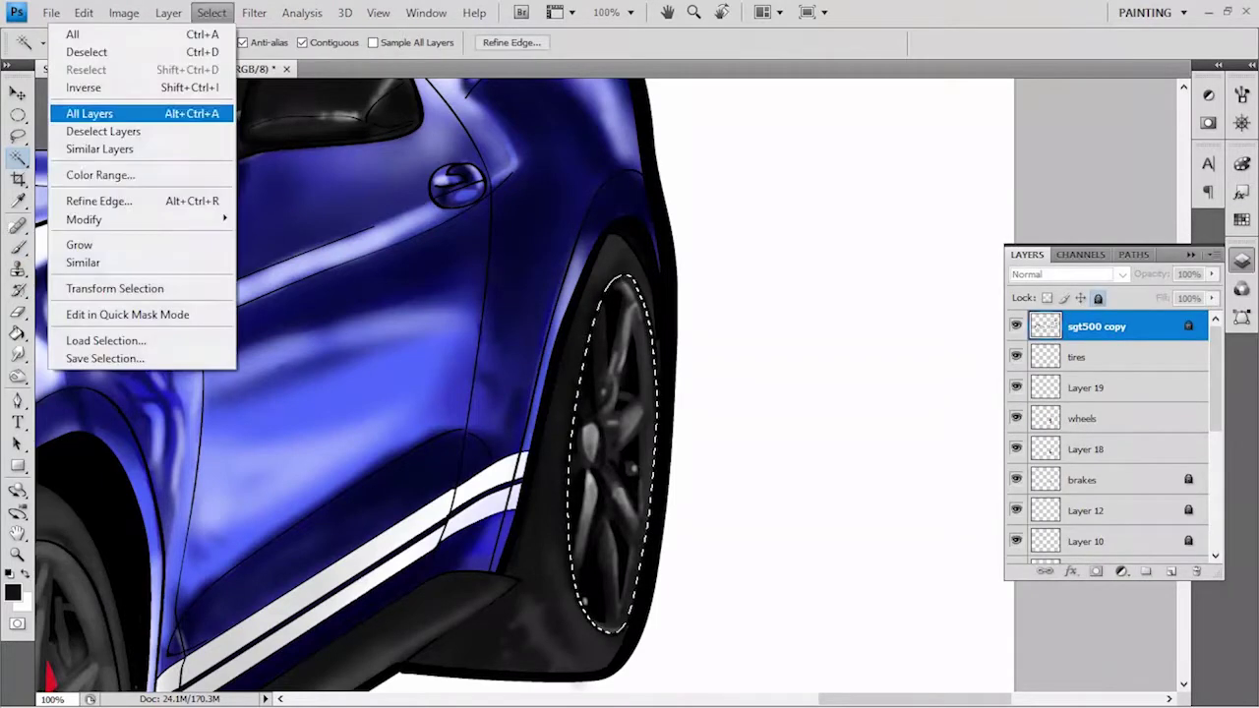
left_click(275, 271)
key("Return")
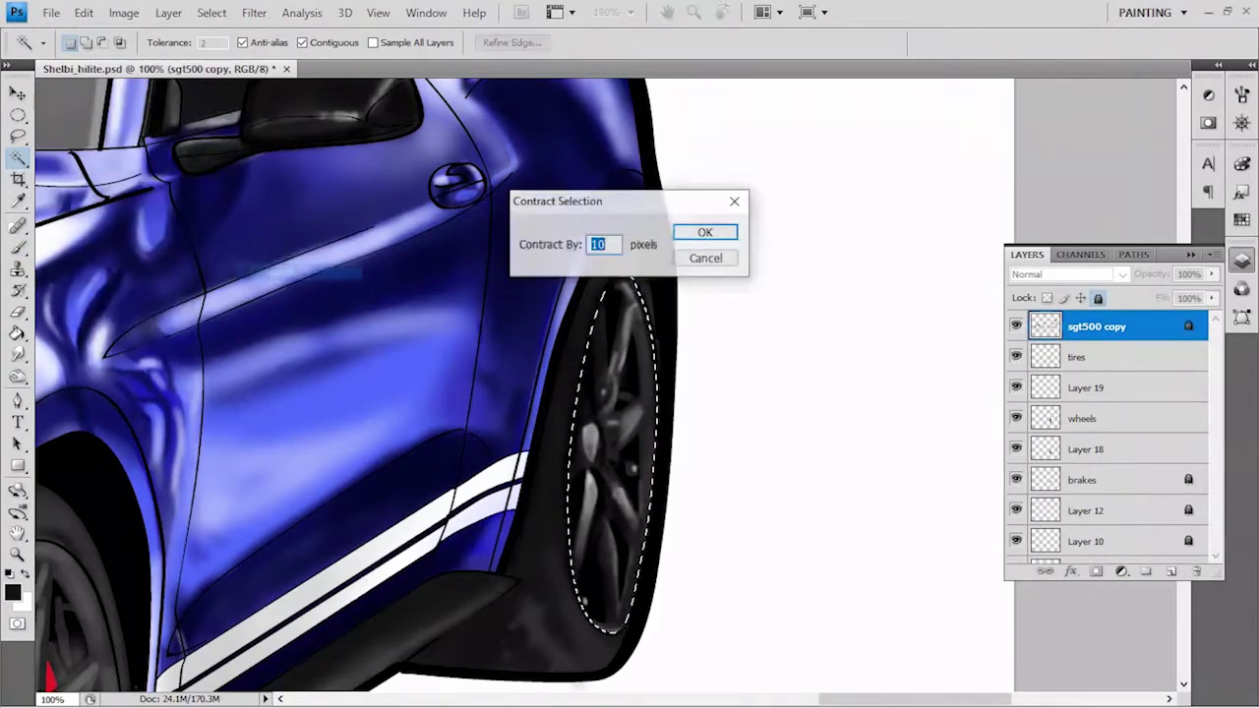
Make the tires layer active with a size-20 brush at 10% opacity.
key("b")
left_click(1084, 418)
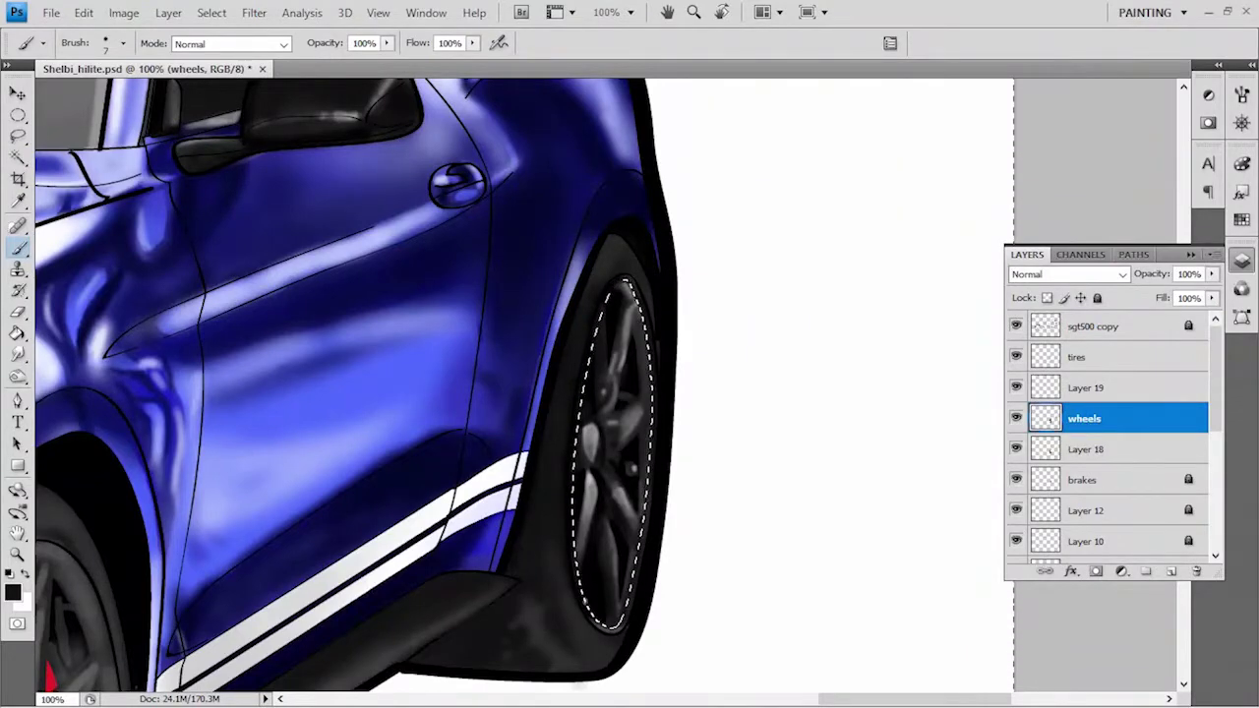
key("alt+bracketright")
key("bracketright")
key("bracketright")
key("bracketright")
right_click(646, 342)
key("Escape")
key("1")
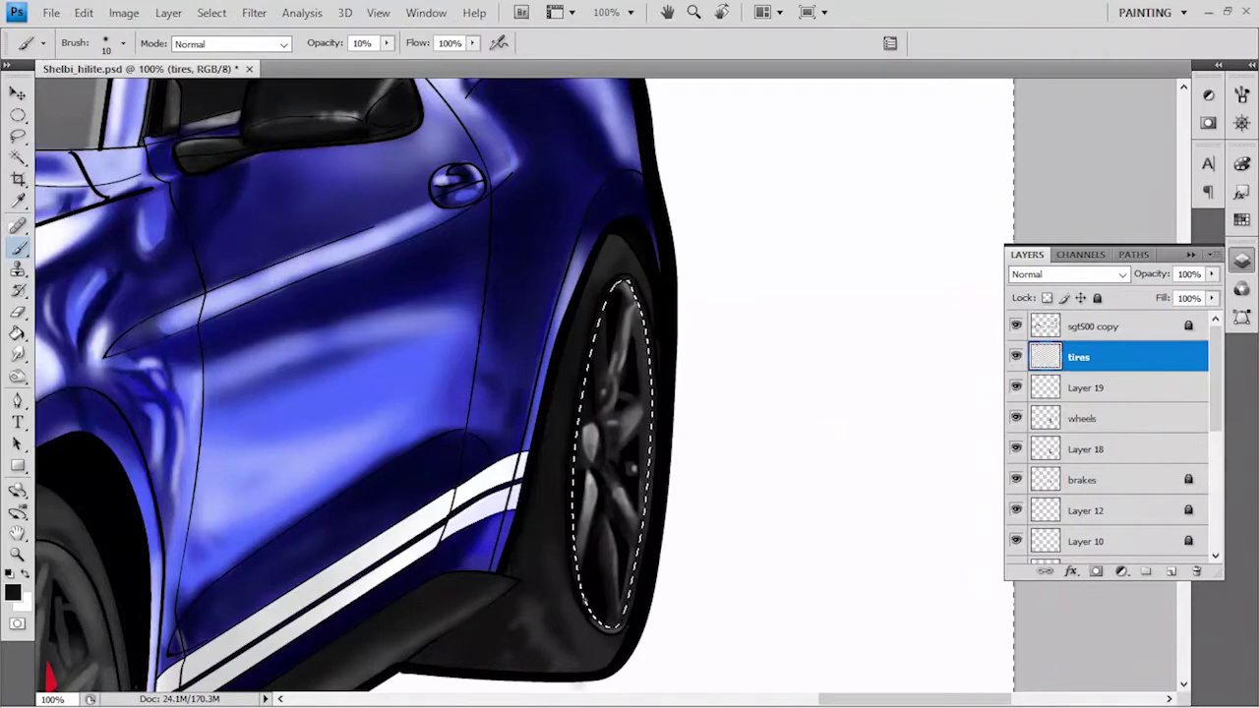
key("bracketright")
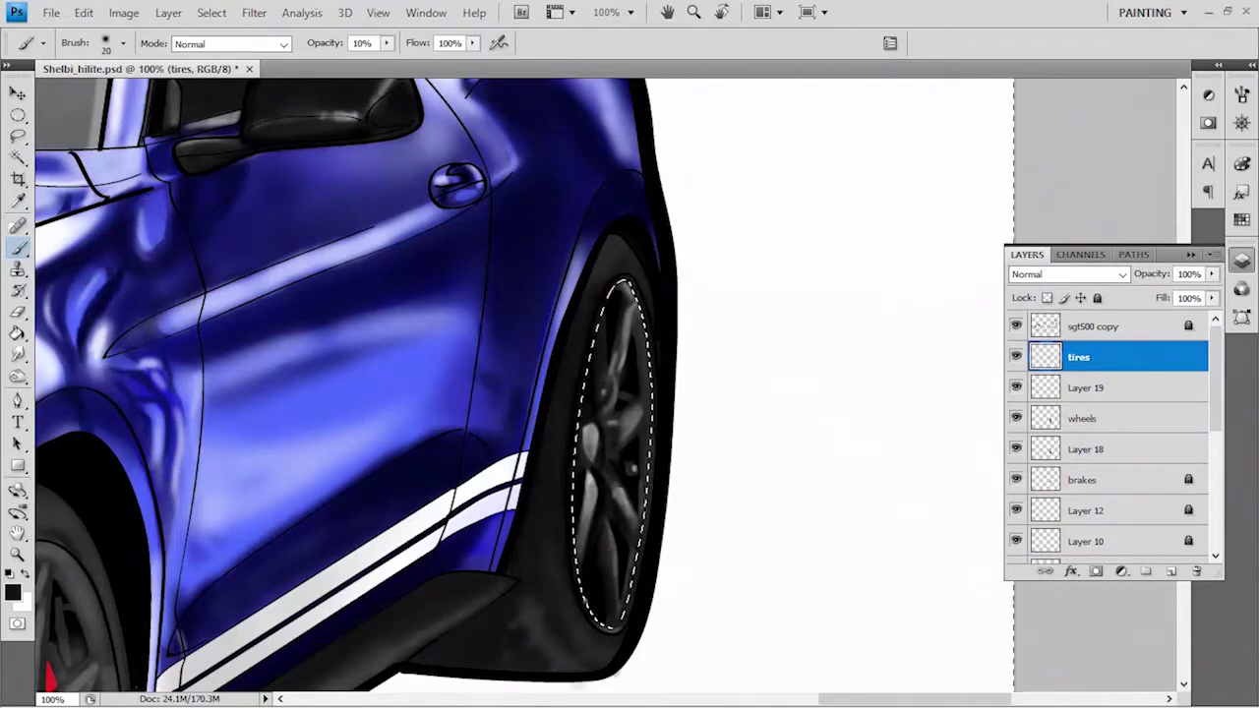
Hide the wheel selection and raise the paint opacity to 40%.
key("ctrl+h")
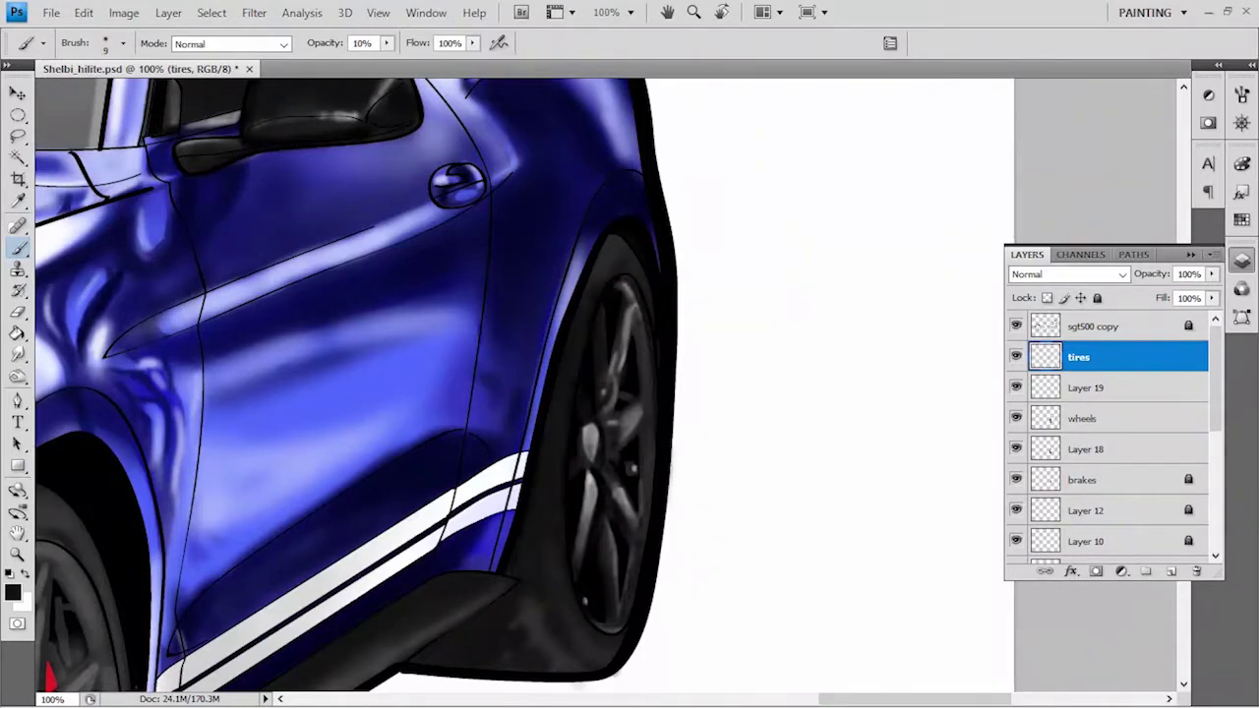
right_click(546, 451)
key("Escape")
key("4")
Add a new layer above sgt500 copy, zoom to 200% on the front wheel, opacity 10%.
left_click_drag(393, 443, 696, 147)
key("alt+bracketright")
key("ctrl+shift+alt+n")
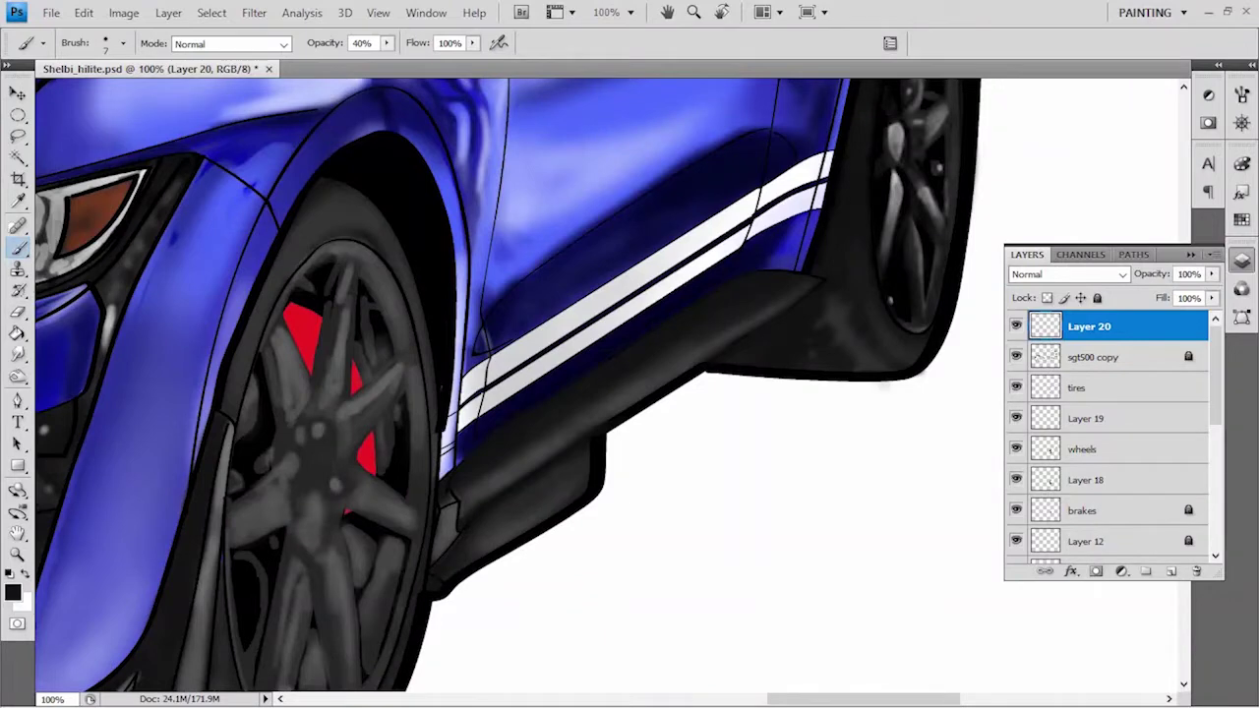
mouse_move(492, 393)
left_mouse_down()
mouse_move(673, 334)
mouse_move(748, 236)
left_mouse_up()
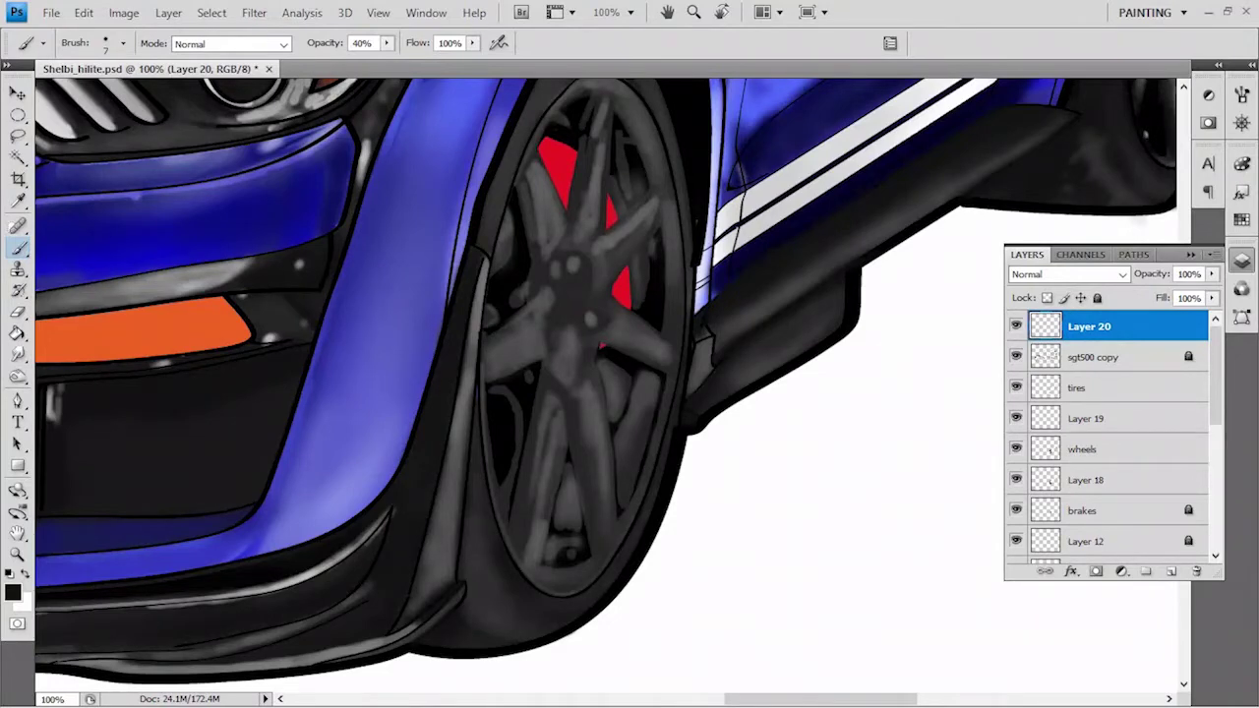
right_click(812, 433)
key("Escape")
key("1")
key("ctrl+plus")
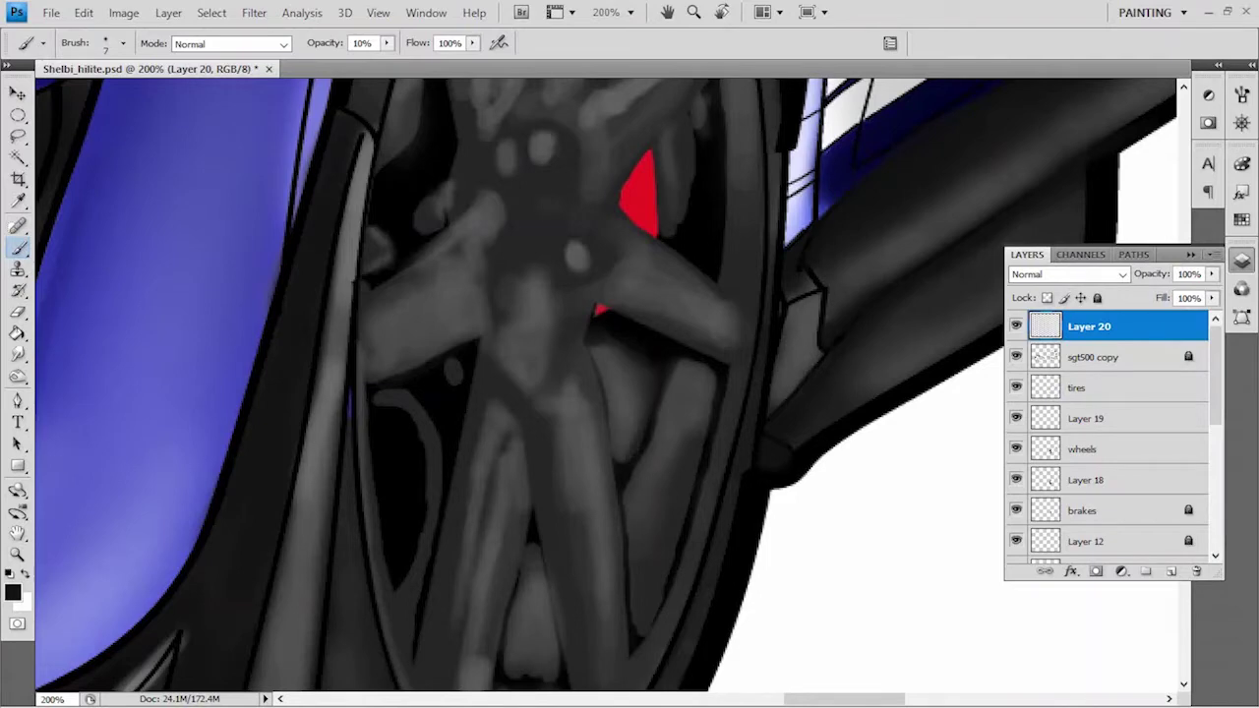
Darken the front spoke edges, rim edge and caliper side at 30% opacity.
key("3")
left_click_drag(706, 364, 694, 448)
left_click_drag(665, 374, 649, 468)
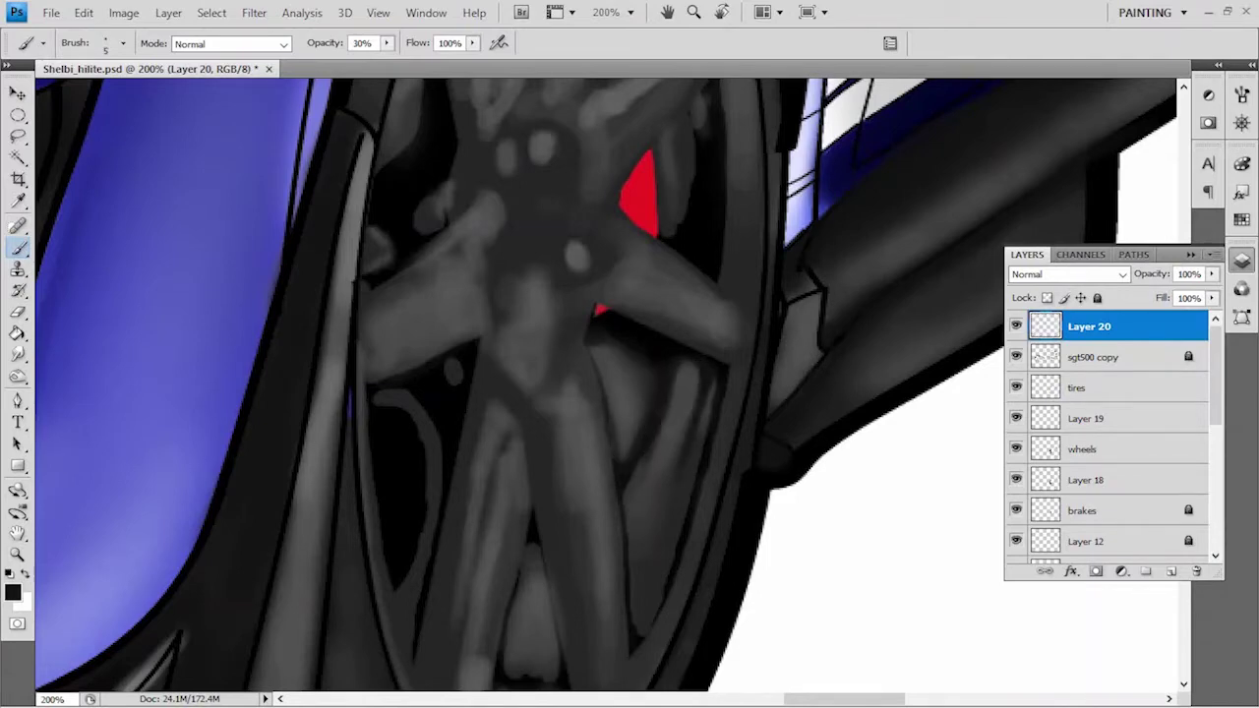
left_click_drag(740, 370, 726, 482)
key("[")
key("[")
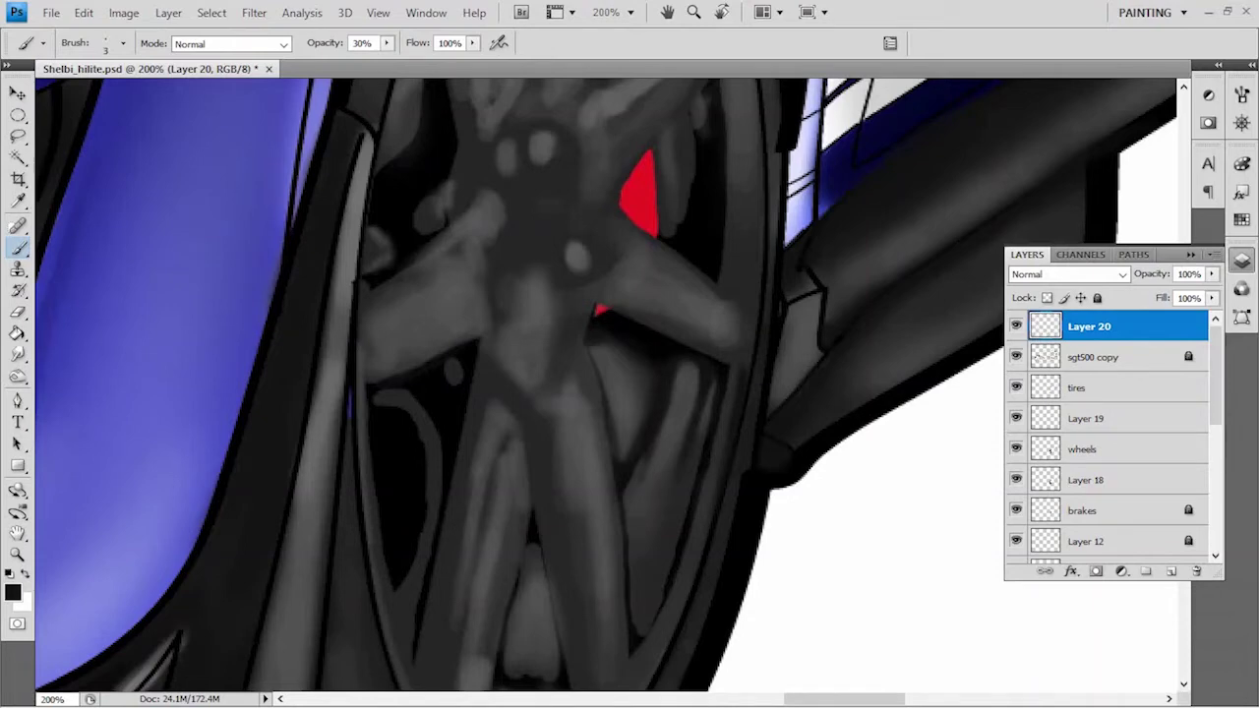
left_click_drag(596, 307, 622, 306)
Softly darken the front tire rim's top and bottom edges at 10% opacity.
scroll(607, 384, "down", 2)
key("1")
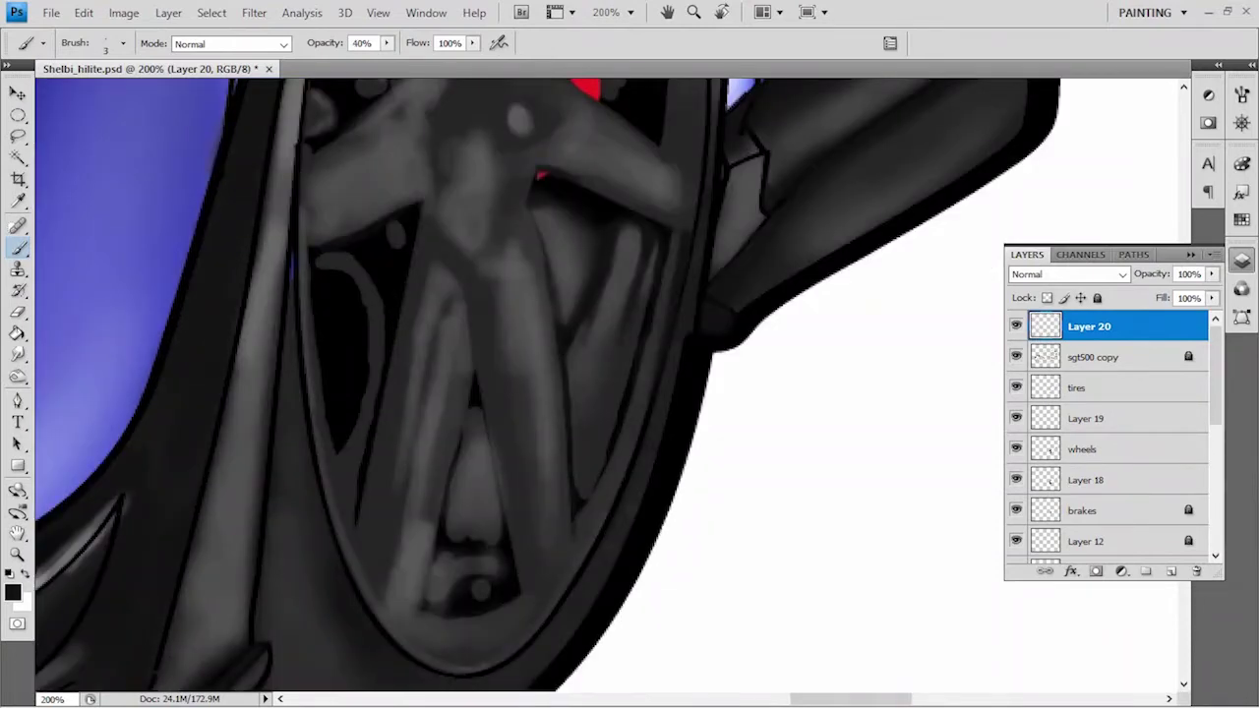
key("bracketleft")
key("bracketleft")
key("1")
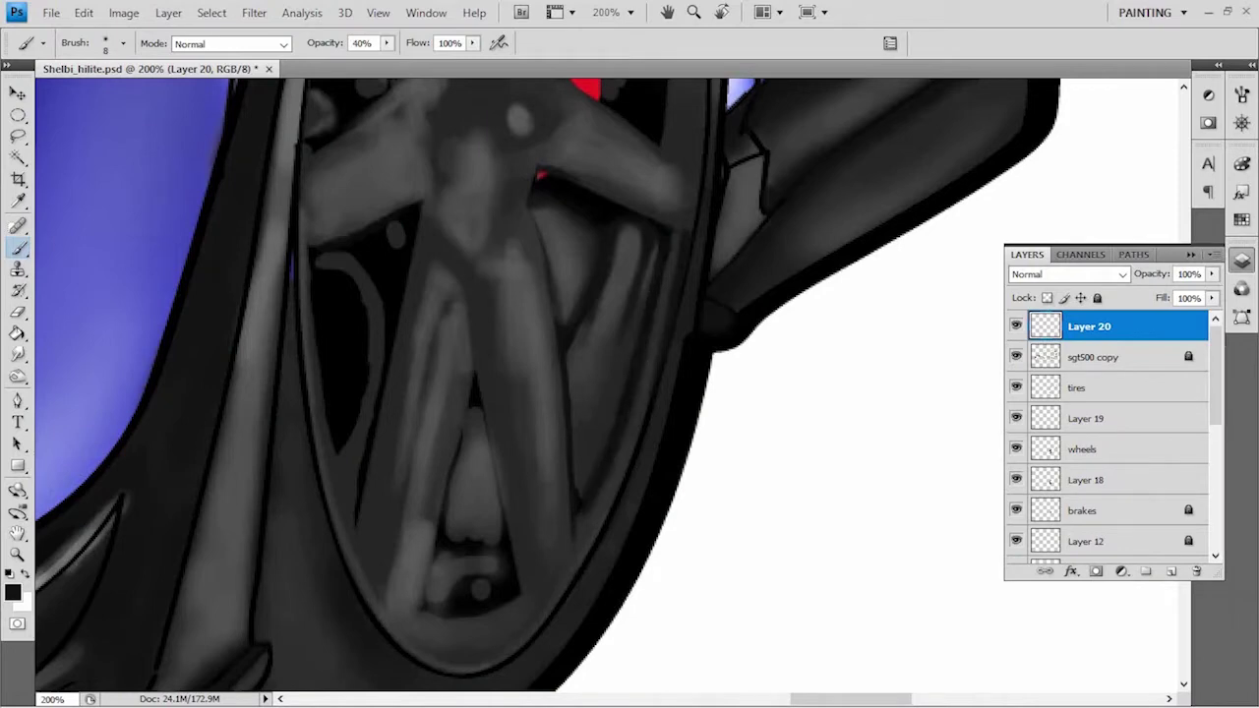
left_click_drag(585, 488, 598, 435)
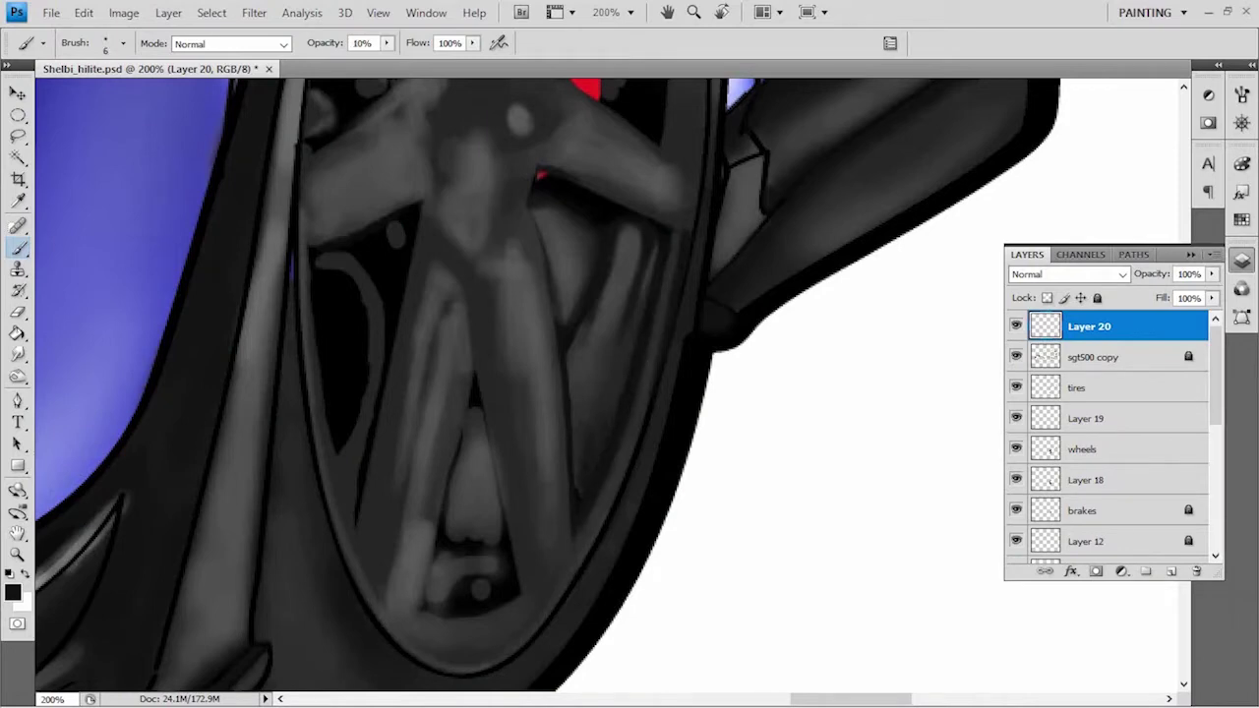
left_click_drag(602, 377, 619, 254)
key("bracketright")
key("bracketright")
left_click_drag(666, 299, 673, 258)
key("bracketright")
left_click_drag(598, 534, 618, 477)
Shade the rim's right edge, a spoke, and beside the red caliper at 20%/10% opacity.
left_click_drag(689, 393, 629, 489)
key("bracketleft")
left_click_drag(665, 229, 663, 144)
key("bracketleft")
key("bracketleft")
key("bracketleft")
key("2")
mouse_move(531, 313)
left_mouse_down()
mouse_move(612, 344)
mouse_move(637, 317)
mouse_move(611, 285)
left_mouse_up()
mouse_move(551, 220)
left_mouse_down()
mouse_move(547, 132)
mouse_move(572, 108)
mouse_move(582, 170)
left_mouse_up()
key("bracketright")
key("bracketright")
key("bracketright")
key("1")
left_click_drag(576, 218, 571, 181)
Shade the spokes near the hub and outline the hub with small dark strokes.
key("bracketleft")
key("bracketleft")
key("bracketleft")
left_click_drag(515, 254, 497, 284)
key("bracketright")
key("bracketright")
key("bracketright")
left_click_drag(502, 225, 469, 212)
left_click_drag(468, 287, 460, 301)
key("bracketleft")
key("bracketleft")
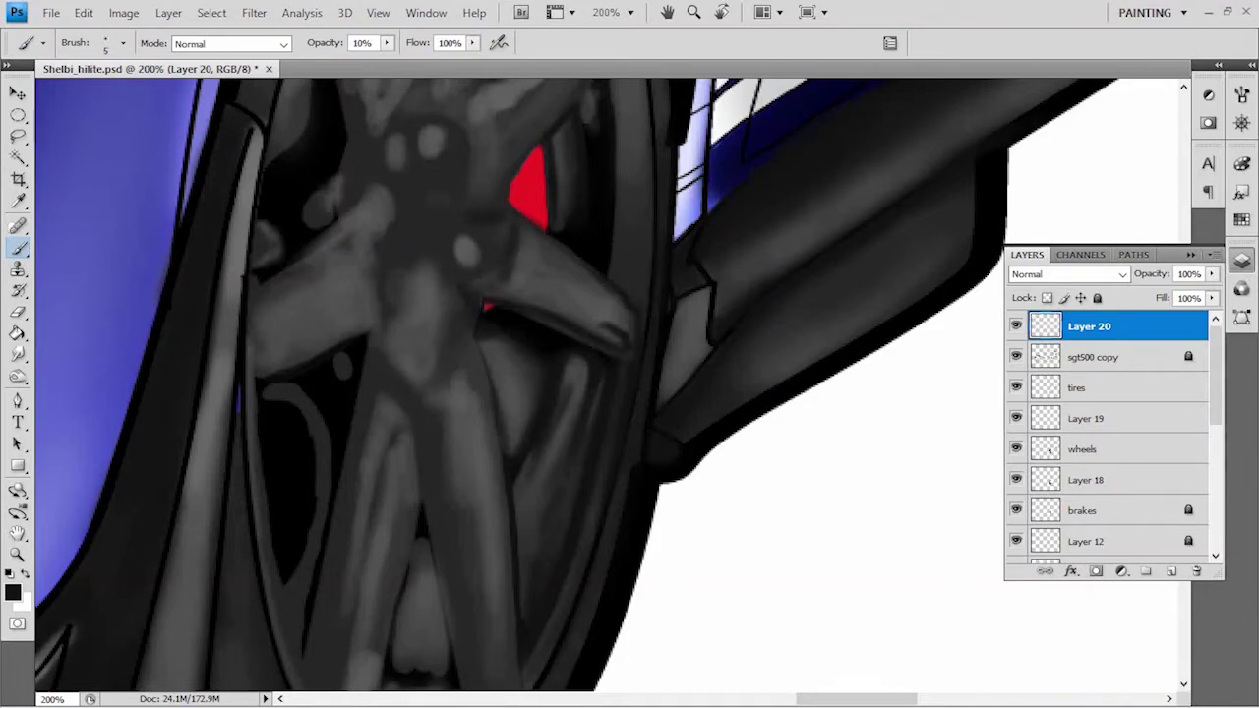
left_click_drag(511, 217, 512, 258)
left_click_drag(510, 262, 488, 291)
mouse_move(506, 187)
left_mouse_down()
mouse_move(438, 226)
mouse_move(453, 272)
left_mouse_up()
left_click_drag(539, 232, 584, 267)
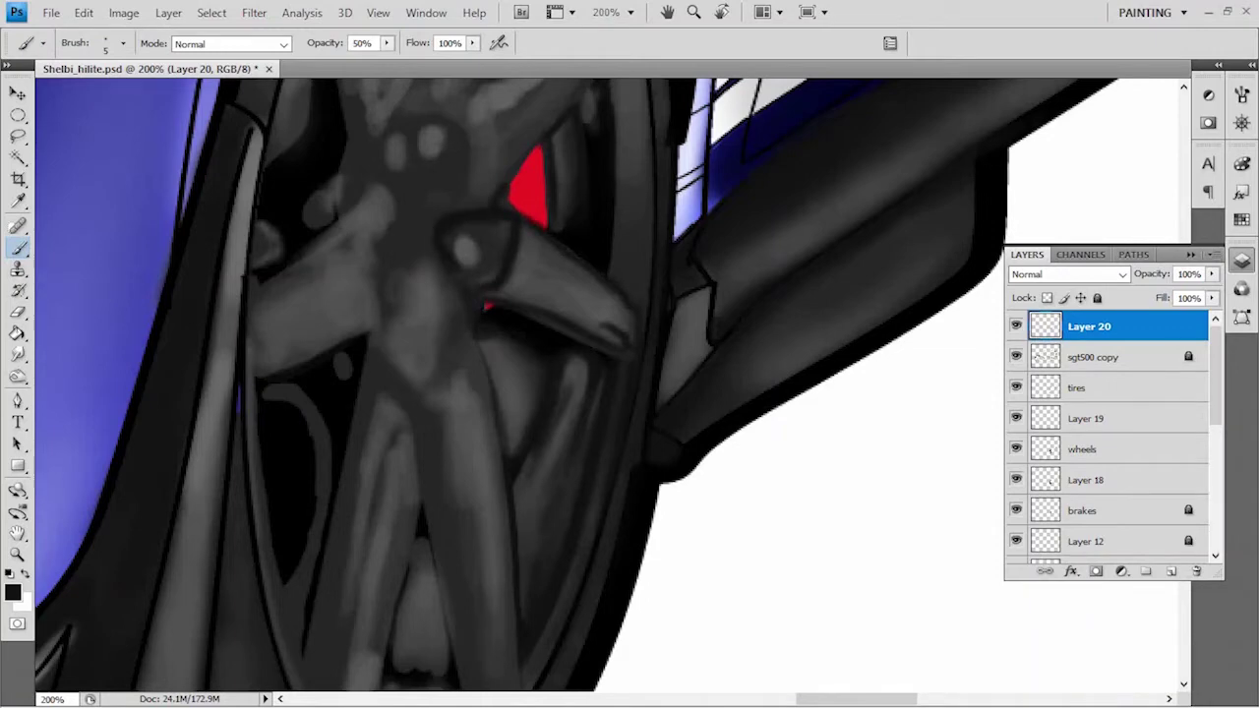
Darken the inner wheel rim with a size-5 brush at 60% opacity.
key("2")
scroll(610, 384, "up", 2)
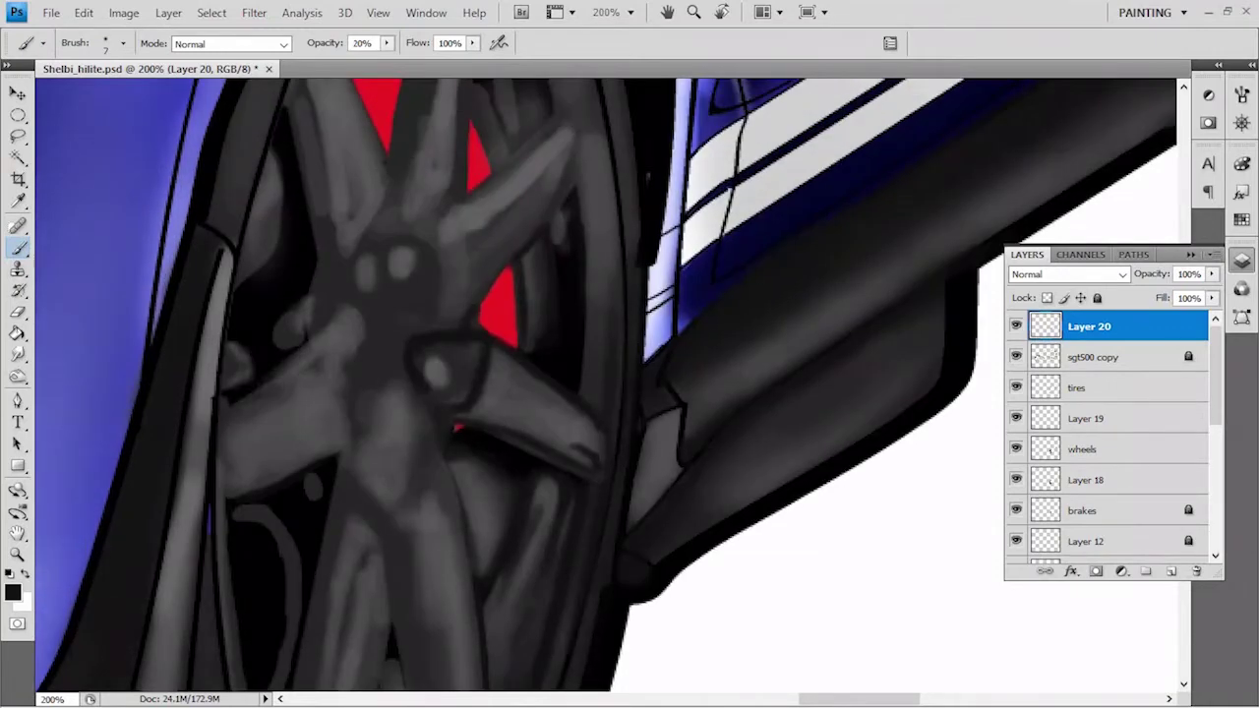
key("6")
key("bracketright")
key("bracketright")
left_click_drag(582, 183, 596, 406)
left_click_drag(588, 344, 580, 403)
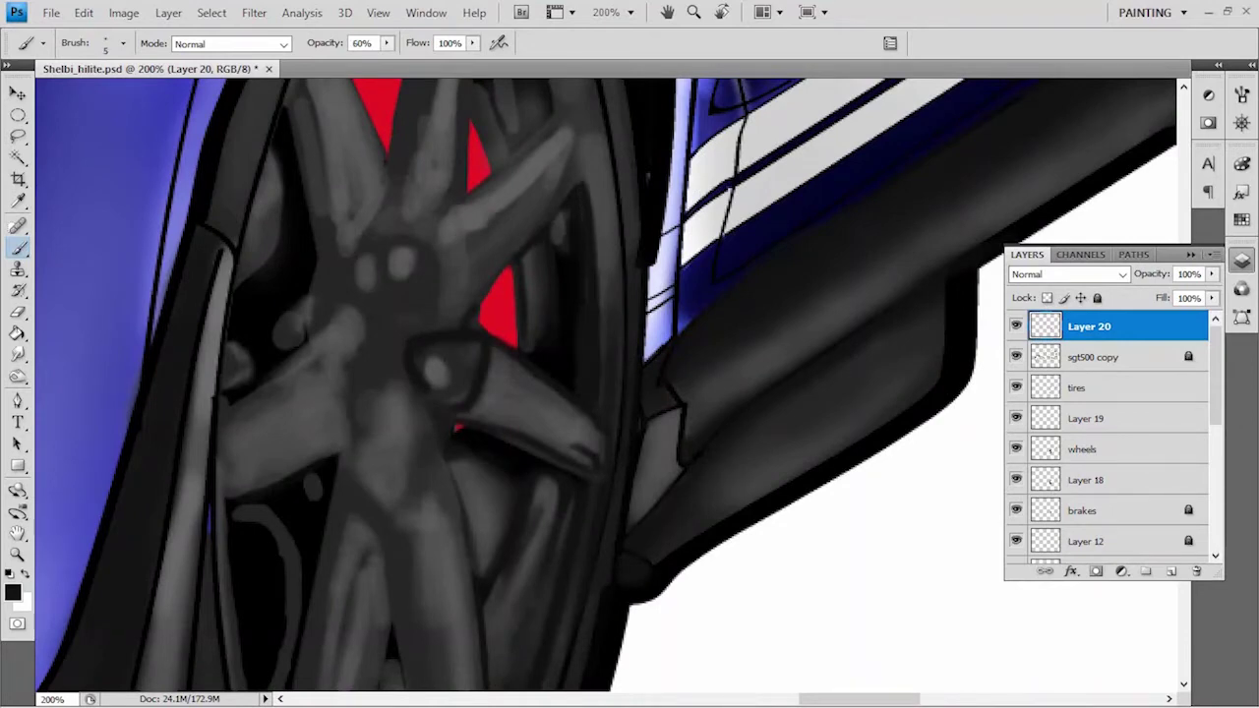
Shade around the wheel hub with small dark strokes at 30% opacity.
key("3")
scroll(394, 373, "up", 2)
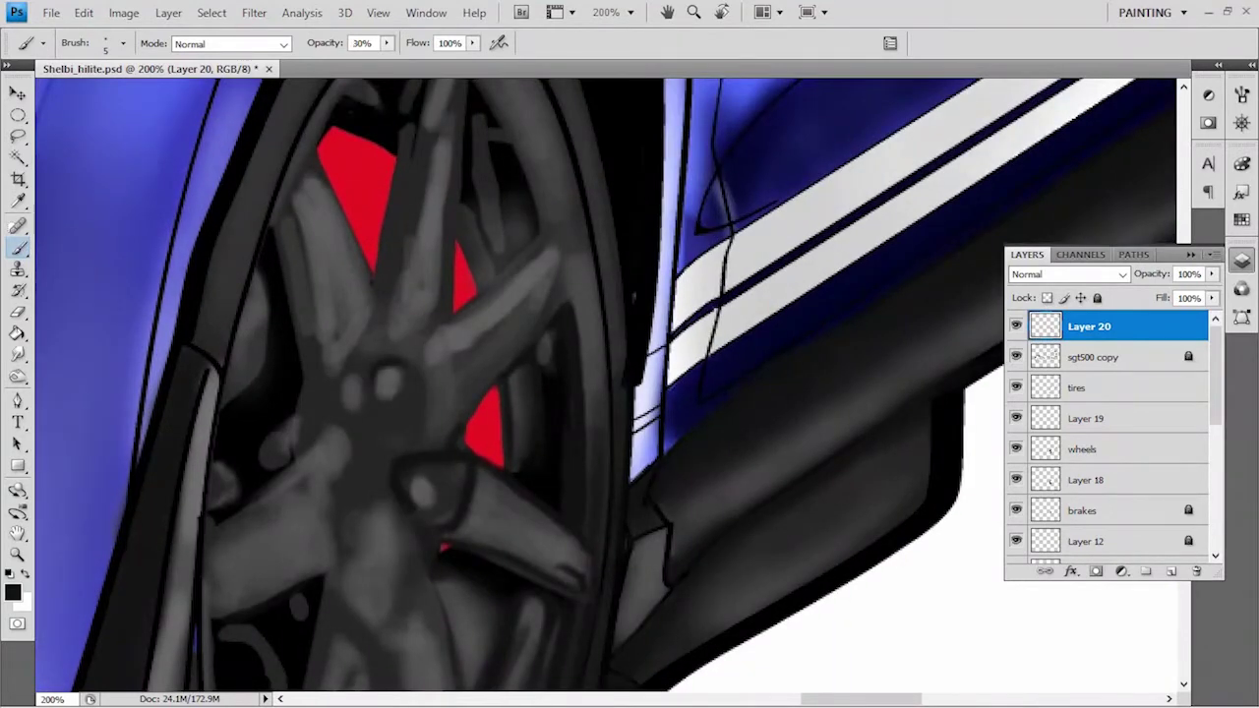
mouse_move(387, 448)
left_mouse_down()
mouse_move(411, 432)
mouse_move(443, 439)
mouse_move(463, 409)
left_mouse_up()
left_click_drag(427, 356, 403, 393)
left_click_drag(450, 357, 449, 372)
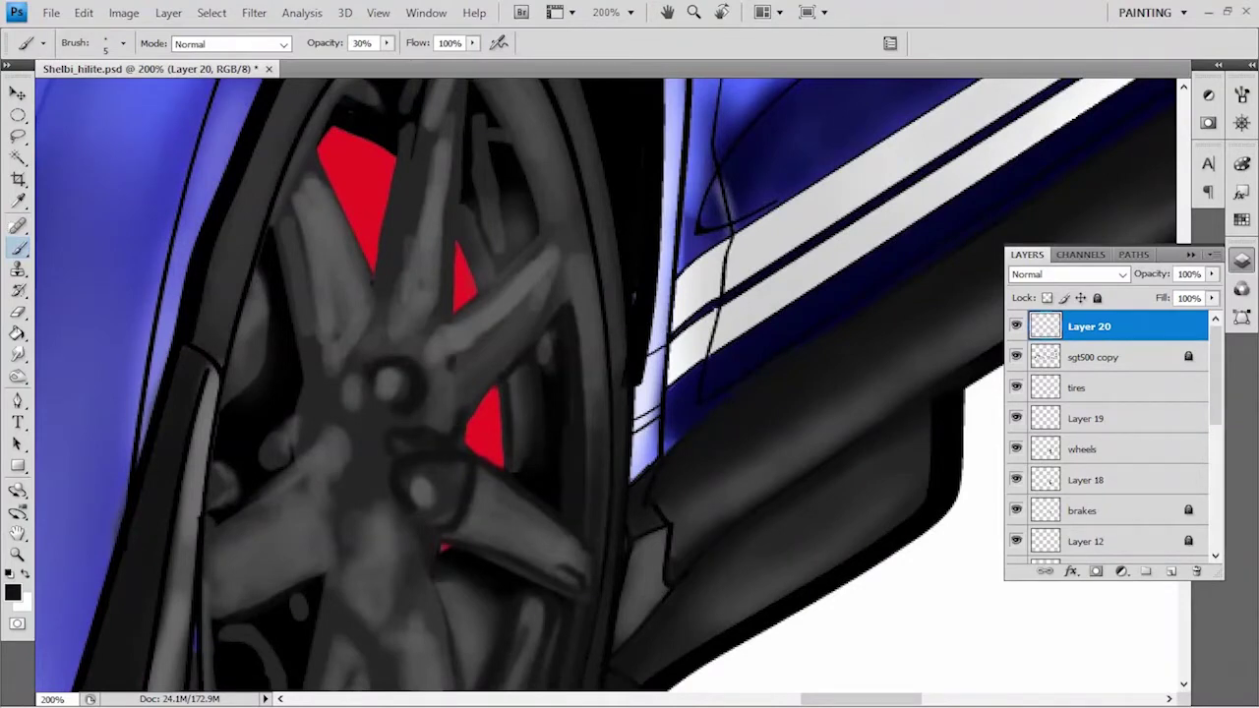
key("bracketright")
key("3")
mouse_move(452, 320)
left_mouse_down()
mouse_move(429, 350)
mouse_move(451, 329)
left_mouse_up()
Shade along the wheel spokes and the red caliper edge with a size-7 brush.
mouse_move(526, 264)
left_mouse_down()
mouse_move(468, 320)
mouse_move(445, 309)
left_mouse_up()
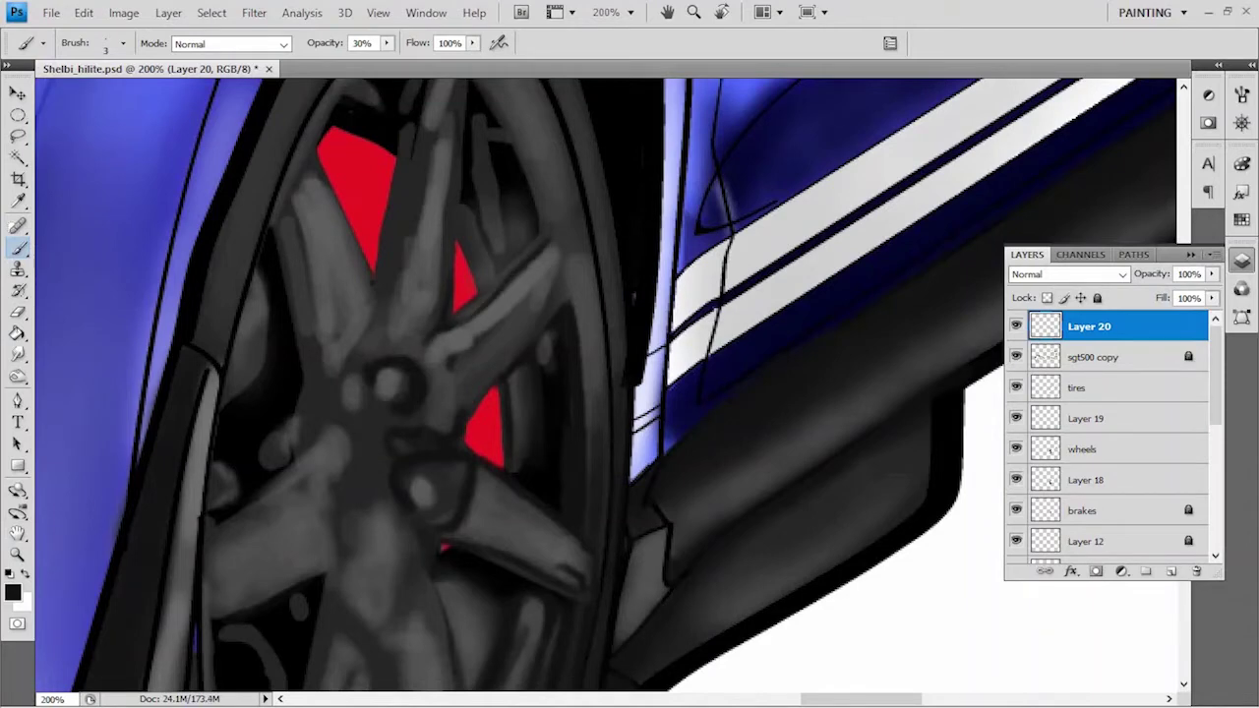
left_click_drag(454, 202, 457, 309)
key("bracketright")
key("bracketright")
key("bracketright")
left_click_drag(532, 210, 500, 259)
left_click_drag(502, 394, 500, 469)
mouse_move(459, 206)
left_mouse_down()
mouse_move(464, 301)
mouse_move(474, 285)
left_mouse_up()
left_click_drag(506, 238, 492, 259)
mouse_move(372, 445)
left_mouse_down()
mouse_move(388, 404)
mouse_move(418, 512)
left_mouse_up()
At 10% opacity, shade the wheel rim's top and inside, the tire edge and around the hub.
key("1")
mouse_move(464, 159)
left_mouse_down()
mouse_move(492, 165)
mouse_move(455, 163)
left_mouse_up()
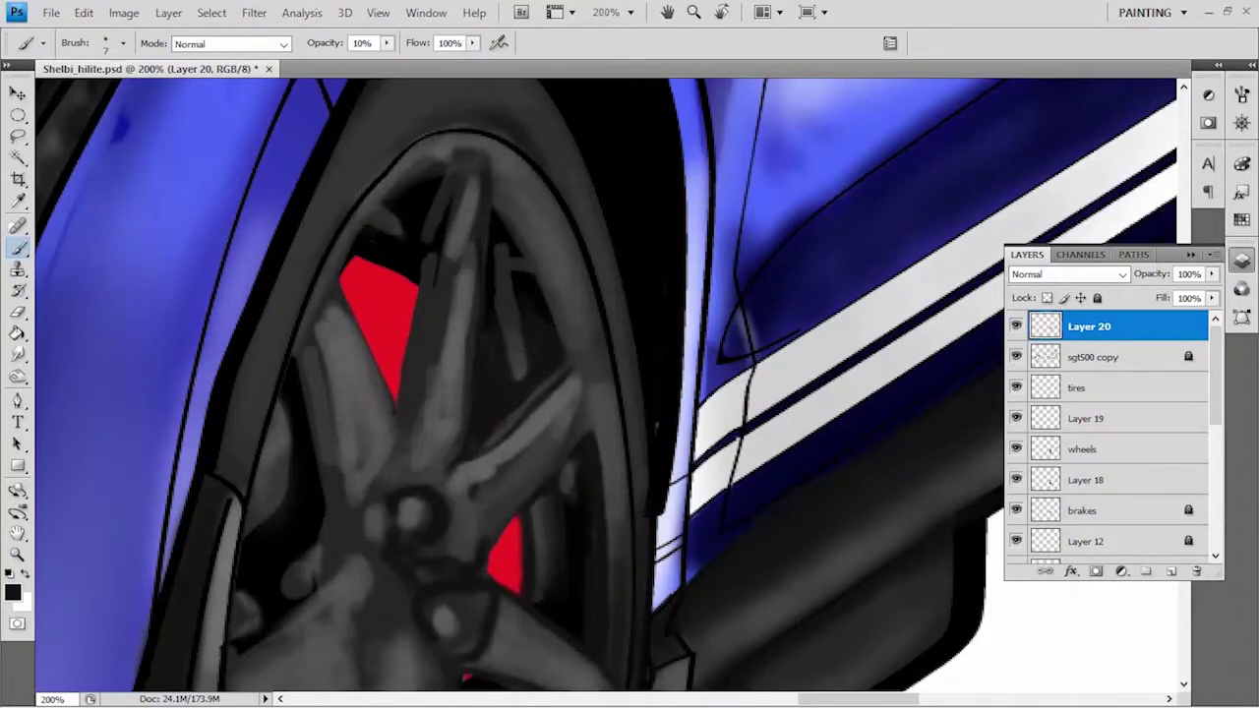
left_click_drag(560, 325, 590, 356)
left_click_drag(546, 226, 578, 331)
left_click_drag(539, 279, 555, 321)
left_click_drag(584, 407, 608, 434)
mouse_move(610, 380)
left_mouse_down()
mouse_move(600, 488)
mouse_move(613, 508)
left_mouse_up()
left_click_drag(633, 439, 635, 458)
mouse_move(398, 478)
left_mouse_down()
mouse_move(439, 457)
mouse_move(486, 500)
mouse_move(468, 496)
mouse_move(504, 484)
mouse_move(518, 512)
left_mouse_up()
left_click_drag(476, 522, 464, 535)
Add broad size-15 and faint size-8 dark strokes near the wheel hub.
key("bracketright")
key("bracketright")
key("bracketright")
mouse_move(498, 492)
left_mouse_down()
mouse_move(459, 559)
mouse_move(517, 512)
left_mouse_up()
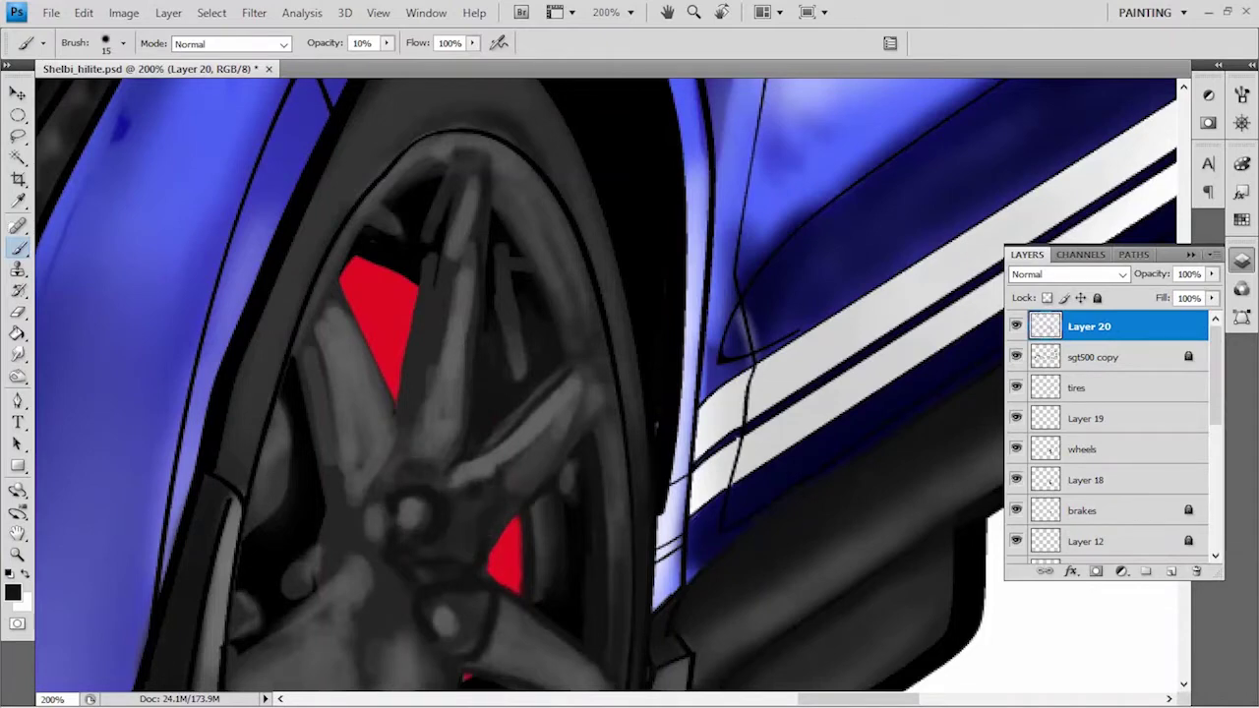
left_click_drag(394, 561, 391, 591)
key("bracketleft")
key("bracketleft")
key("bracketleft")
mouse_move(413, 441)
left_mouse_down()
mouse_move(413, 460)
mouse_move(488, 486)
left_mouse_up()
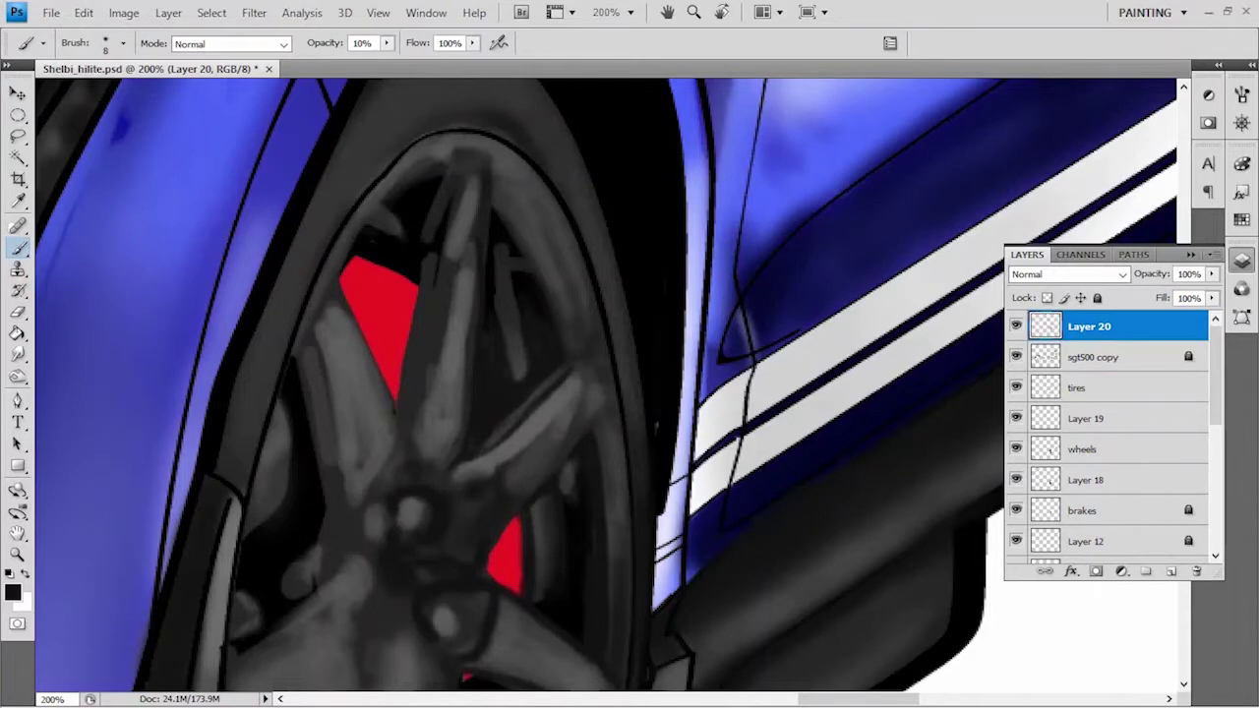
left_click_drag(610, 393, 570, 334)
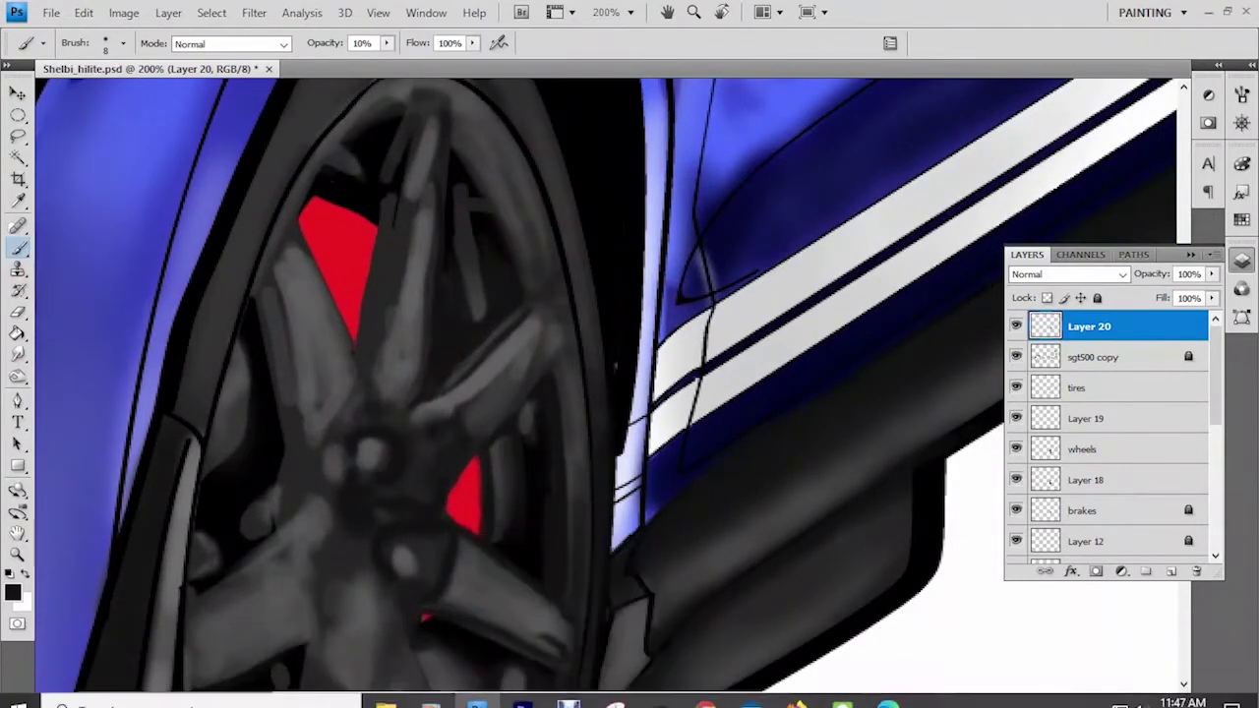
Darken the top of the wheel rim and add short dark strokes on the spokes.
left_click_drag(379, 102, 411, 94)
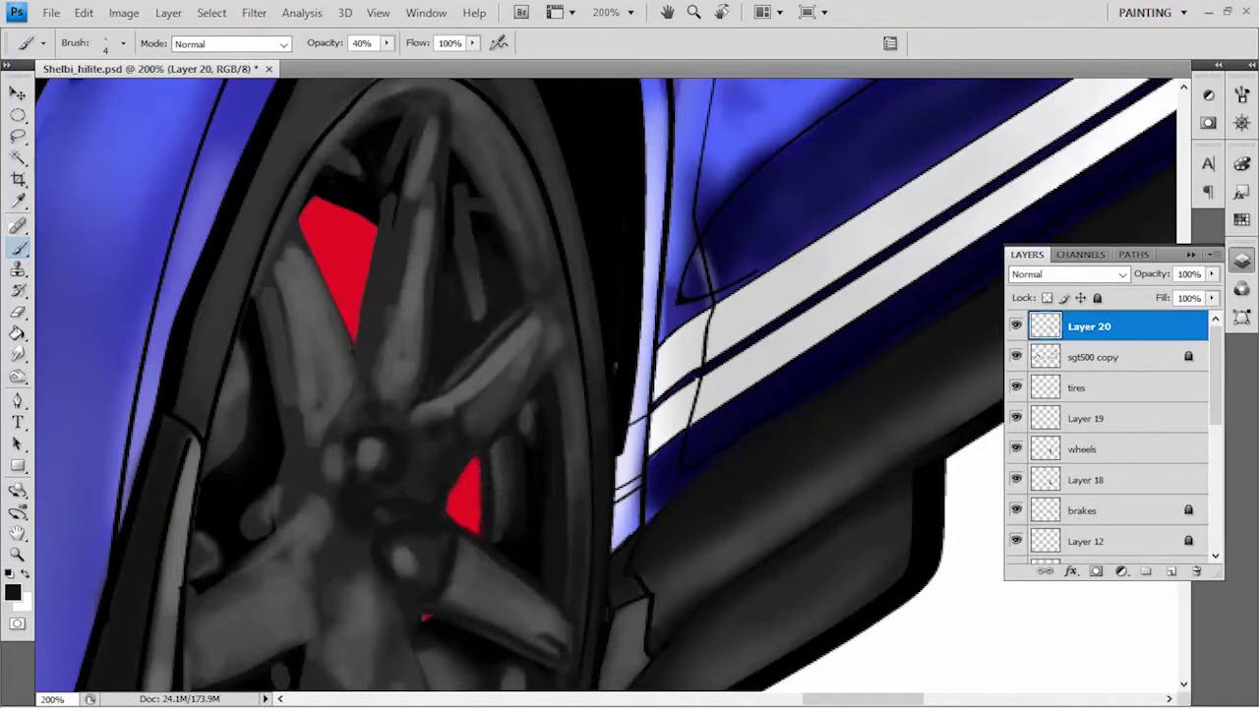
left_click_drag(394, 199, 388, 242)
left_click_drag(425, 183, 400, 232)
left_click_drag(437, 117, 421, 120)
left_click_drag(399, 275, 397, 289)
left_click_drag(391, 309, 380, 377)
At 10% opacity, shade the spoke edges beside the red caliper and the upper and lower spokes.
key("1")
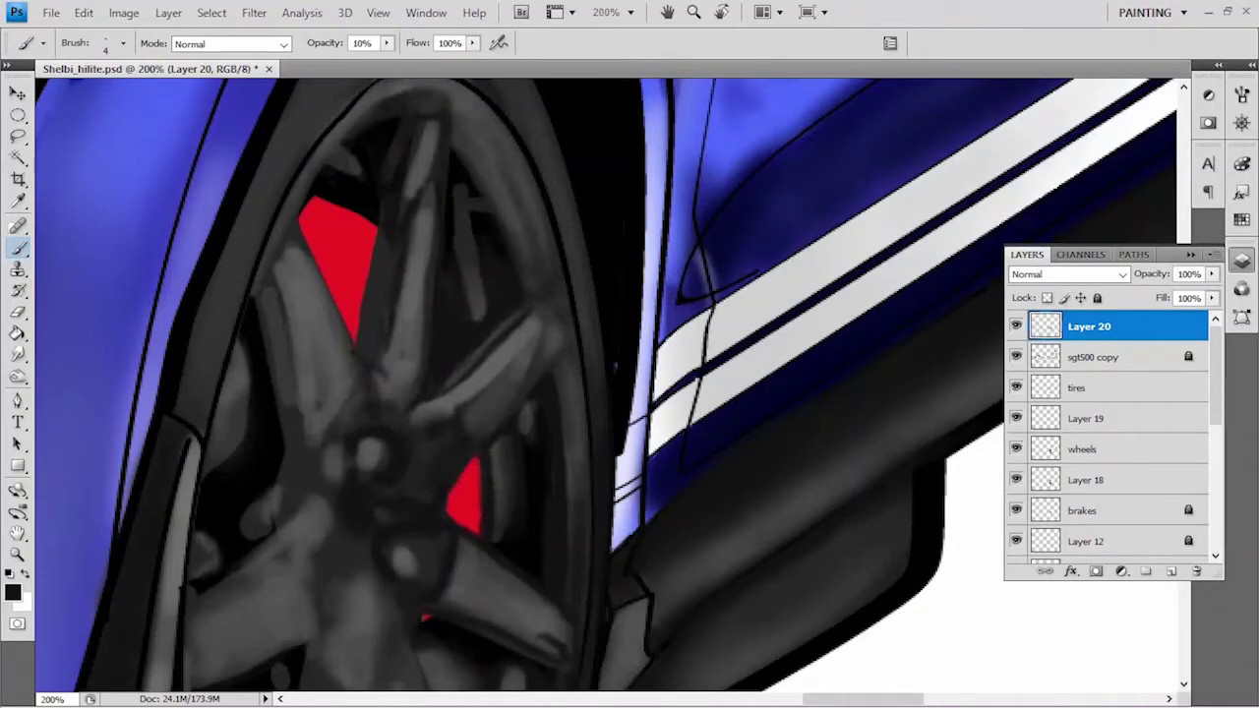
left_click_drag(299, 224, 366, 376)
left_click_drag(378, 287, 364, 332)
left_click_drag(384, 239, 380, 269)
left_click_drag(372, 332, 362, 350)
left_click_drag(386, 279, 383, 314)
left_click_drag(450, 140, 488, 191)
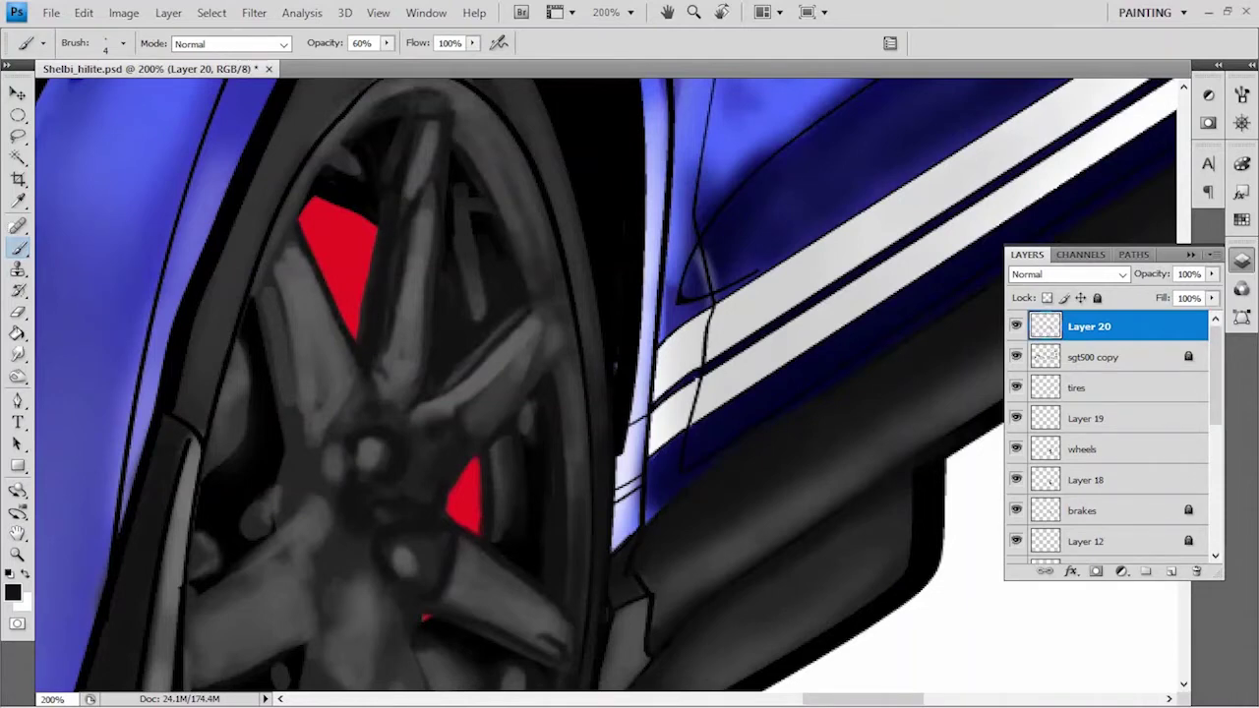
scroll(398, 183, "up", 2)
left_click_drag(305, 276, 267, 362)
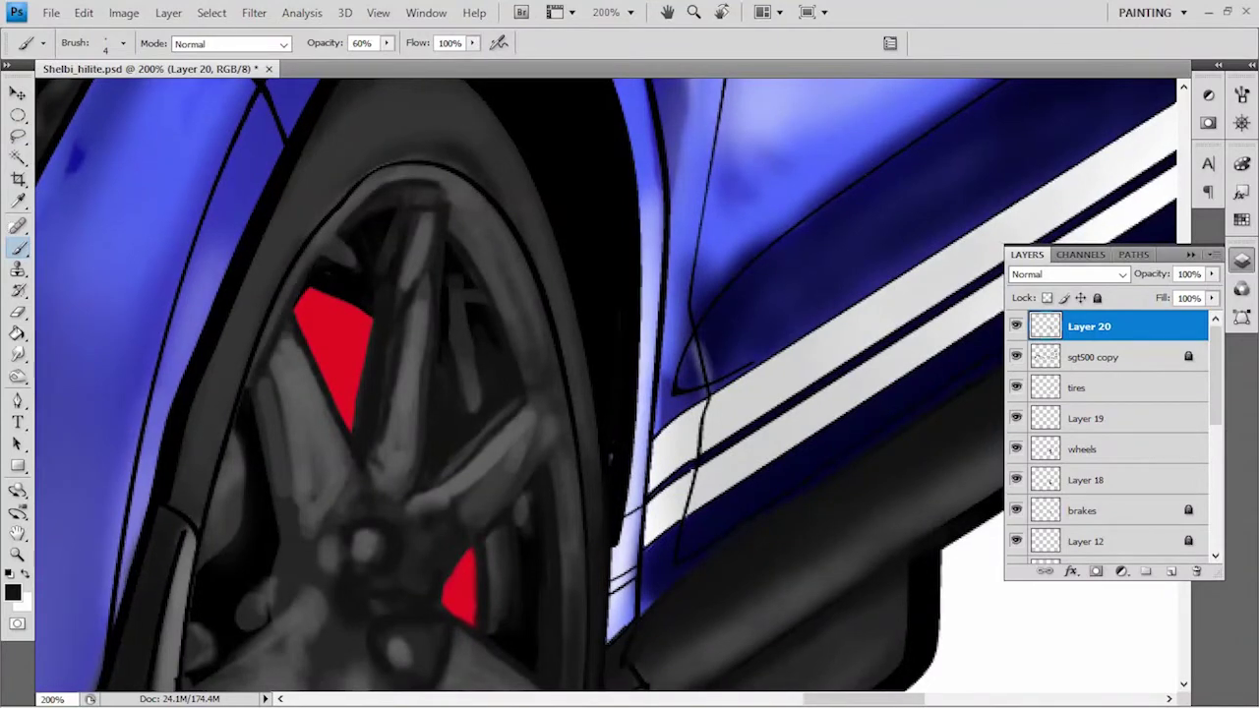
scroll(295, 393, "down", 5)
mouse_move(365, 445)
left_mouse_down()
mouse_move(315, 460)
mouse_move(323, 480)
left_mouse_up()
Shade around the lug nuts, the hub's left and top edges, and the spokes left of the hub.
mouse_move(421, 421)
left_mouse_down()
mouse_move(412, 444)
mouse_move(390, 421)
left_mouse_up()
mouse_move(358, 343)
left_mouse_down()
mouse_move(381, 307)
mouse_move(380, 329)
left_mouse_up()
mouse_move(360, 455)
left_mouse_down()
mouse_move(329, 478)
mouse_move(352, 403)
mouse_move(364, 411)
left_mouse_up()
left_click_drag(280, 388, 310, 439)
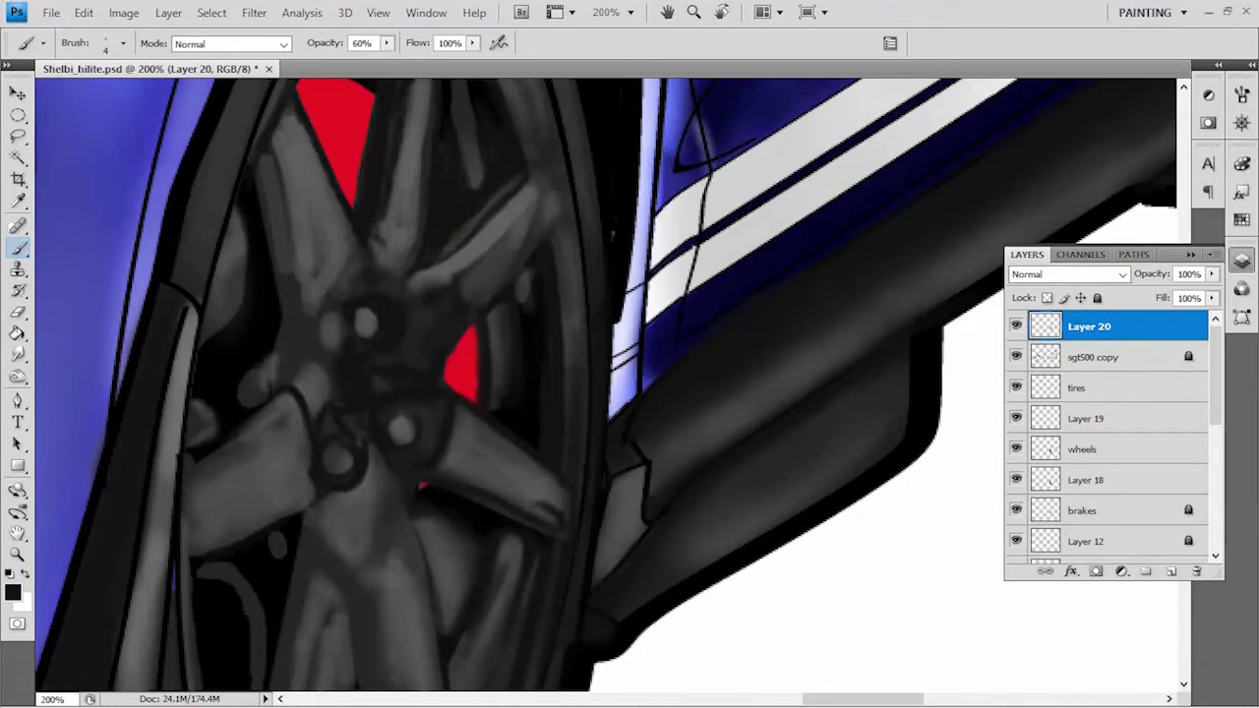
left_click_drag(277, 356, 254, 397)
mouse_move(287, 358)
left_mouse_down()
mouse_move(312, 417)
mouse_move(328, 403)
left_mouse_up()
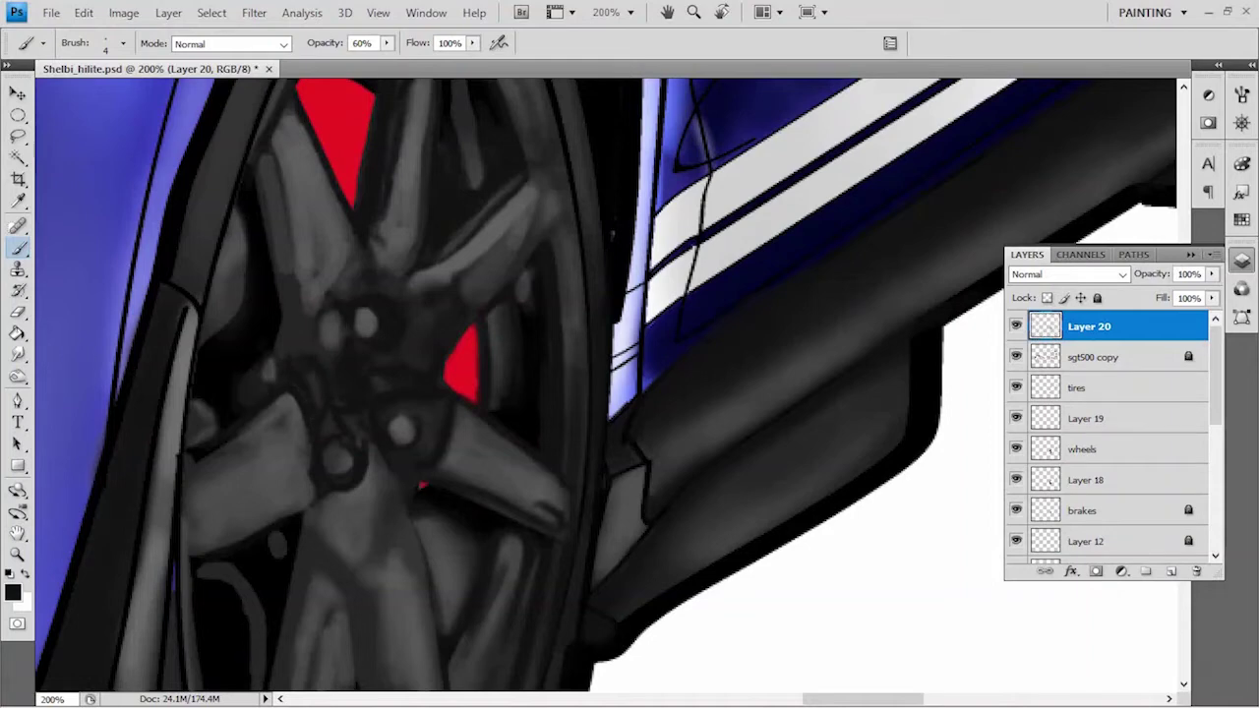
left_click_drag(340, 295, 370, 290)
left_click_drag(288, 313, 285, 358)
left_click_drag(264, 189, 275, 303)
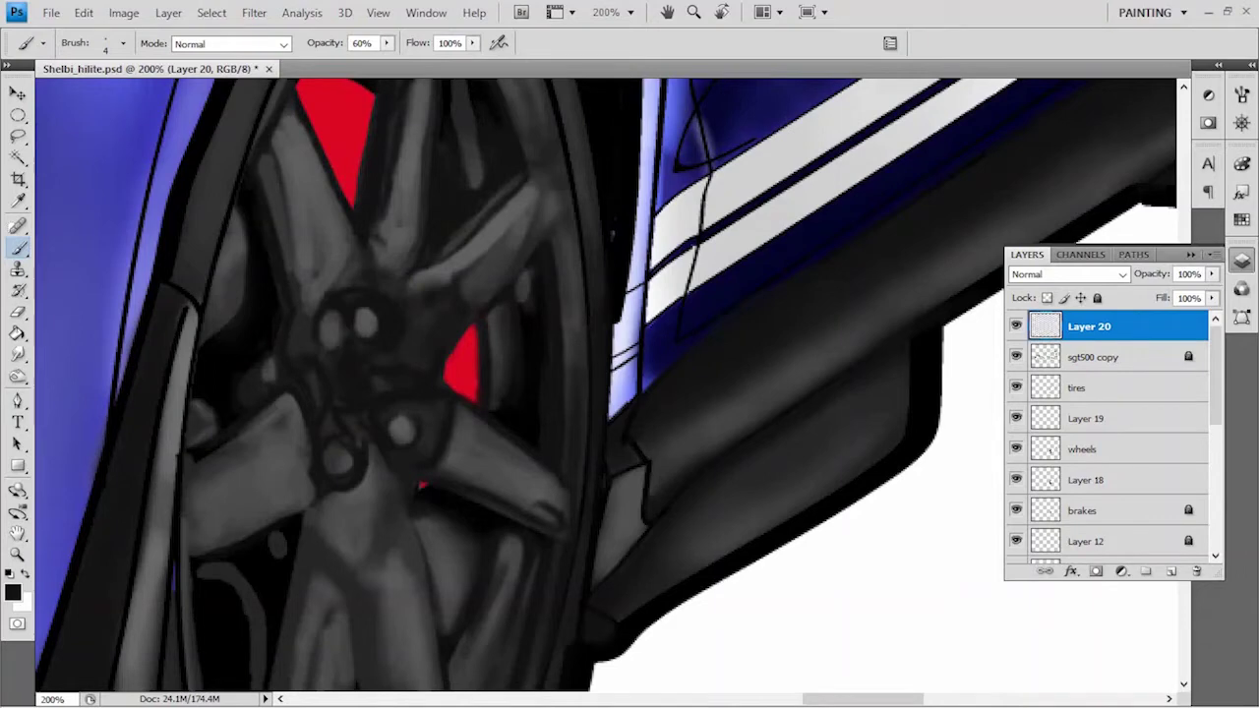
left_click_drag(197, 401, 211, 440)
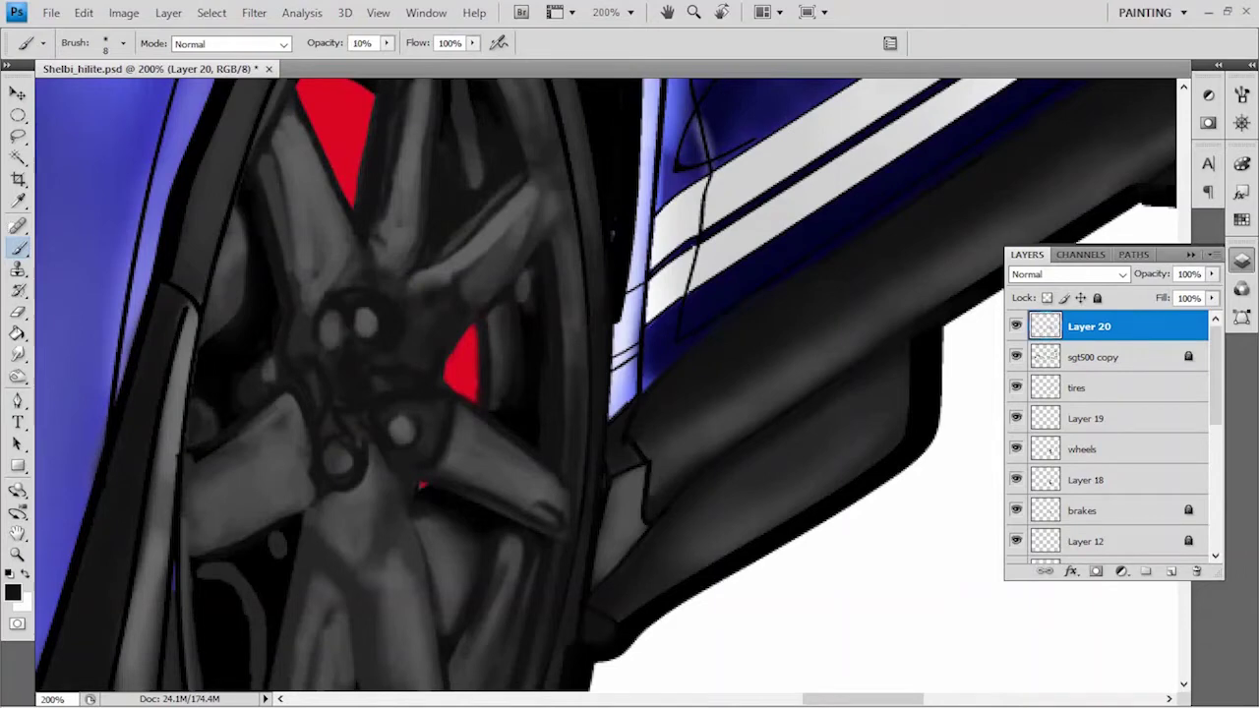
mouse_move(232, 330)
left_mouse_down()
mouse_move(216, 283)
mouse_move(236, 263)
mouse_move(238, 222)
left_mouse_up()
With a size-10 brush, darken around the hub and across the wheel spokes.
key("bracketright")
key("bracketright")
key("bracketright")
key("bracketleft")
key("bracketleft")
mouse_move(315, 313)
left_mouse_down()
mouse_move(339, 256)
mouse_move(386, 266)
left_mouse_up()
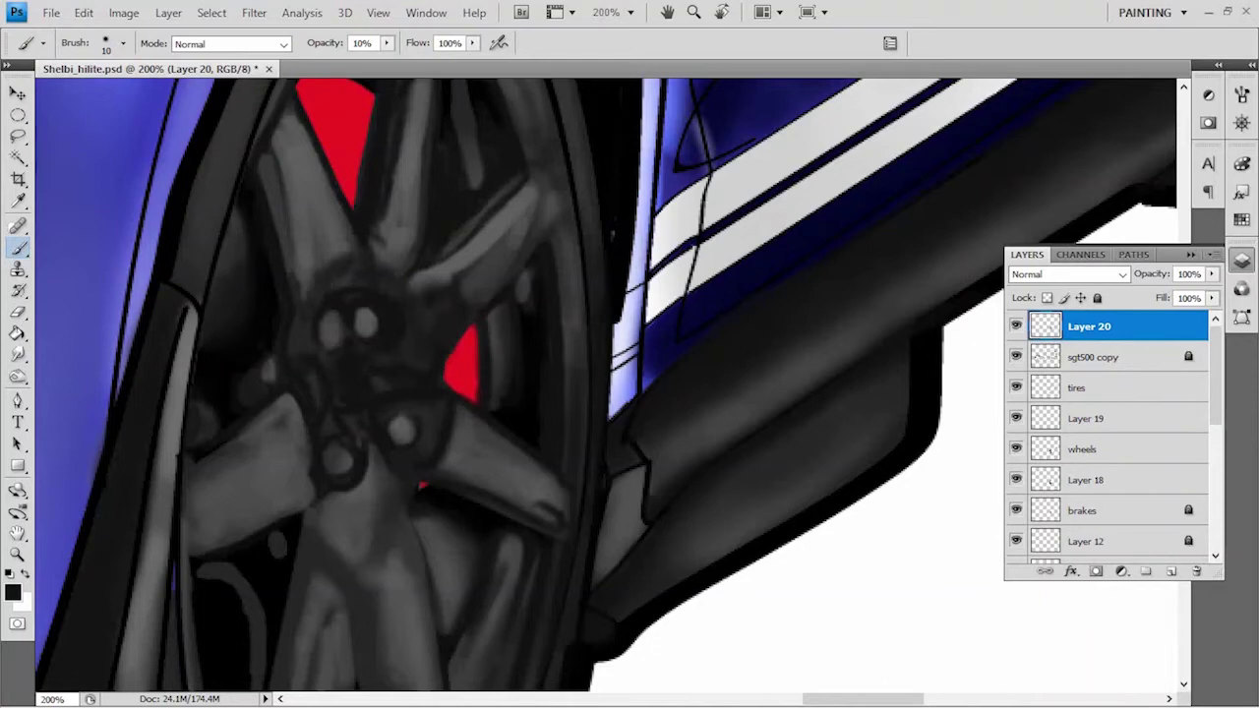
left_click_drag(295, 295, 271, 177)
left_click_drag(345, 246, 296, 113)
left_click_drag(590, 295, 578, 360)
left_click_drag(416, 202, 416, 98)
mouse_move(271, 528)
left_mouse_down()
mouse_move(277, 509)
mouse_move(193, 568)
mouse_move(325, 571)
mouse_move(413, 660)
left_mouse_up()
left_click_drag(458, 203, 344, 432)
Shade the wheel with broad size-20 dark strokes.
key("bracketright")
left_click_drag(388, 255, 324, 443)
left_click_drag(329, 496, 319, 541)
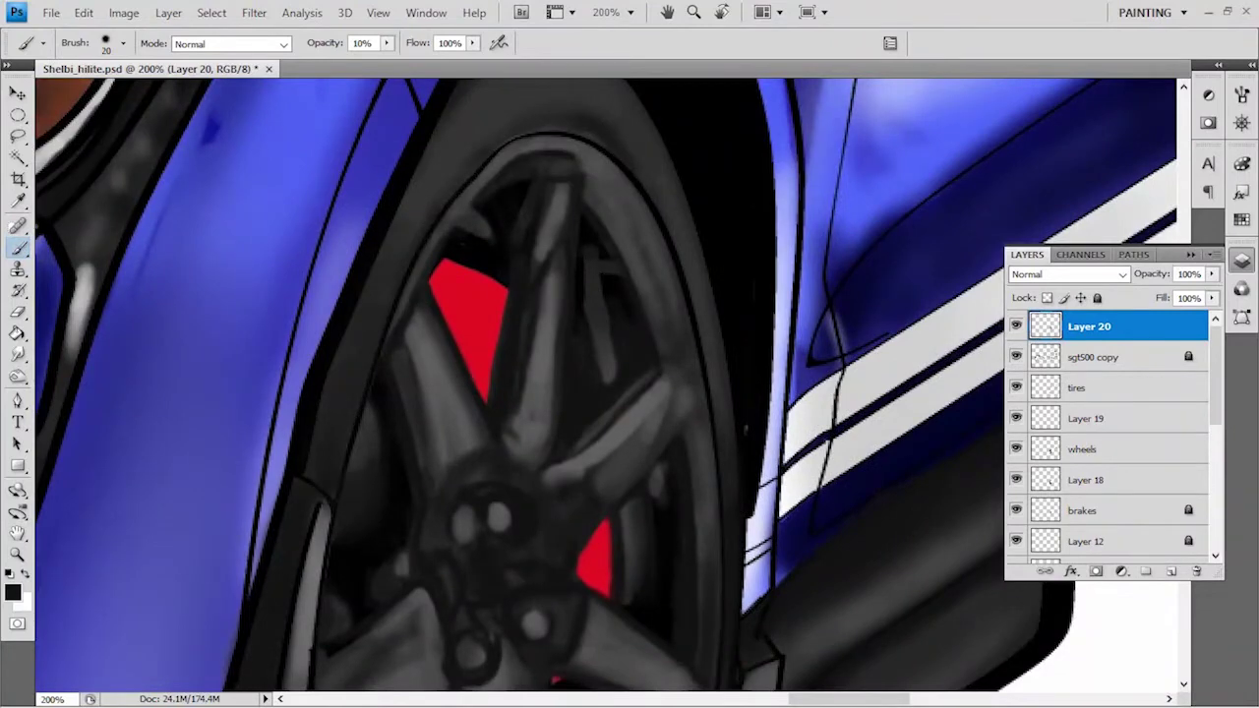
left_click_drag(590, 295, 576, 411)
left_click_drag(492, 295, 484, 374)
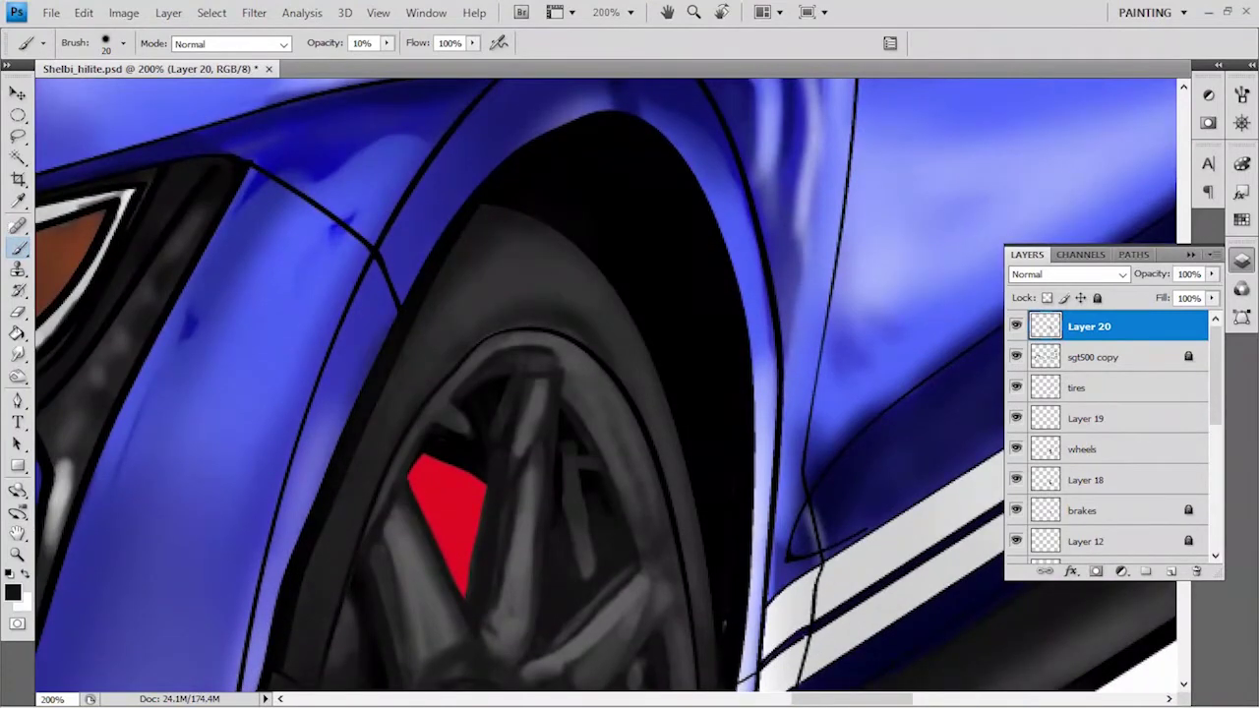
With a size-5 brush at 40% opacity, darken the right-hand wheel spokes.
key("bracketleft")
key("bracketleft")
key("bracketleft")
key("4")
key("bracketleft")
key("bracketleft")
key("bracketleft")
mouse_move(563, 384)
left_mouse_down()
mouse_move(605, 445)
mouse_move(628, 515)
left_mouse_up()
left_click_drag(566, 360, 629, 456)
key("ctrl+minus")
key("ctrl+minus")
key("2")
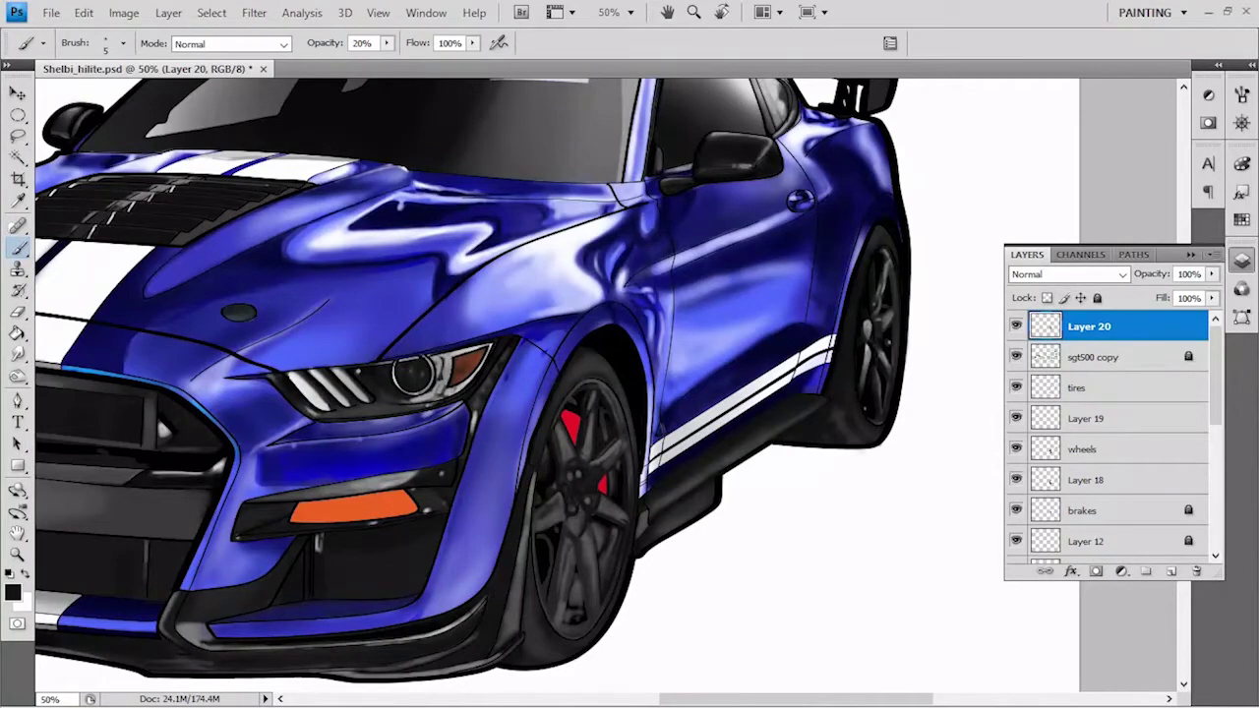
Darken patches on the lower spoke, lower wheel and over the red caliper.
left_click_drag(592, 530, 610, 564)
key("bracketright")
left_click_drag(631, 468, 630, 484)
left_click_drag(562, 411, 569, 438)
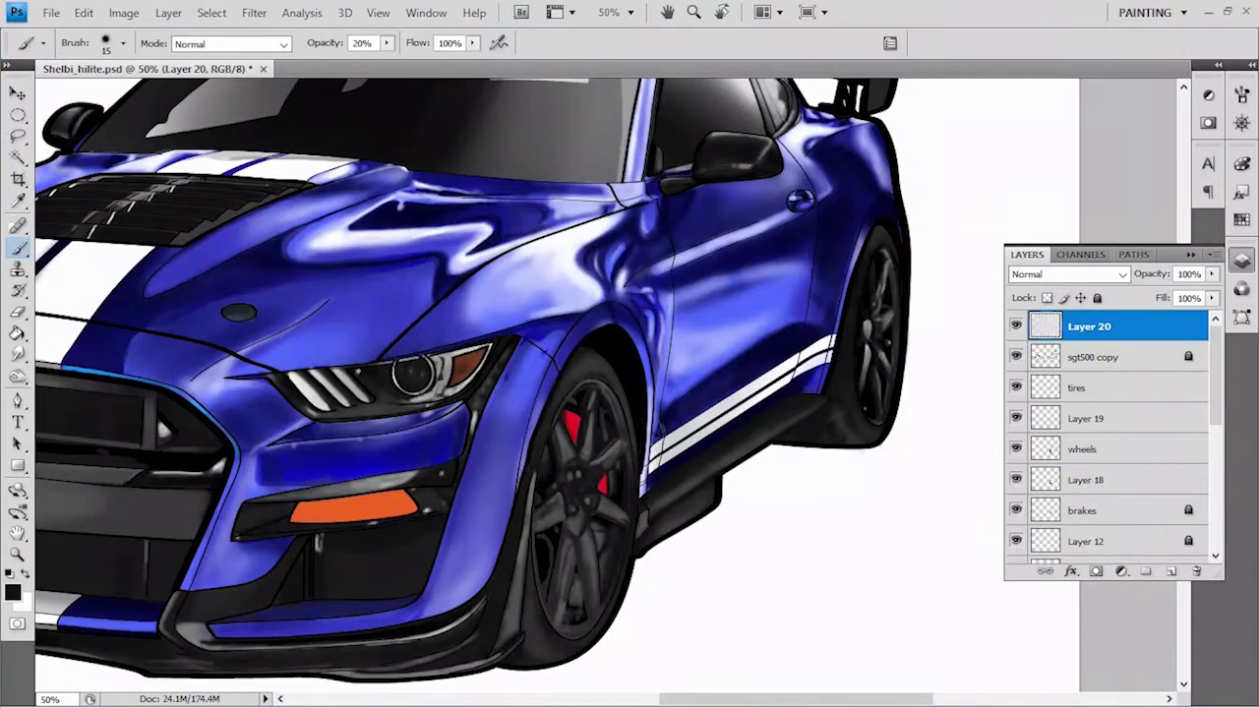
Zoomed in, darken the wheel spokes with a size 6-7 brush at up to 60% opacity.
key("ctrl+plus")
key("ctrl+plus")
key("bracketleft")
key("bracketleft")
key("bracketleft")
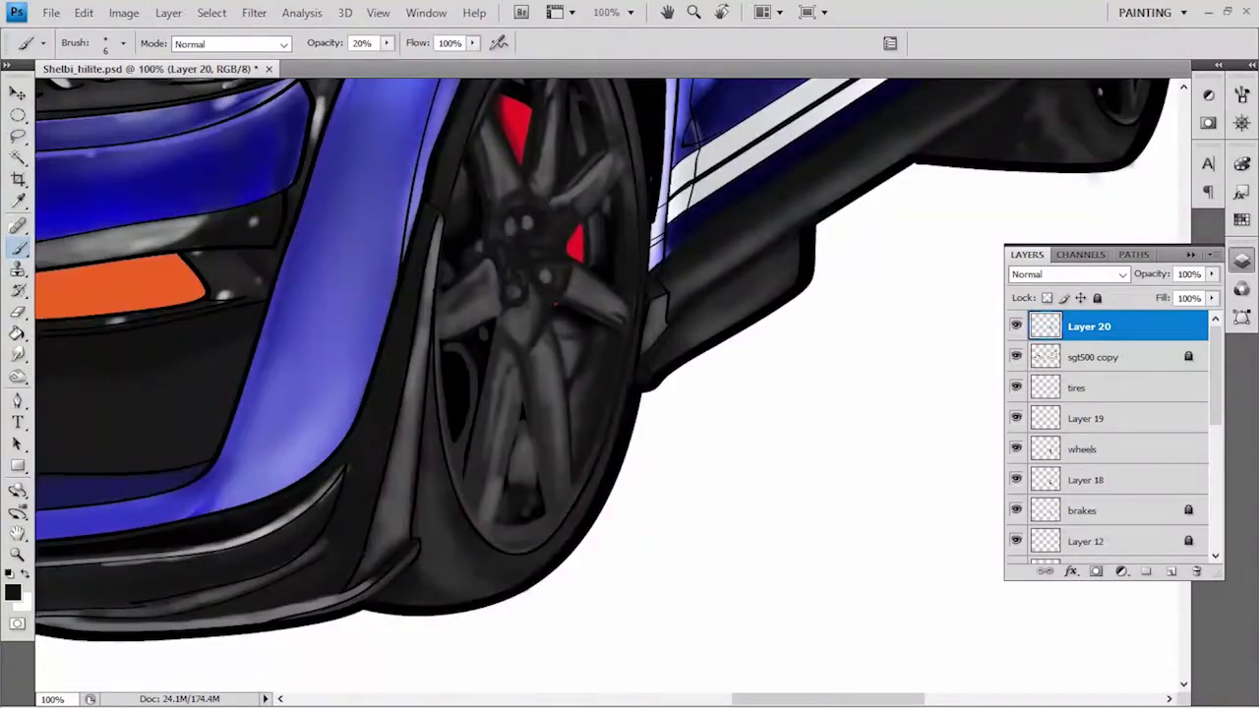
left_click_drag(536, 439, 537, 472)
key("bracketright")
left_click_drag(530, 441, 529, 468)
key("6")
left_click_drag(510, 356, 474, 502)
left_click_drag(516, 423, 498, 502)
With a size-8 brush at 20% opacity, add faint shadows on the spokes, then zoom out.
key("1")
key("bracketright")
key("bracketright")
key("bracketright")
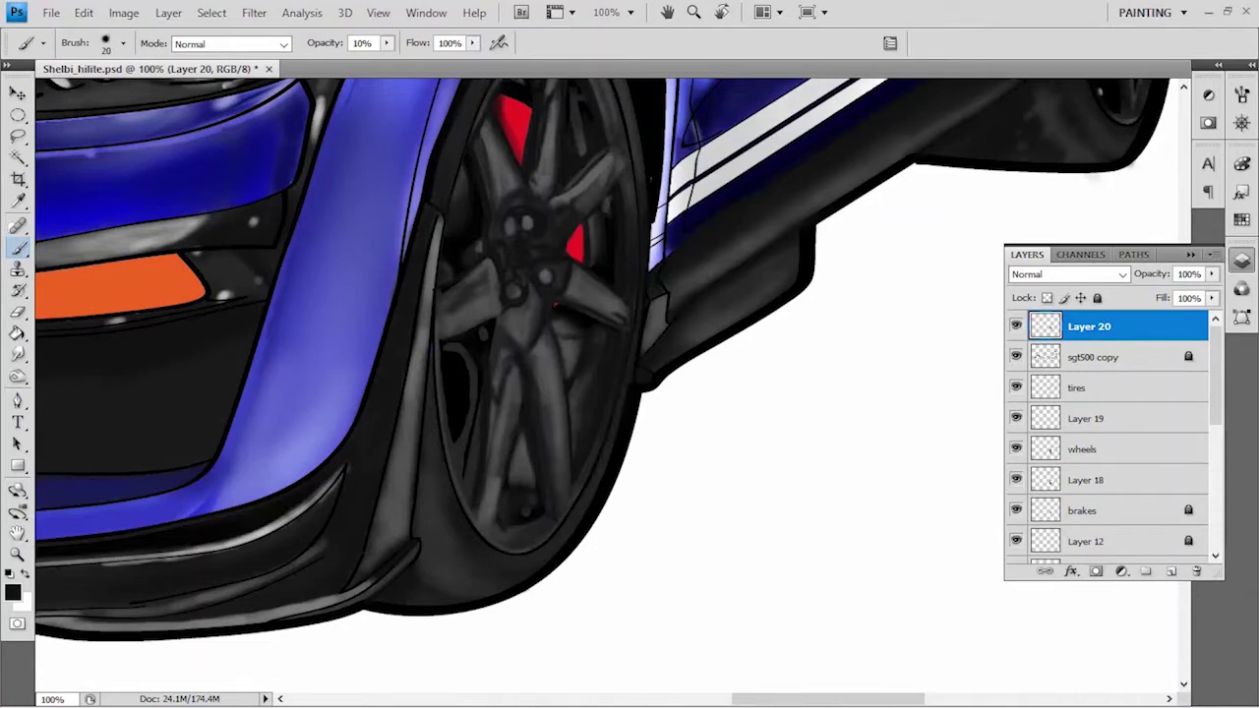
key("bracketleft")
key("bracketleft")
key("bracketleft")
key("2")
left_click_drag(492, 260, 490, 294)
left_click_drag(473, 448, 472, 470)
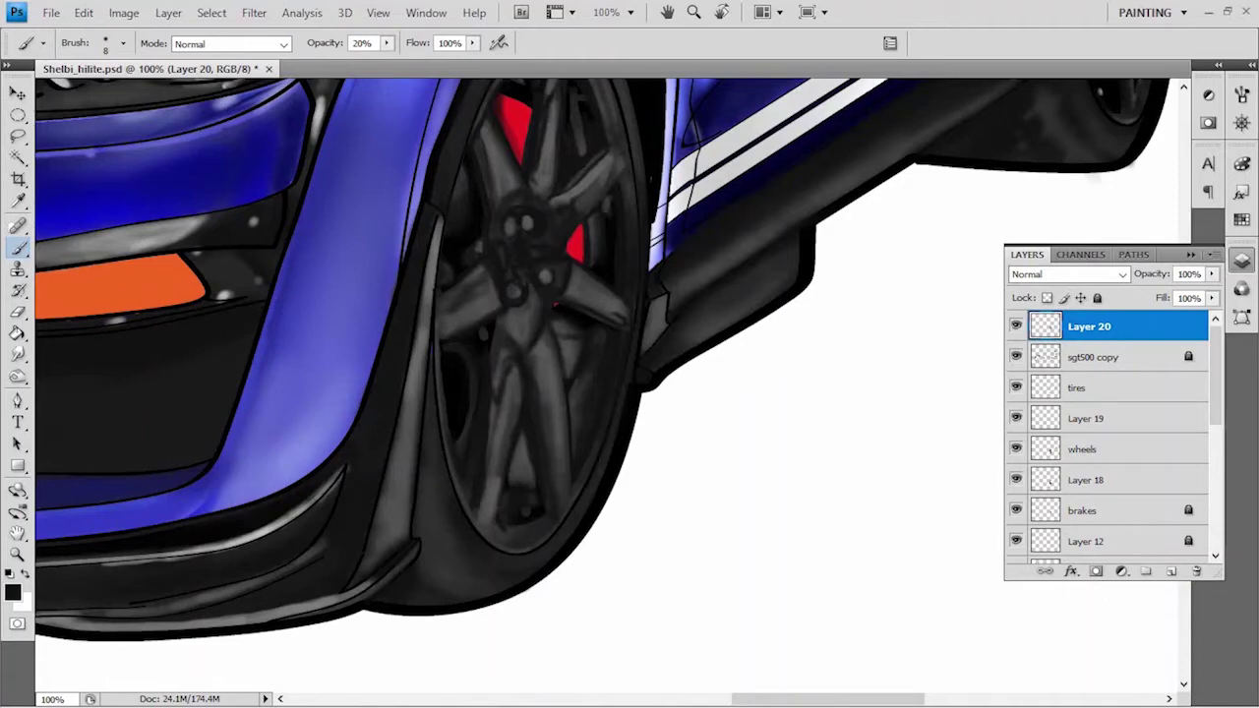
mouse_move(496, 279)
left_mouse_down()
mouse_move(496, 309)
mouse_move(529, 345)
mouse_move(506, 285)
mouse_move(534, 313)
left_mouse_up()
left_click_drag(493, 275, 493, 307)
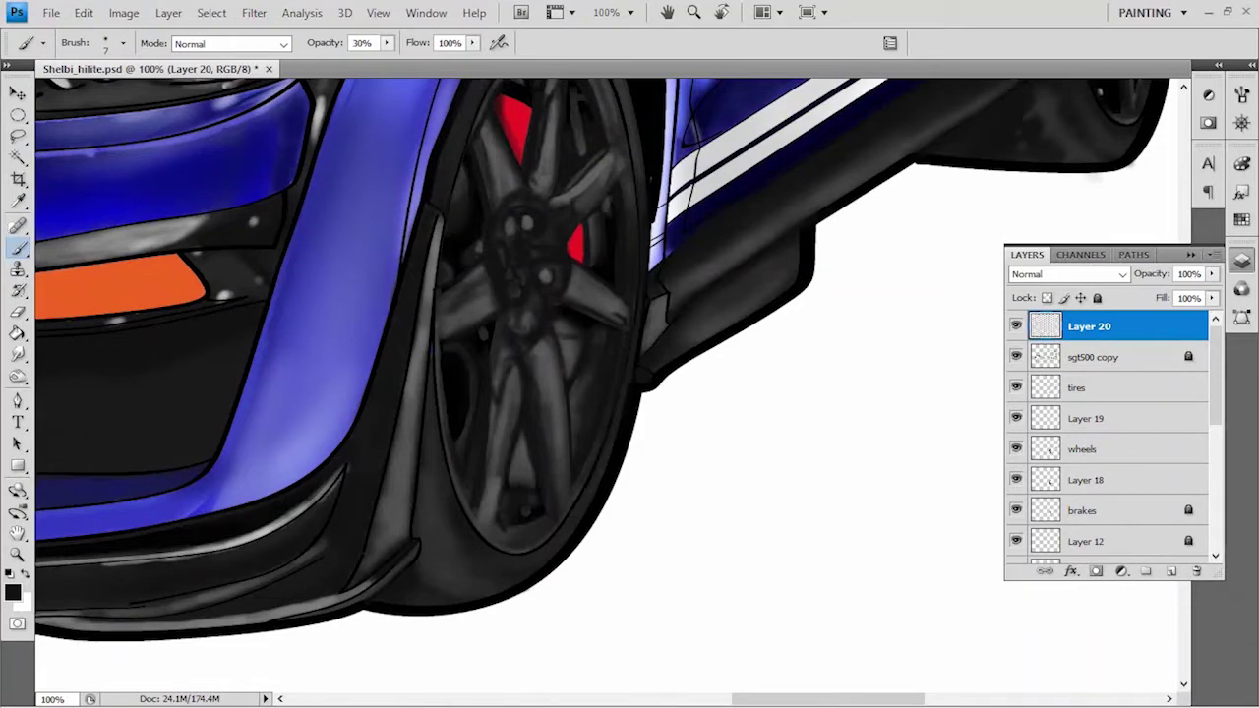
key("ctrl+minus")
key("ctrl+minus")
key("ctrl+minus")
Darken the wheel hub at 40% inside an elliptical selection, then deselect.
key("m")
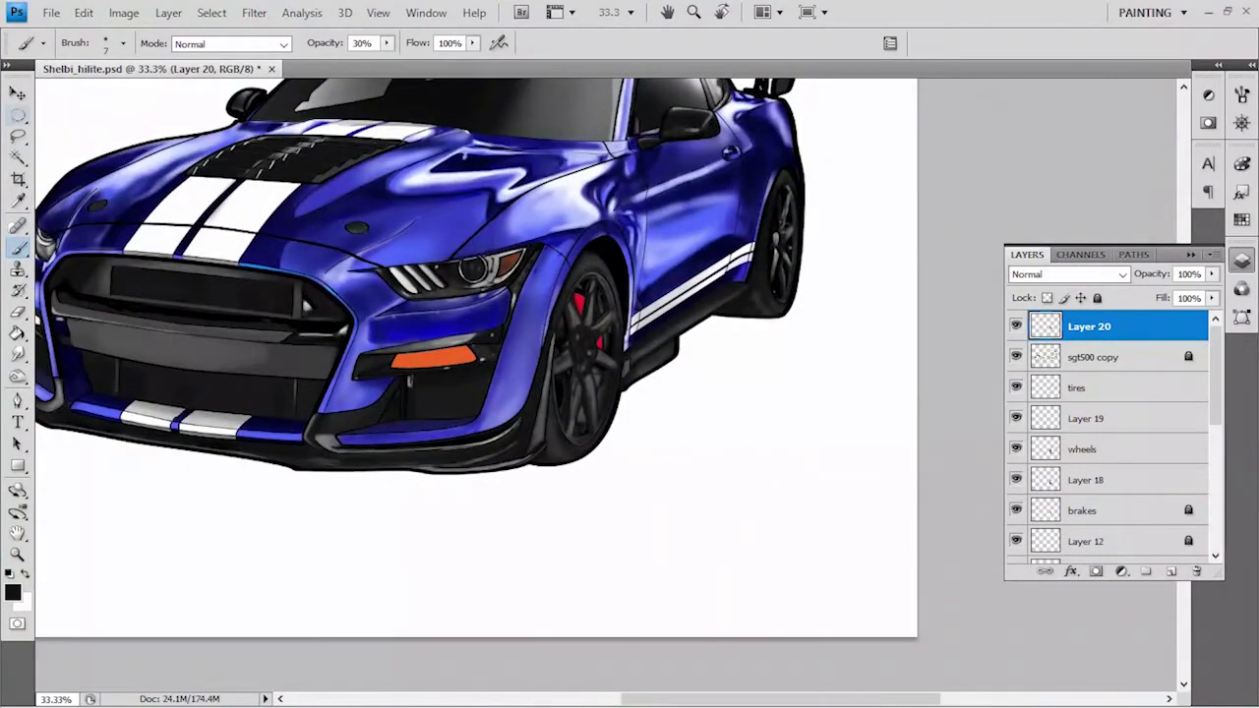
left_click_drag(573, 324, 596, 378)
key("4")
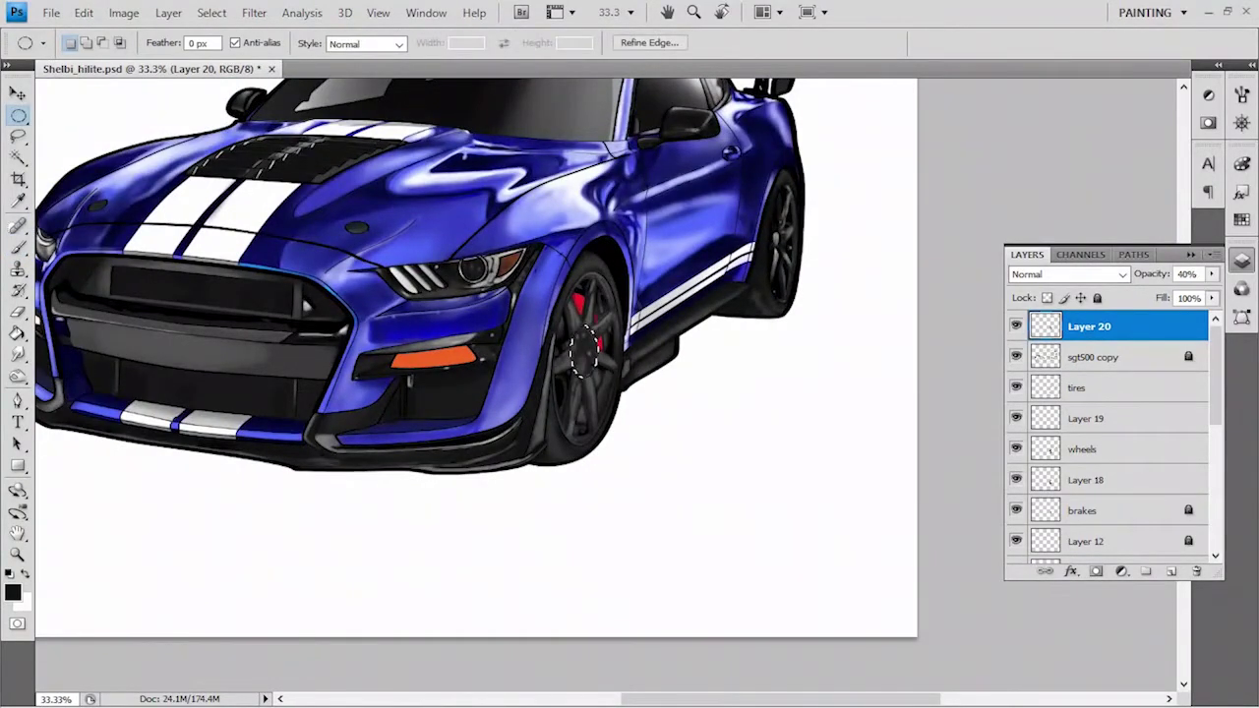
key("b")
left_click_drag(581, 340, 588, 364)
key("ctrl+d")
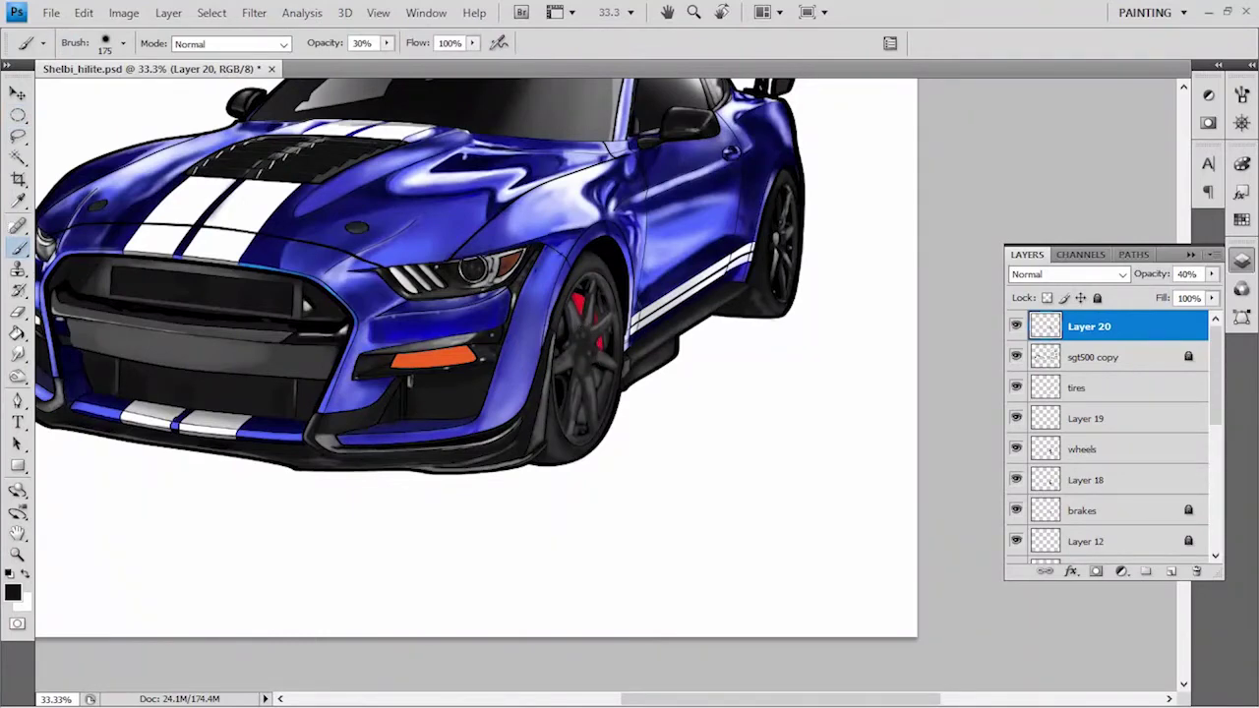
Use a very fine tip at 100% opacity, zoom in on the wheel, and add Layer 21.
key("bracketleft")
key("bracketleft")
key("bracketleft")
key("ctrl+alt+0")
key("bracketleft")
key("bracketleft")
key("bracketleft")
key("5")
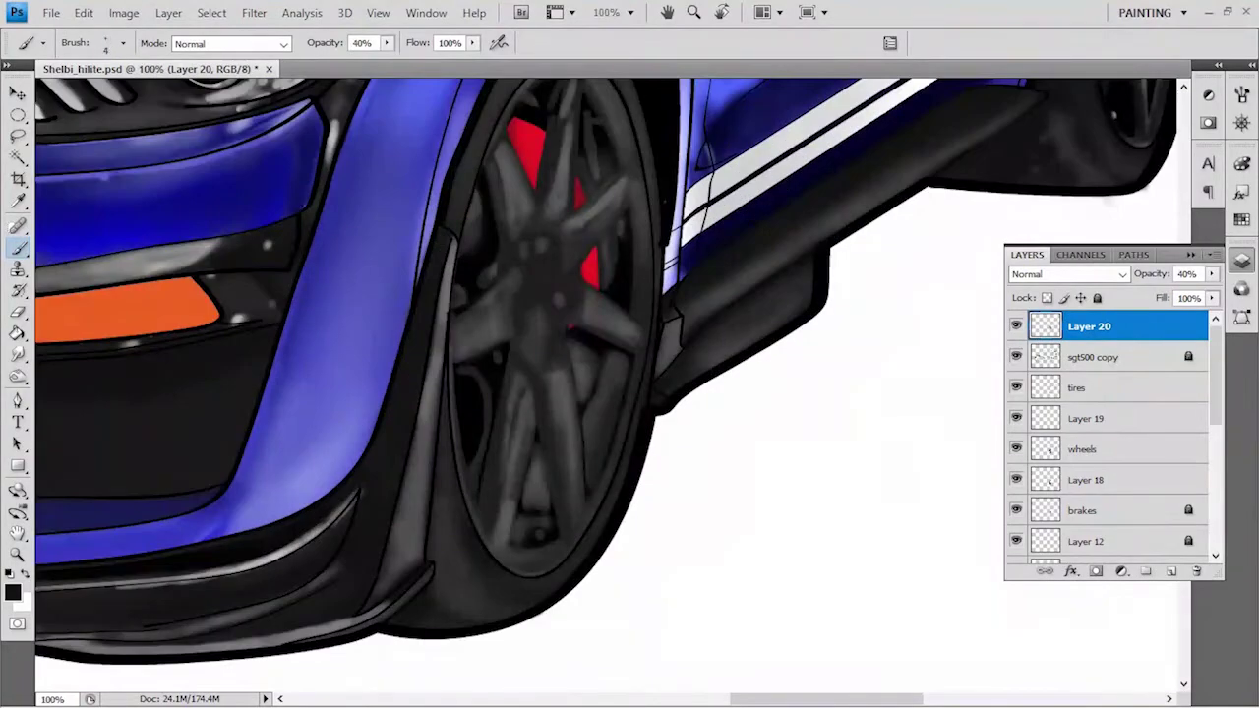
key("ctrl+plus")
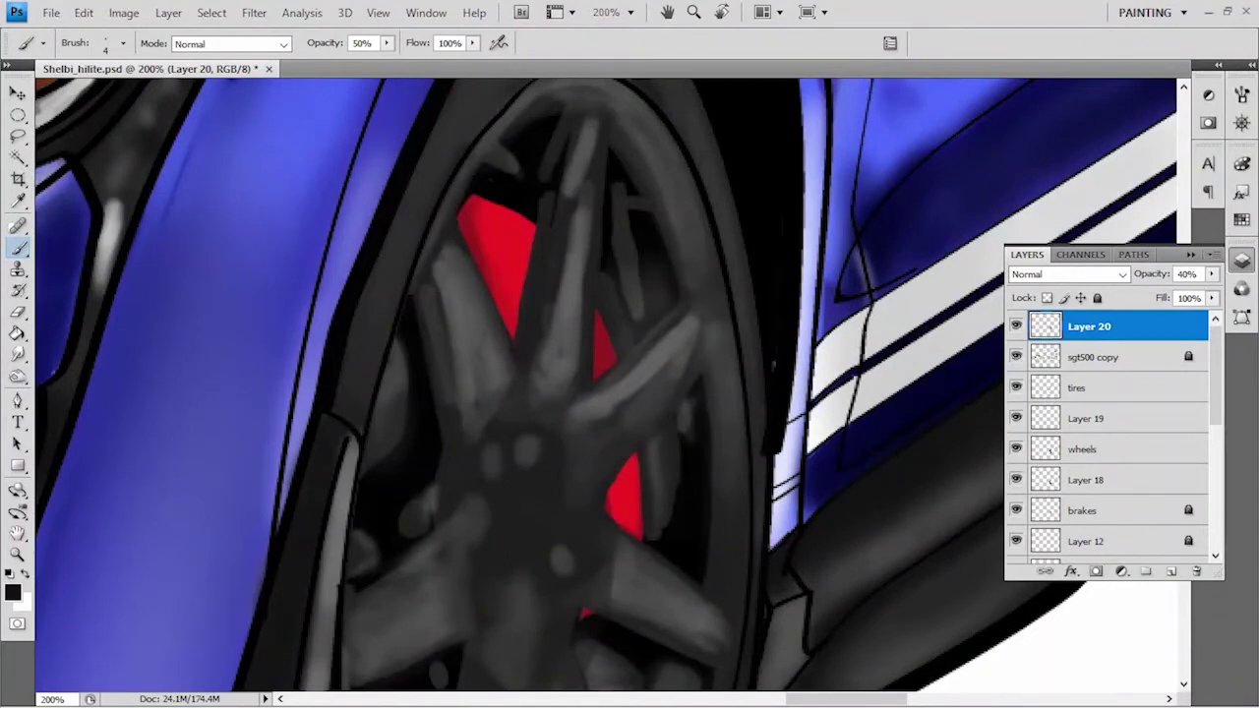
key("0")
key("Return")
key("Return")
left_click(1170, 572)
At 20% opacity, darken the hub, lower and right-hand spokes and the area behind them with grey.
key("2")
left_click_drag(589, 423, 517, 379)
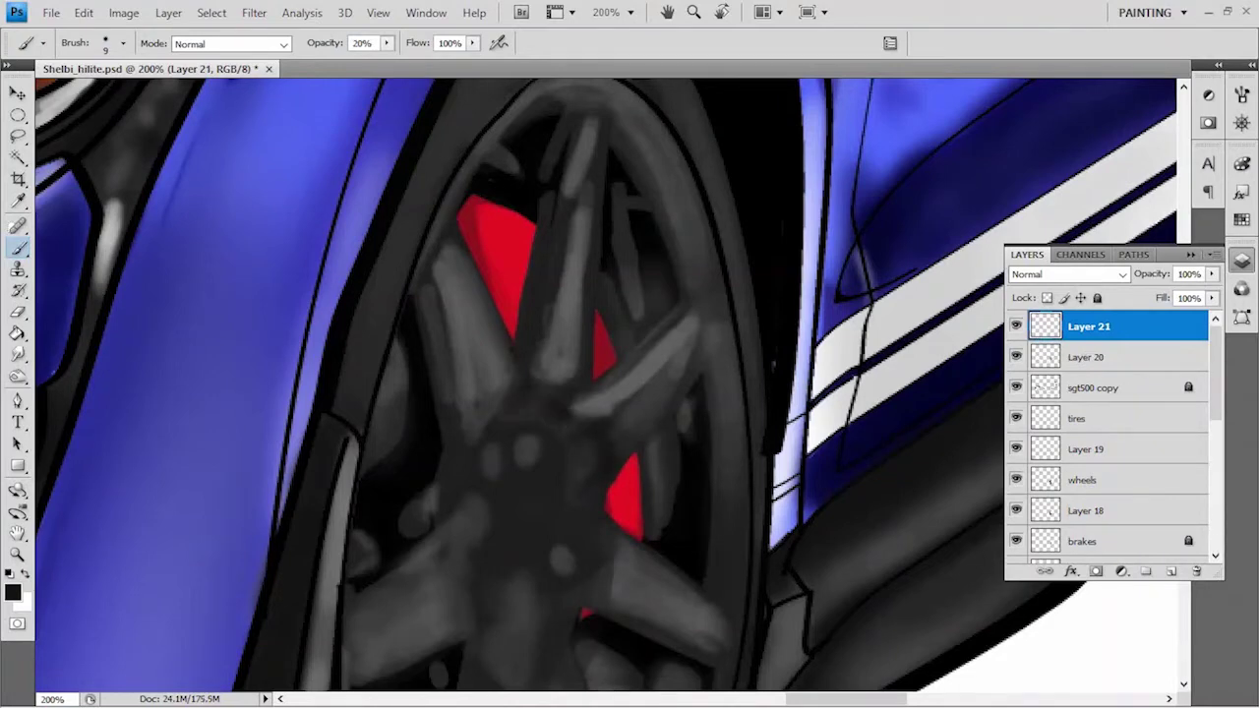
left_click_drag(596, 512, 573, 464)
scroll(609, 394, "down", 3)
scroll(610, 394, "down", 2)
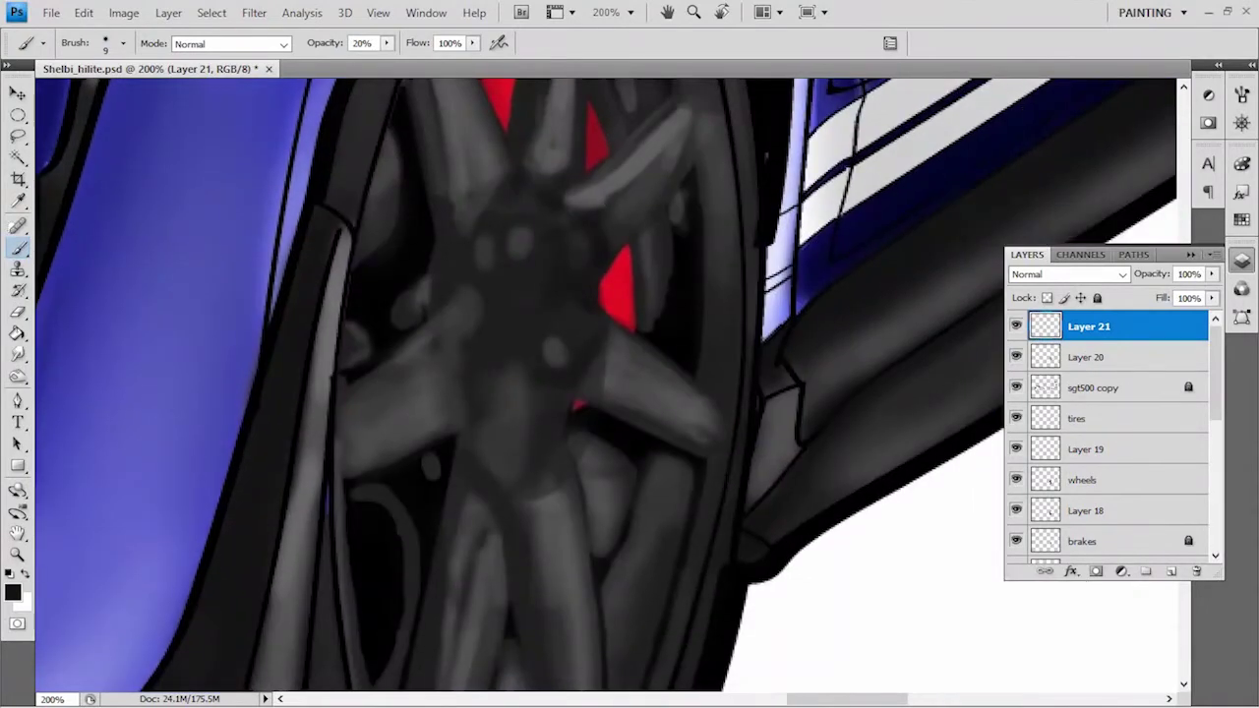
left_click_drag(460, 521, 503, 588)
left_click_drag(596, 455, 578, 437)
left_click_drag(616, 385, 586, 332)
left_click(476, 439)
mouse_move(454, 349)
left_mouse_down()
mouse_move(456, 319)
mouse_move(473, 326)
left_mouse_up()
scroll(473, 326, "up", 4)
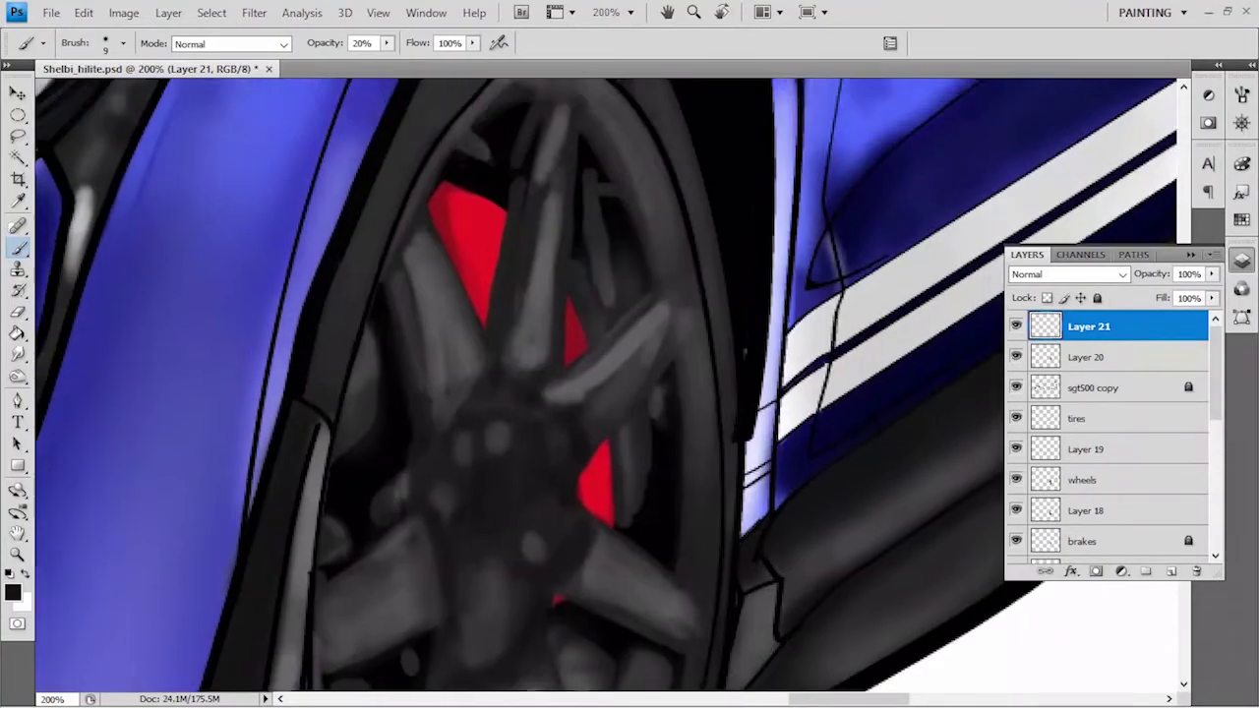
Paint dark grey along the caliper's left and upper edges and over its middle piece.
left_click_drag(502, 202, 487, 328)
key("ctrl+alt+z")
key("ctrl+alt+z")
key("ctrl+alt+z")
left_click_drag(439, 194, 474, 329)
mouse_move(440, 185)
left_mouse_down()
mouse_move(441, 199)
mouse_move(499, 229)
left_mouse_up()
mouse_move(570, 300)
left_mouse_down()
mouse_move(585, 372)
mouse_move(575, 366)
left_mouse_up()
left_click_drag(595, 321, 618, 289)
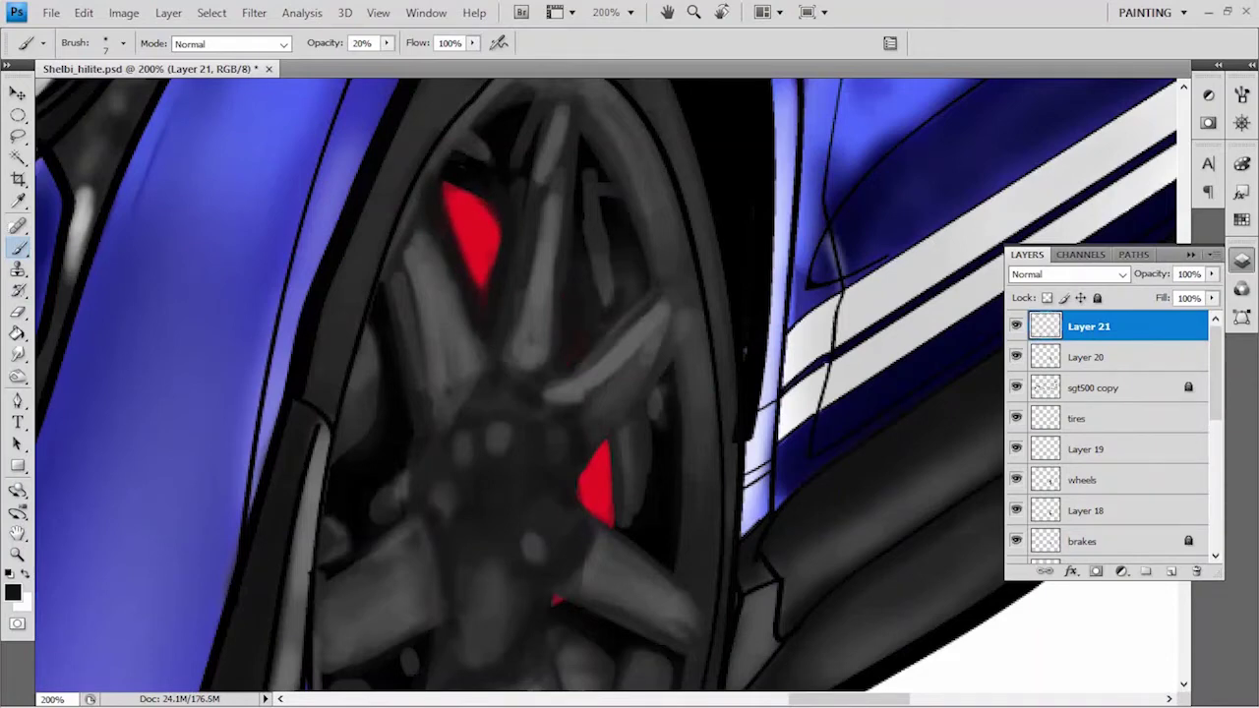
key("ctrl+minus")
key("ctrl+minus")
key("ctrl+minus")
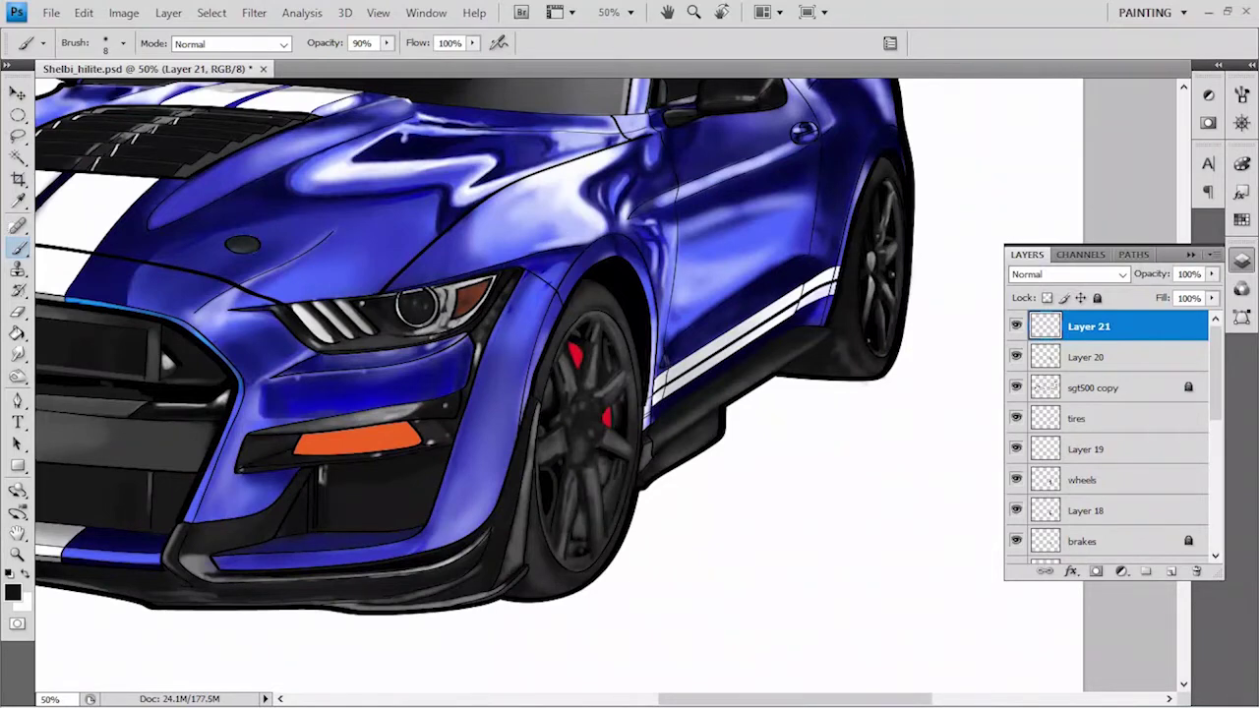
Reset the paint colours to black and white and delete Layer 20.
left_click(1241, 219)
left_click(1241, 260)
left_click(1089, 357)
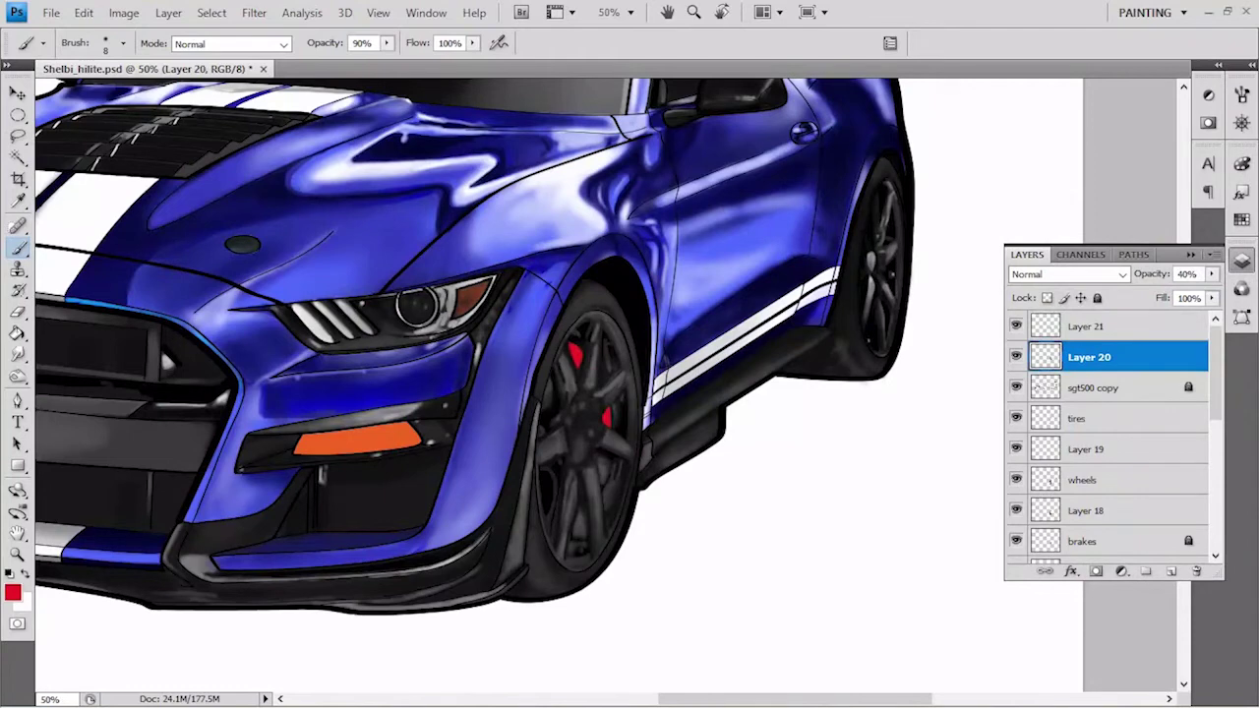
key("bracketright")
key("bracketright")
key("bracketright")
key("d")
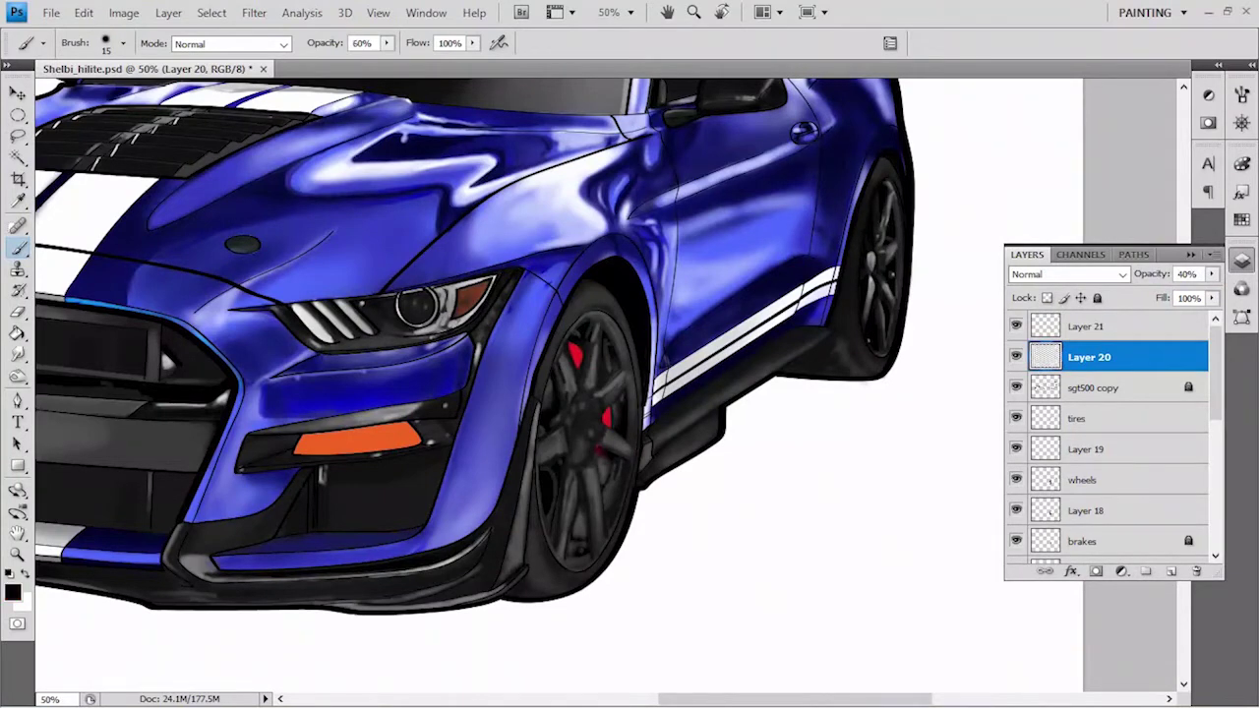
key("7")
key("alt+bracketright")
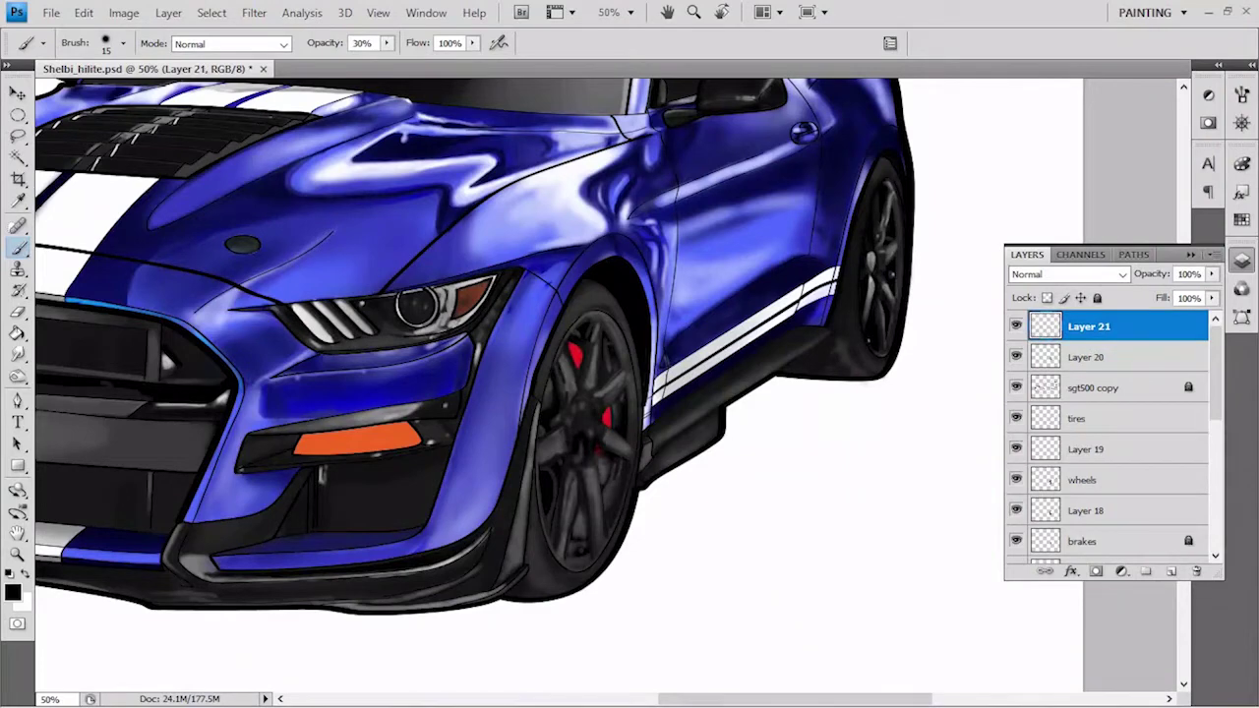
key("ctrl+e")
Merge the tires, wheels and their shading layers (Layer 19, Layer 18) into Layer 21.
key("ctrl+bracketleft")
key("shift+alt+bracketleft")
key("shift+alt+bracketleft")
key("shift+alt+bracketleft")
key("ctrl+e")
Select an ellipse around the front wheel, add new Layer 22, and save the document.
key("m")
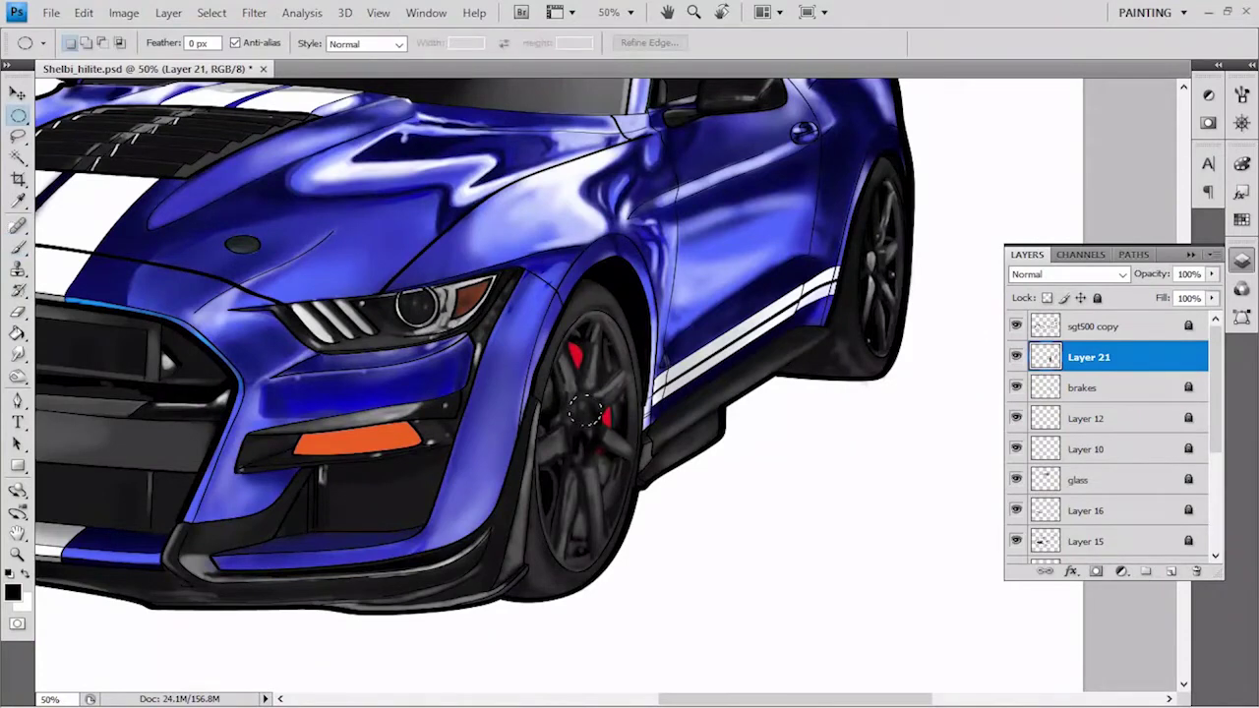
left_click_drag(568, 393, 604, 468)
key("ctrl+shift+alt+n")
key("v")
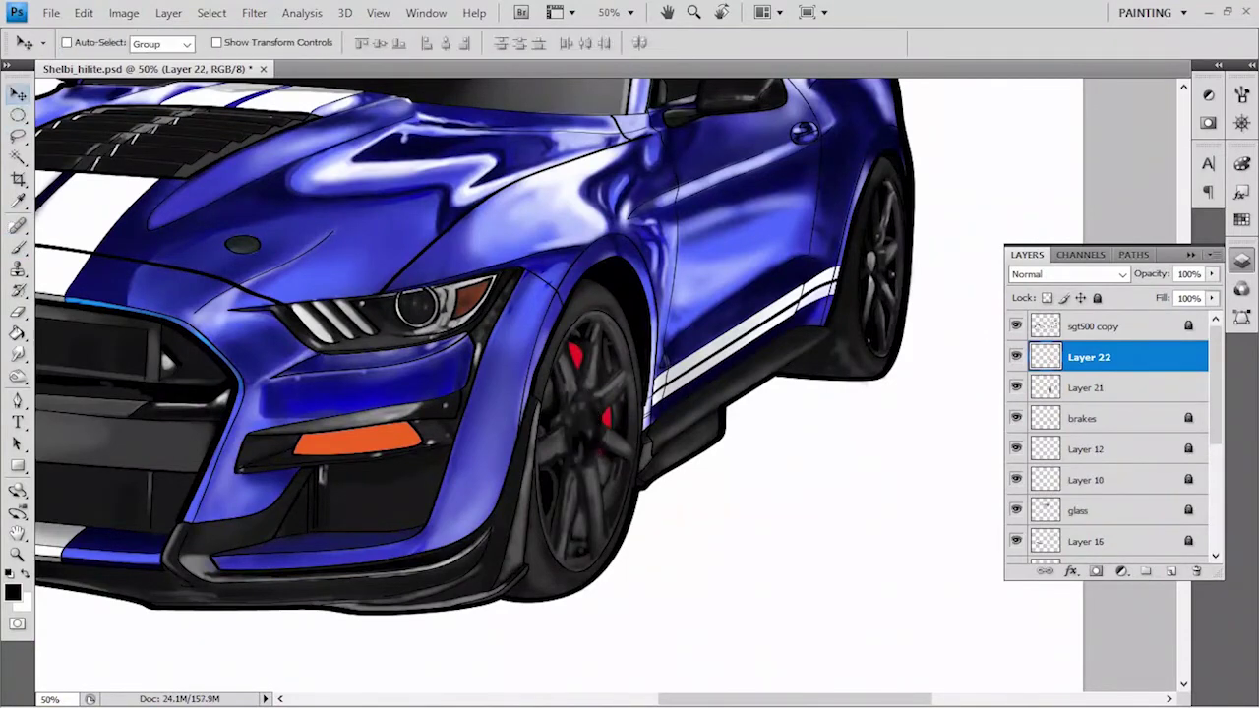
key("ctrl+0")
key("ctrl+s")
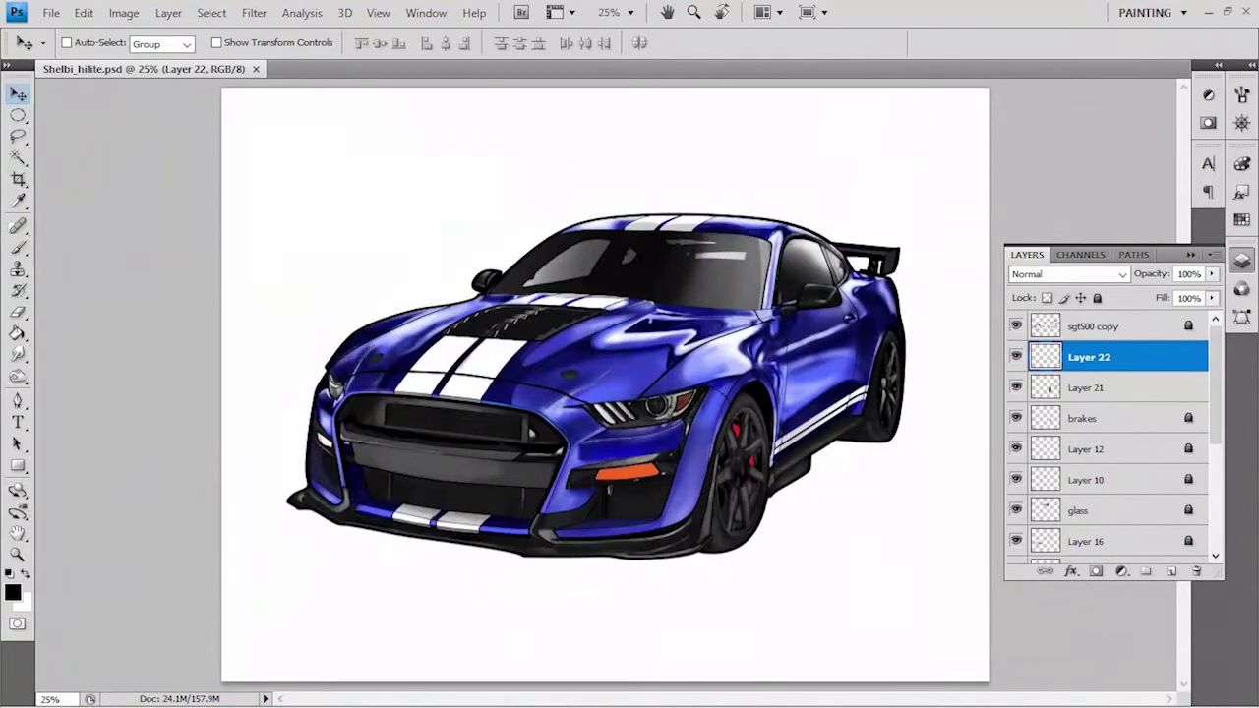
key("ctrl+plus")
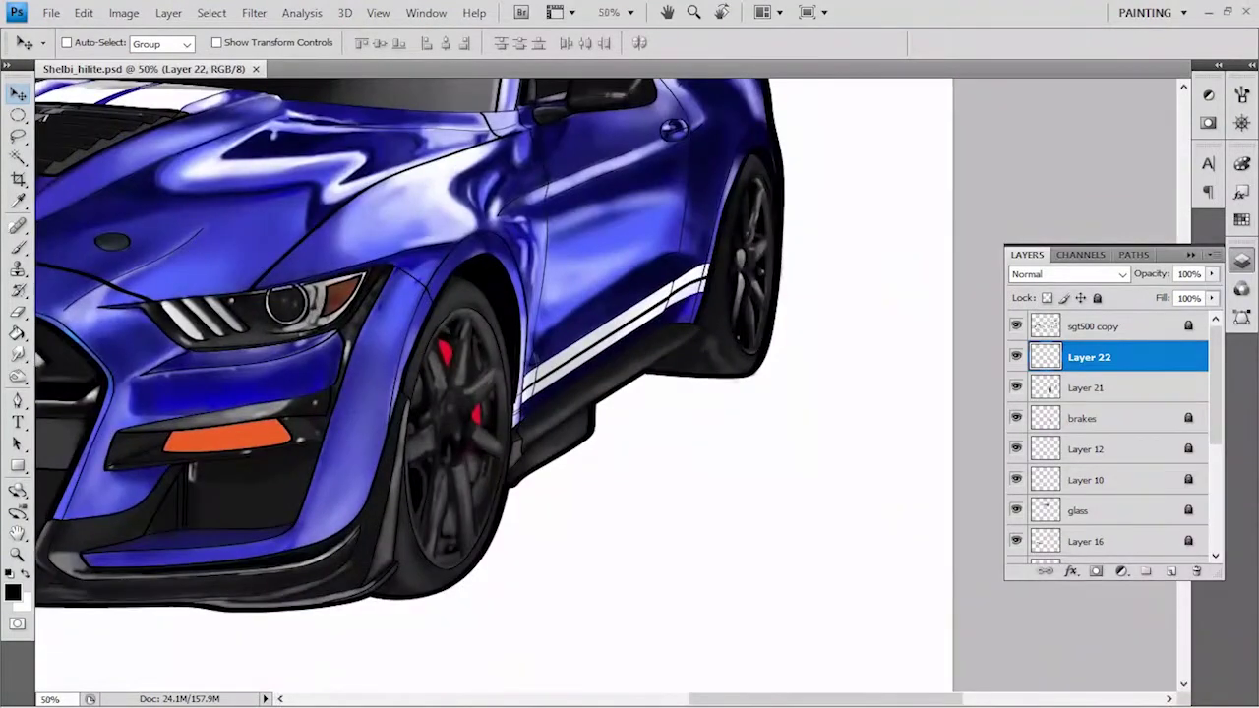
Lock Layer 21 and add new Layer 23 above Layer 22.
key("alt+bracketleft")
key("slash")
key("alt+bracketright")
key("ctrl+shift+alt+n")
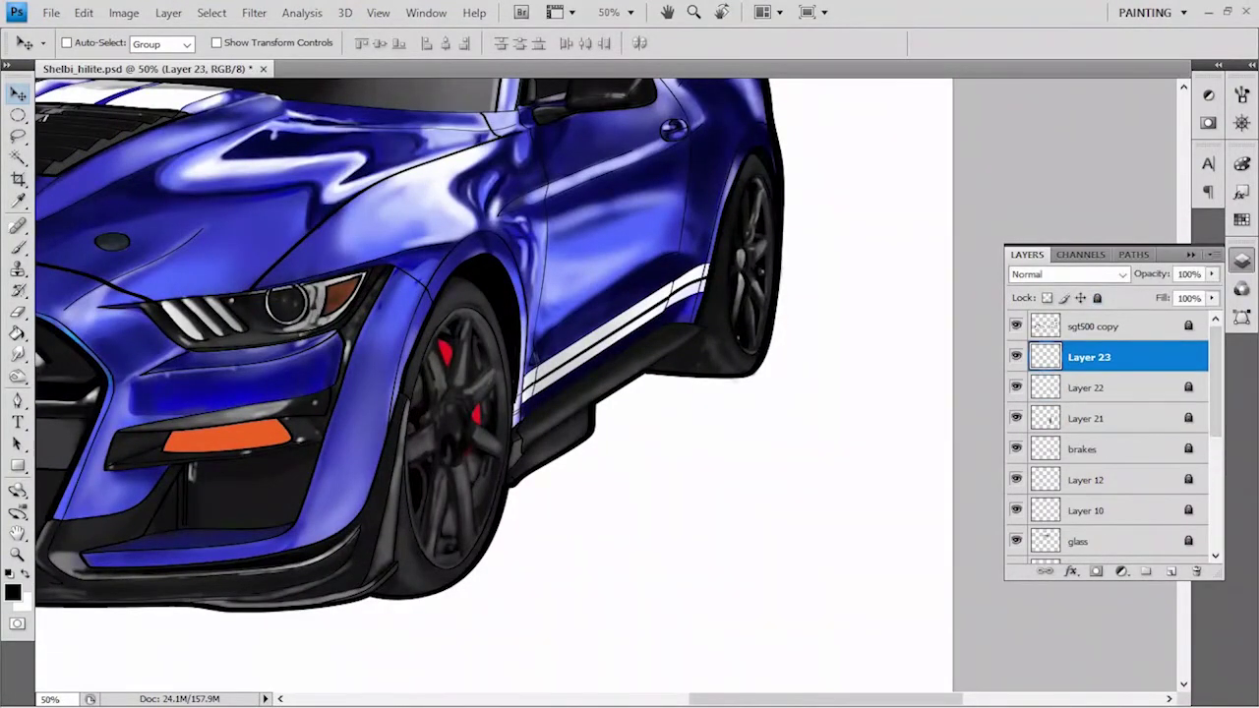
Erase the light-blue strip by the door edge on the sgt500 copy layer, then reselect Layer 23.
key("x")
key("b")
key("ctrl+plus")
key("ctrl+plus")
key("alt+bracketright")
key("e")
left_click_drag(430, 324, 423, 351)
key("alt+bracketleft")
Sample a light colour and paint the first light strokes along a front wheel spoke.
left_click(1241, 219)
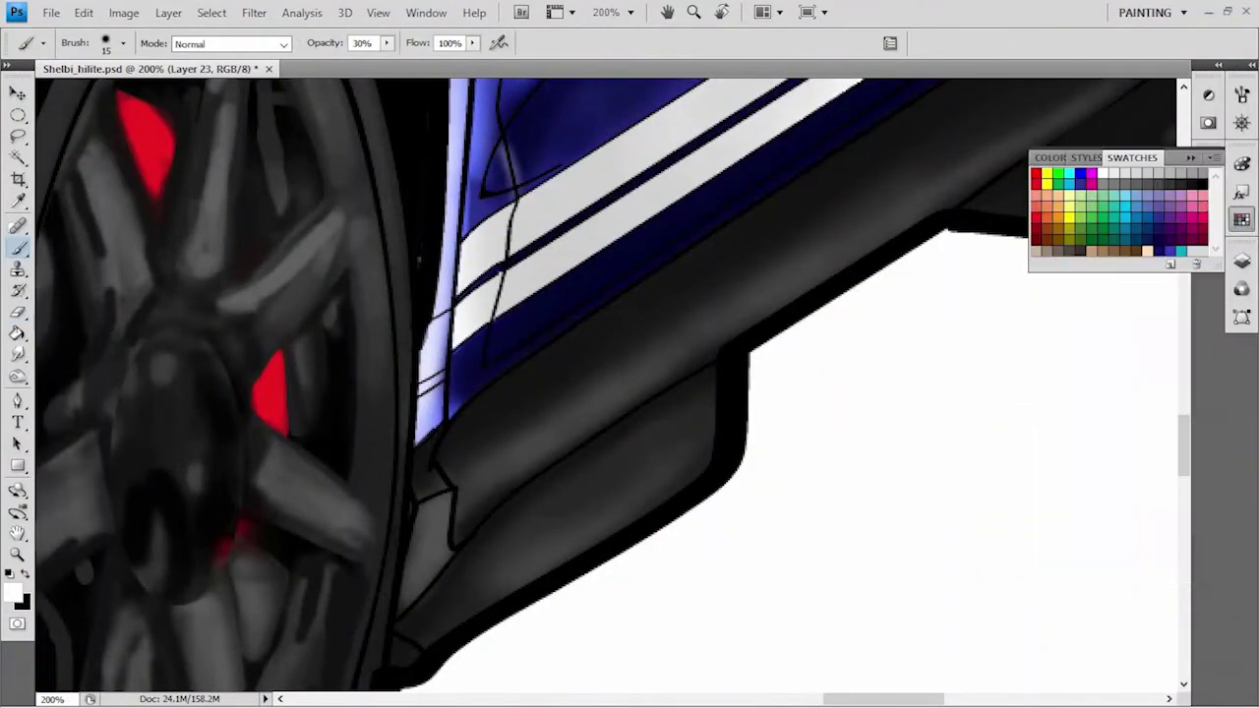
key("i")
key("F7")
key("b")
right_click(364, 325)
key("Escape")
left_click_drag(252, 499, 272, 482)
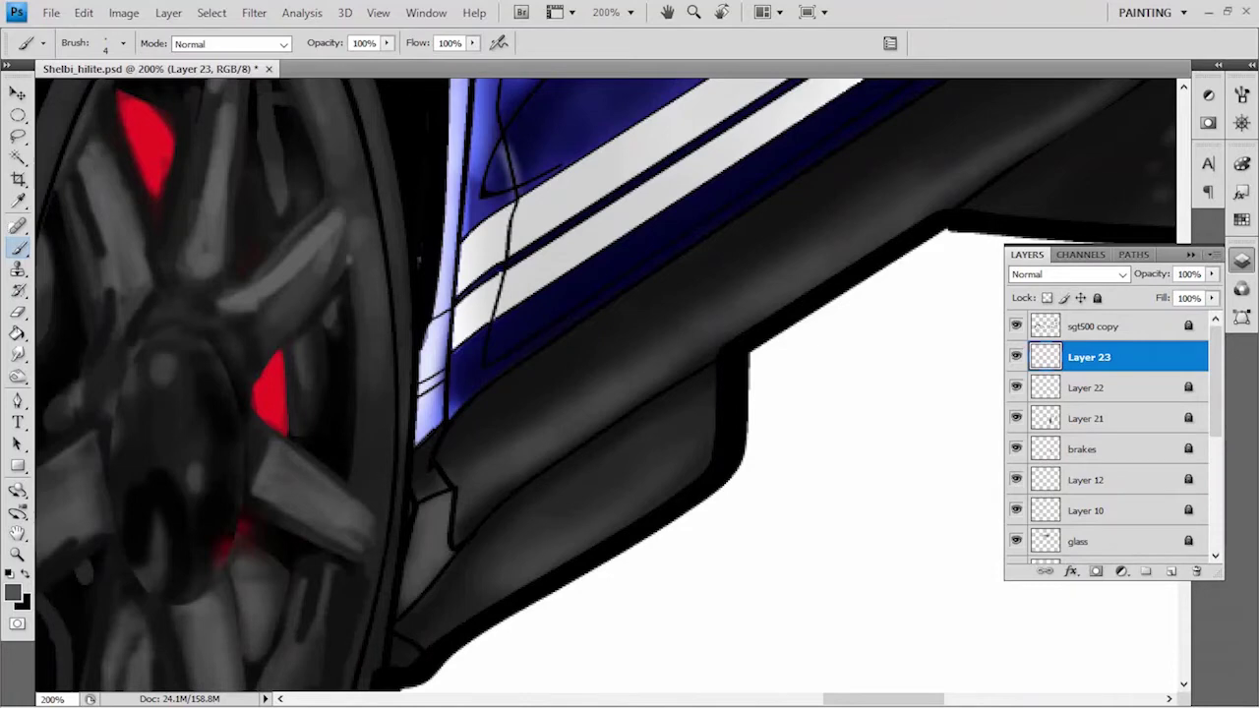
left_click_drag(265, 487, 350, 418)
Draw thin black lines and grey highlights on the spoke, undoing some, and add a light rim-edge stroke.
key("x")
left_click_drag(335, 344, 366, 285)
mouse_move(434, 189)
left_mouse_down()
mouse_move(378, 280)
mouse_move(425, 250)
left_mouse_up()
key("x")
mouse_move(441, 165)
left_mouse_down()
mouse_move(385, 219)
mouse_move(356, 276)
left_mouse_up()
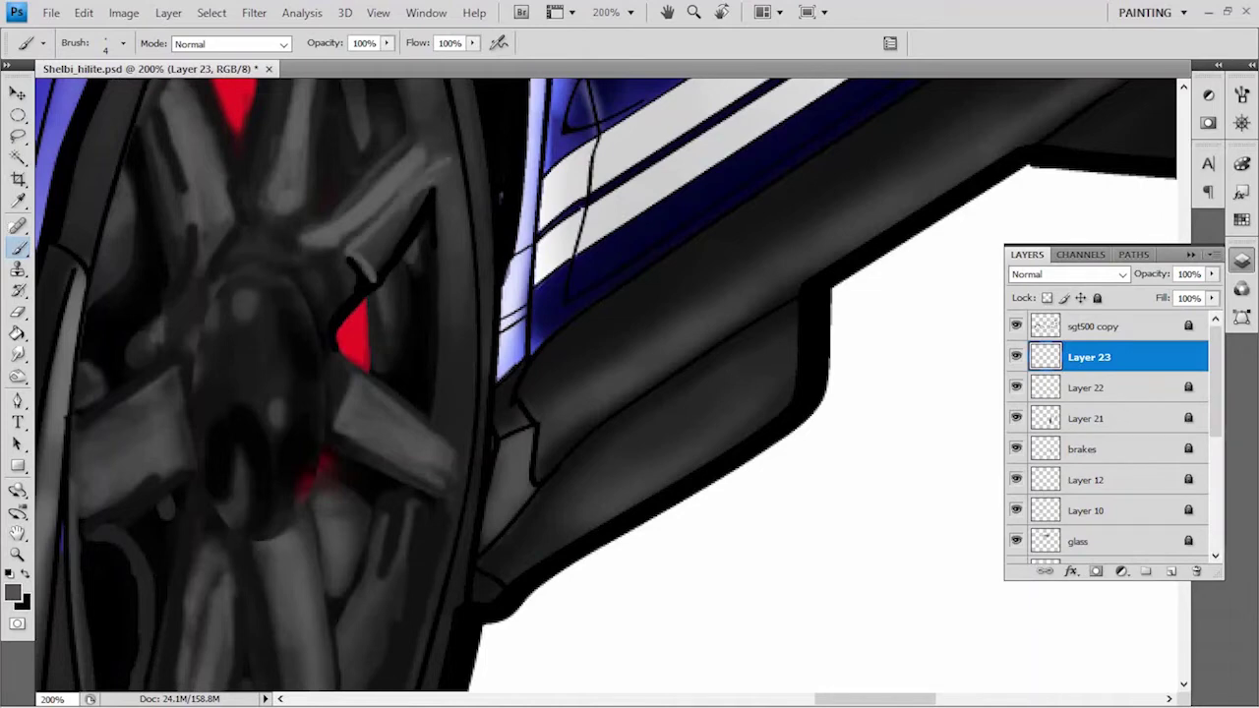
left_click_drag(442, 207, 379, 276)
left_click_drag(443, 185, 359, 264)
mouse_move(449, 165)
left_mouse_down()
mouse_move(452, 207)
mouse_move(352, 264)
mouse_move(461, 311)
left_mouse_up()
key("ctrl+alt+z")
key("ctrl+alt+z")
key("ctrl+alt+z")
left_click_drag(465, 255, 472, 312)
With a 25 brush, dab a faint 10% shadow on the wheel, then brighten the left spokes at 80%.
right_click(447, 413)
double_click(466, 515)
key("1")
key("bracketright")
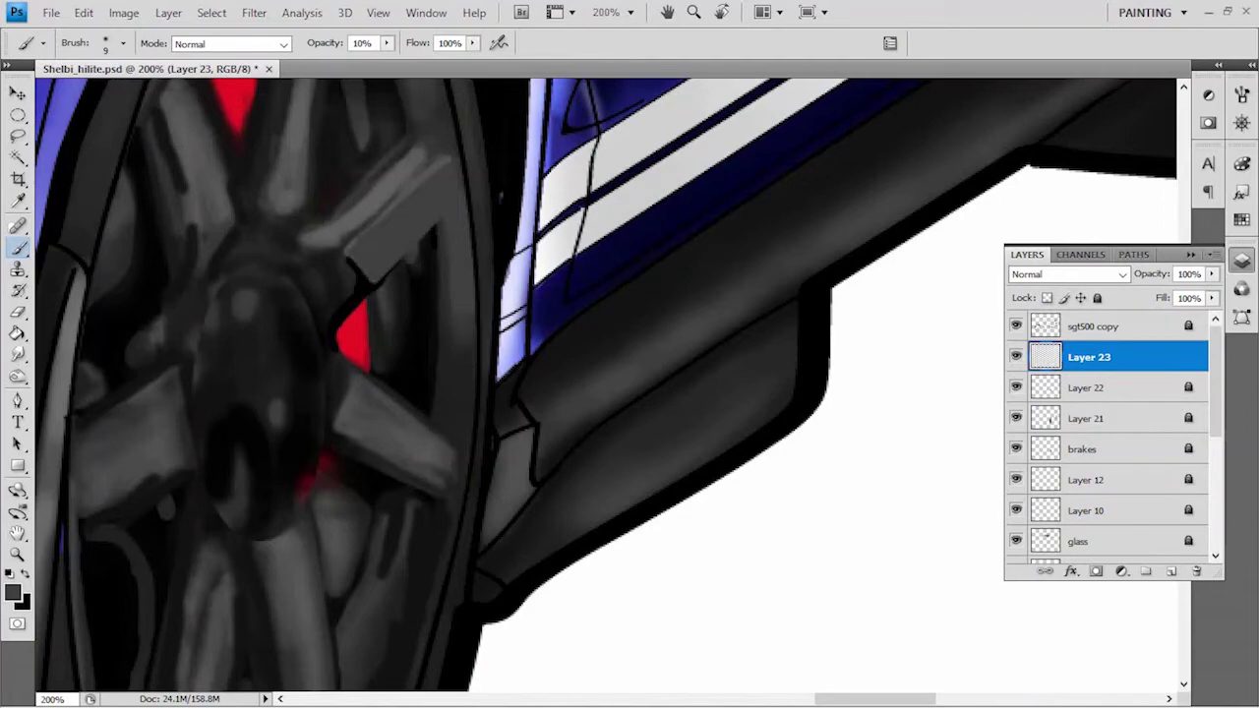
left_click(407, 441)
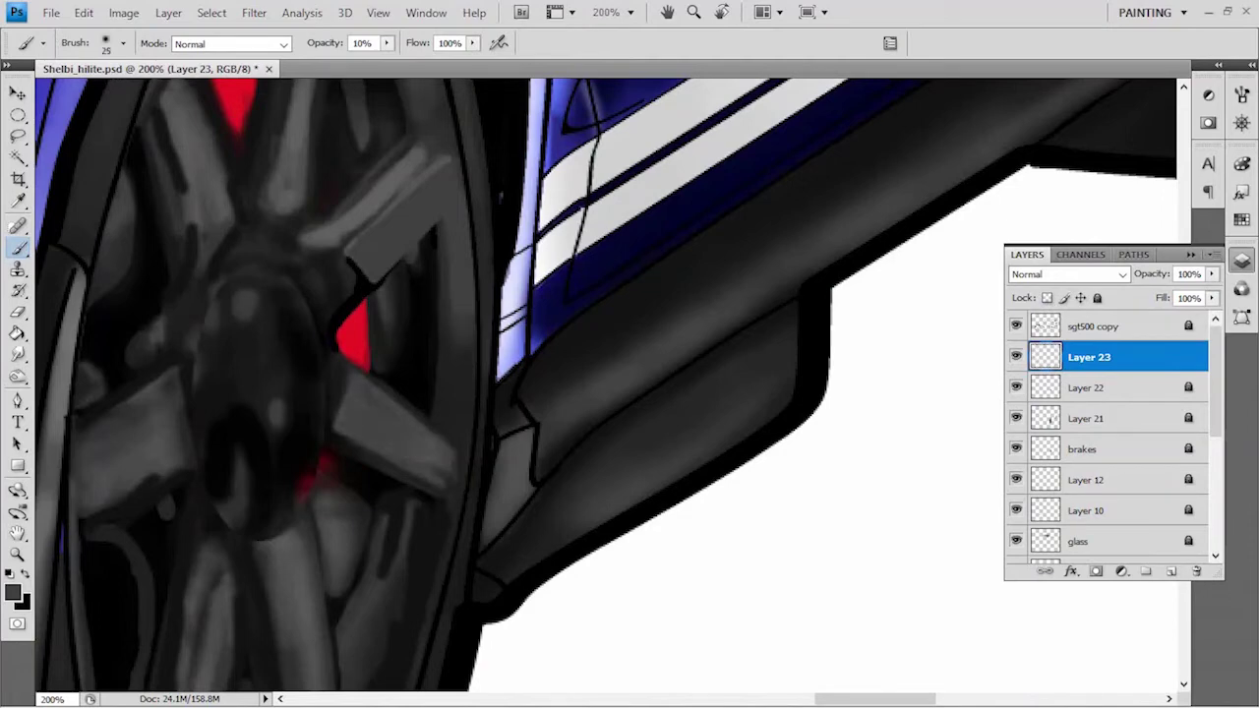
left_click_drag(462, 423, 405, 565)
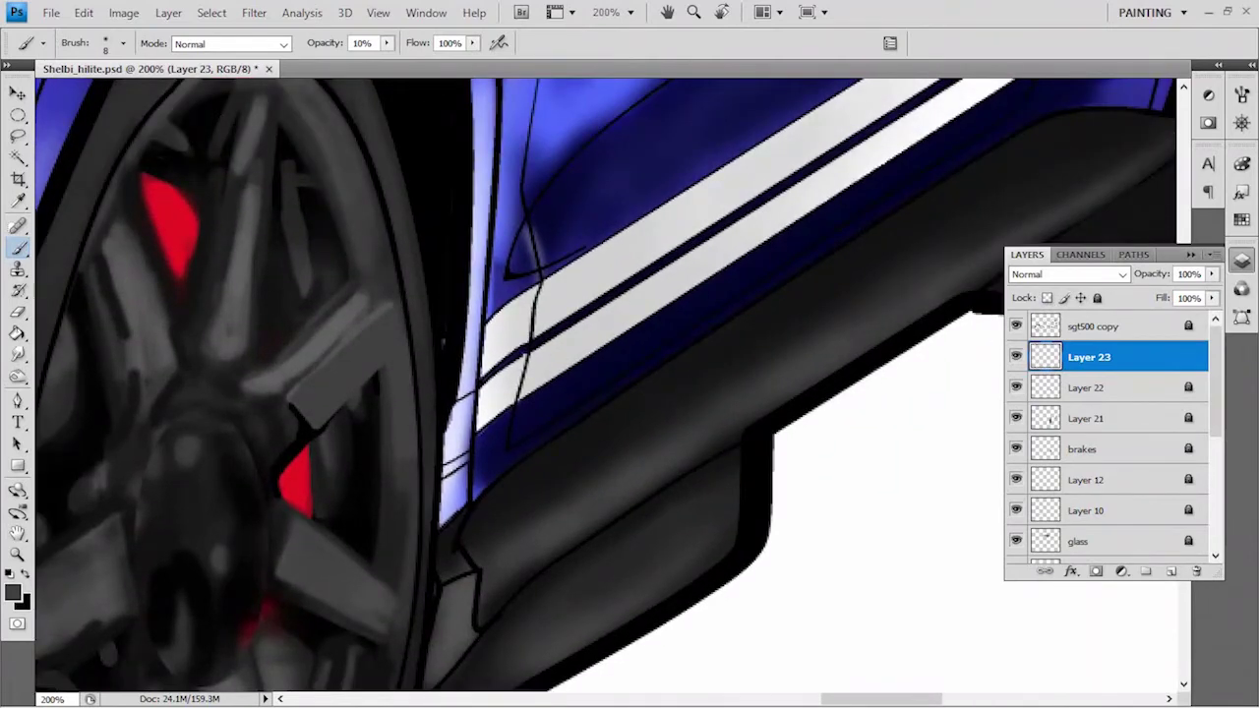
key("8")
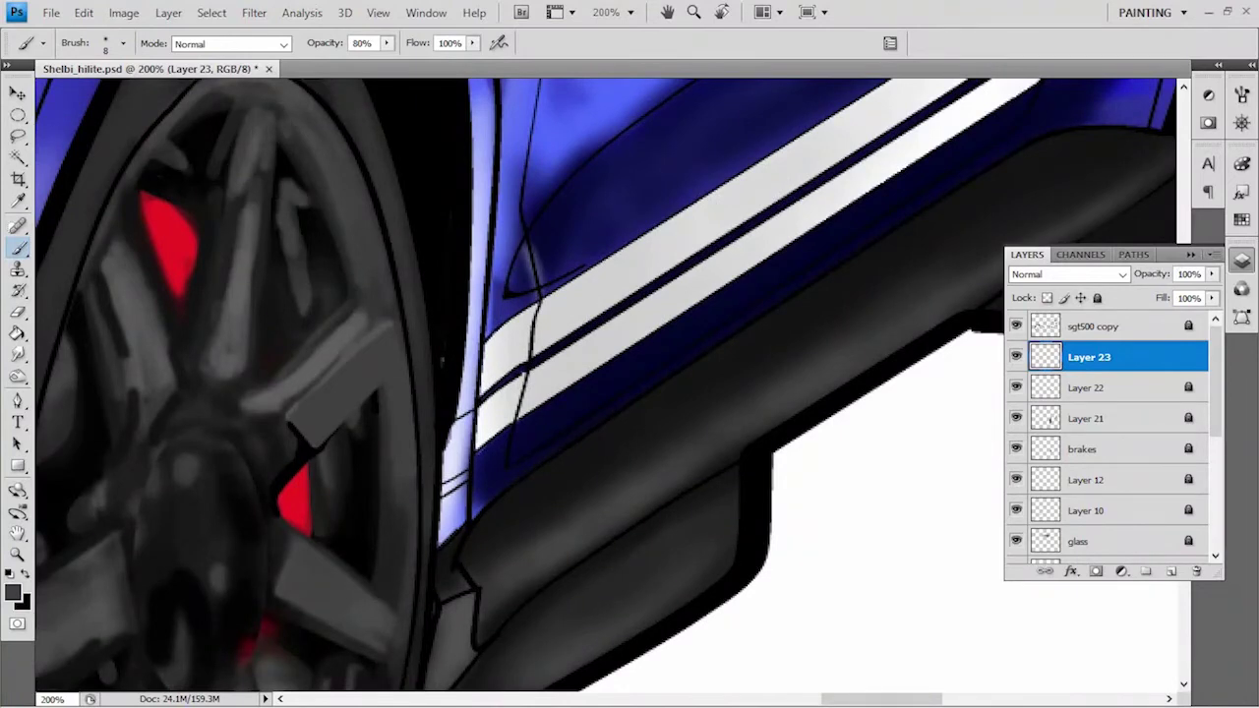
left_click_drag(268, 148, 240, 407)
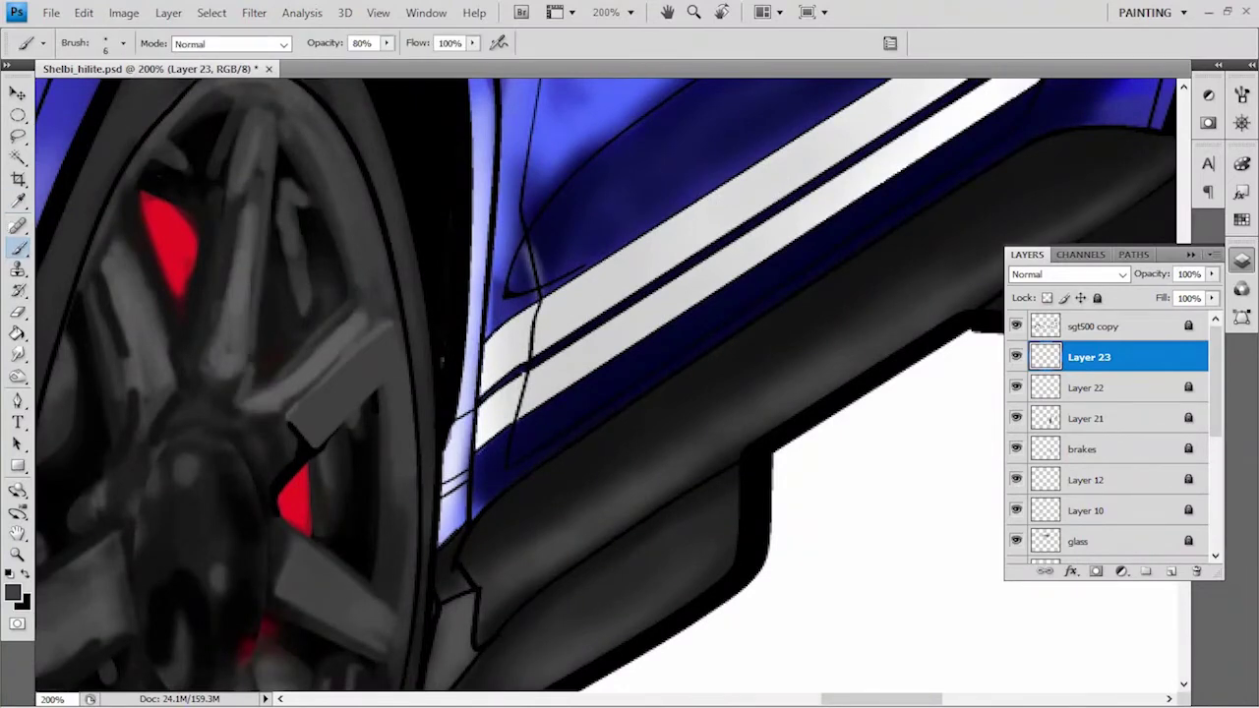
mouse_move(122, 210)
left_mouse_down()
mouse_move(177, 350)
mouse_move(170, 362)
left_mouse_up()
left_click_drag(104, 295, 92, 336)
Lighten the bottom inner rim and add full-opacity light strokes on the wheel spokes.
left_click_drag(591, 551, 602, 267)
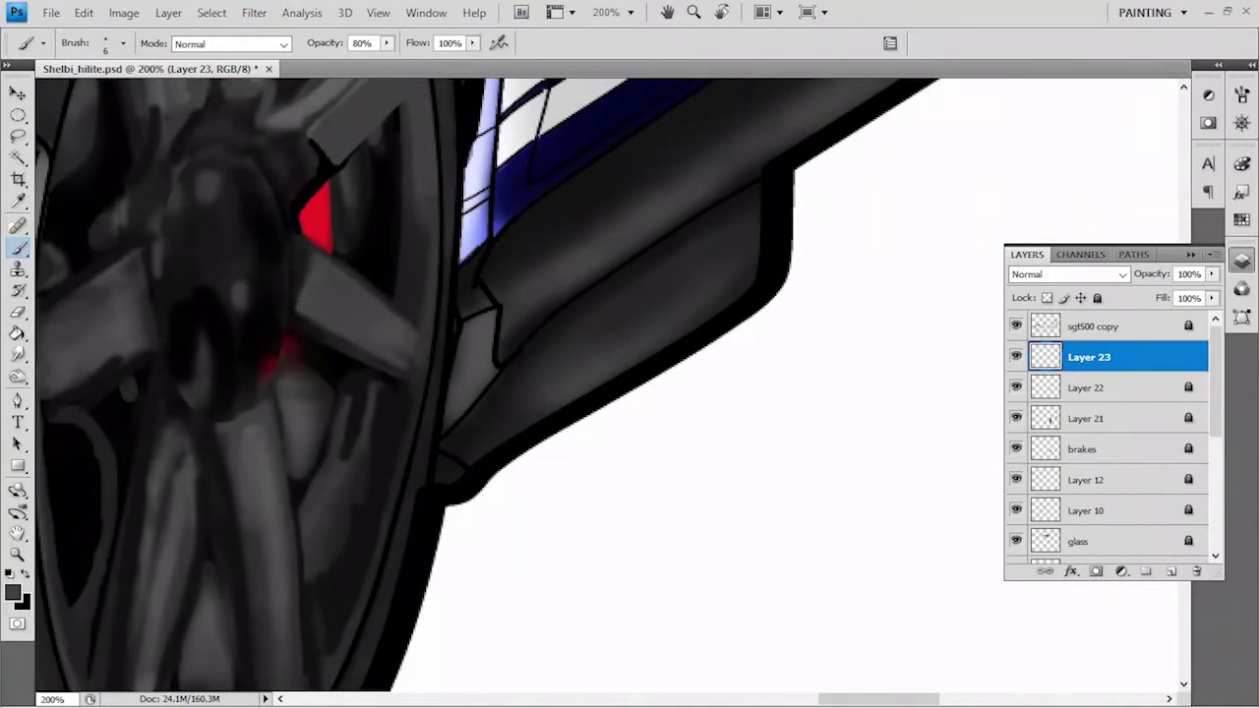
left_click_drag(590, 492, 612, 278)
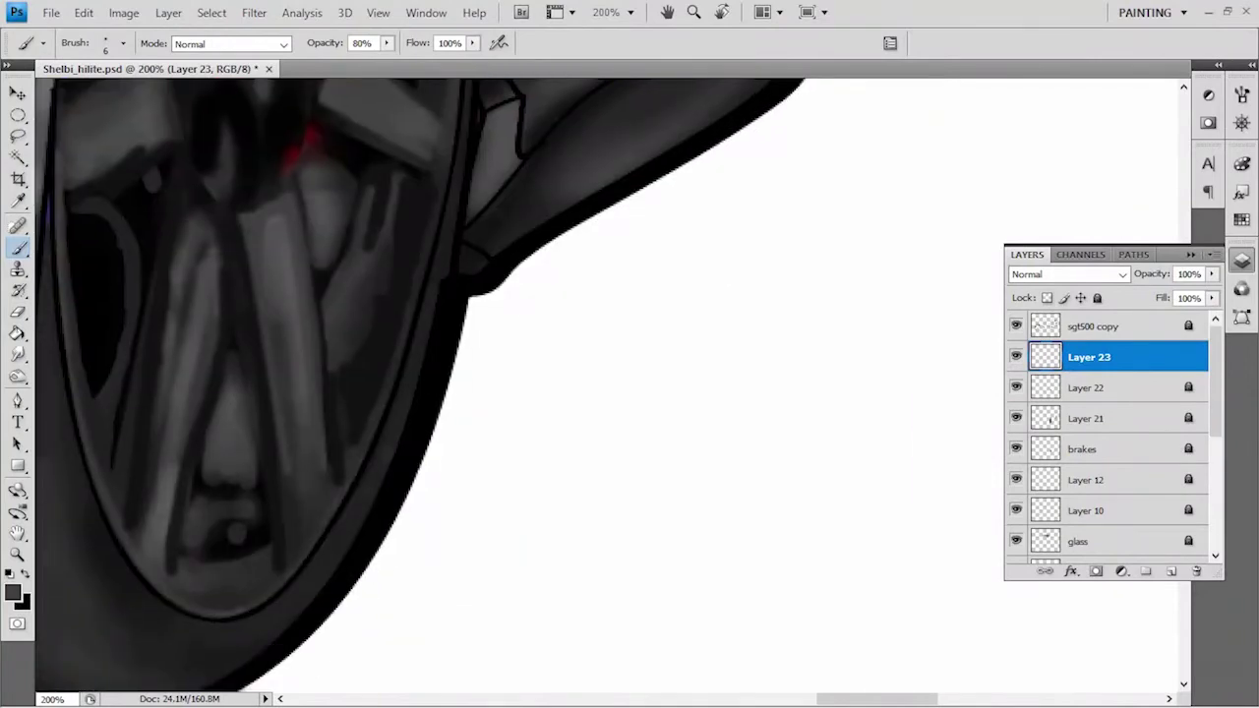
left_click_drag(259, 575, 187, 571)
left_click_drag(366, 210, 350, 265)
key("0")
left_click_drag(398, 193, 336, 337)
left_click_drag(384, 252, 340, 344)
mouse_move(407, 223)
left_mouse_down()
mouse_move(377, 315)
mouse_move(411, 295)
left_mouse_up()
Add faint 10% and 60% highlights on the spokes, lower wheel spokes and lower rim.
key("1")
left_click_drag(417, 183, 405, 230)
left_click_drag(382, 317, 362, 356)
left_click_drag(439, 191, 423, 240)
left_click_drag(415, 299, 403, 330)
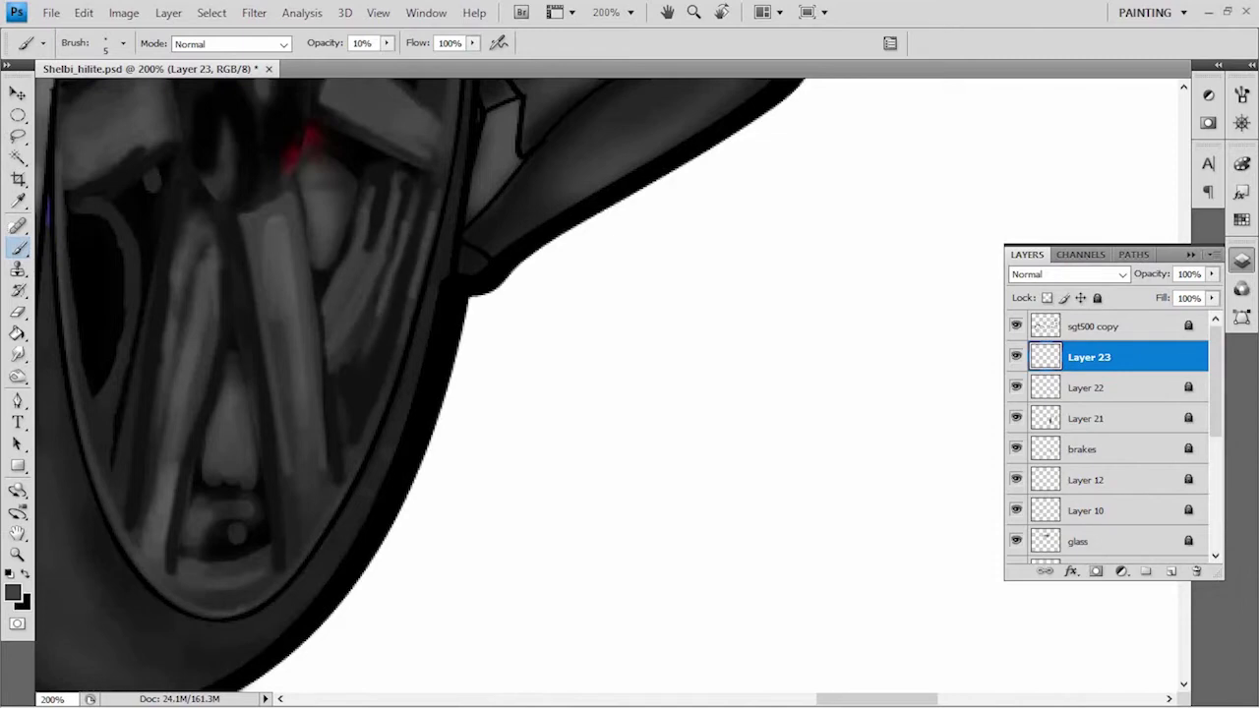
left_click_drag(336, 492, 382, 395)
key("6")
mouse_move(297, 475)
left_mouse_down()
mouse_move(286, 509)
mouse_move(301, 529)
mouse_move(305, 504)
left_mouse_up()
left_click_drag(266, 547, 285, 582)
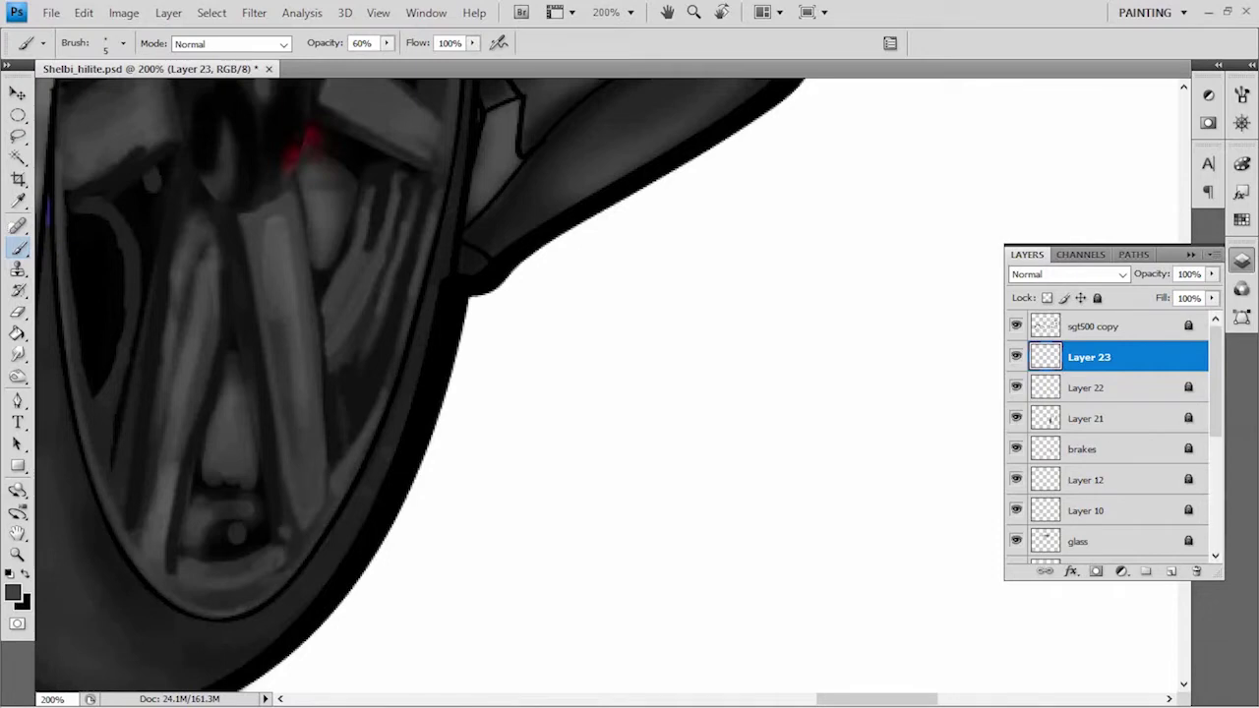
left_click_drag(193, 602, 226, 610)
left_click_drag(244, 604, 285, 577)
With a slightly larger brush, highlight the left and upper-left spokes.
key("bracketright")
key("bracketright")
key("bracketright")
mouse_move(213, 236)
left_mouse_down()
mouse_move(222, 295)
mouse_move(185, 482)
left_mouse_up()
left_click_drag(183, 187, 165, 320)
left_click_drag(154, 429, 133, 531)
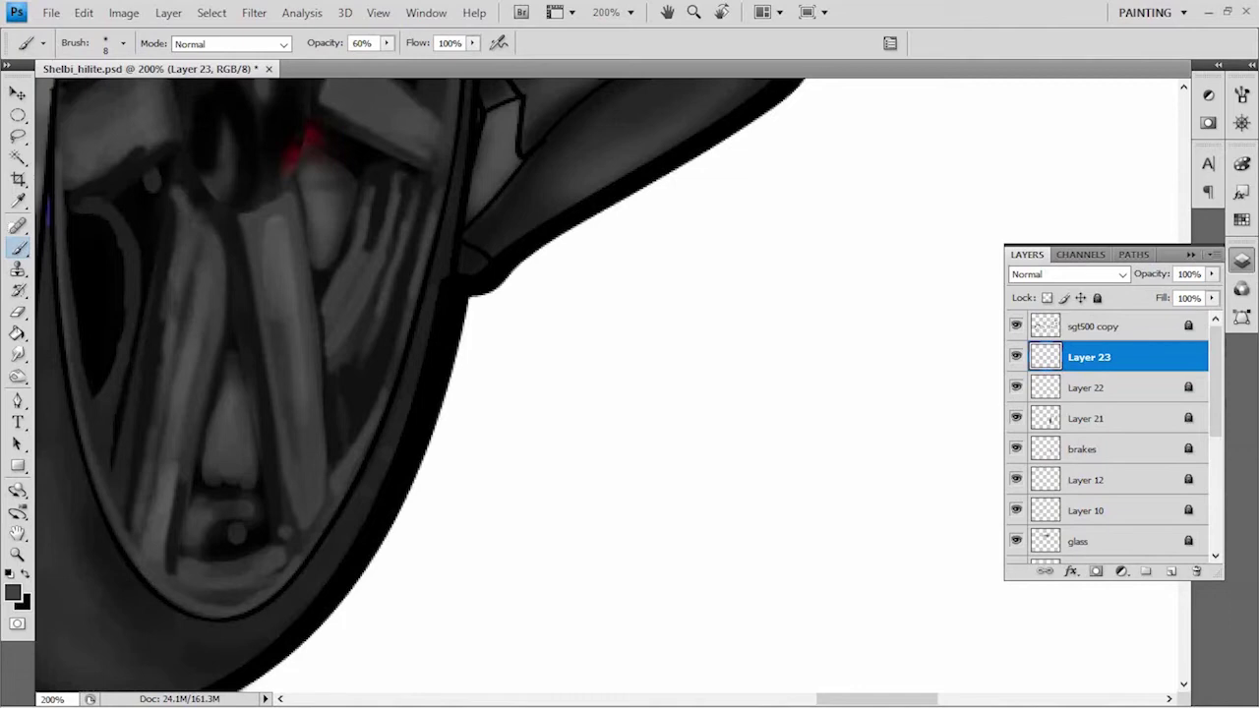
left_click_drag(393, 344, 408, 393)
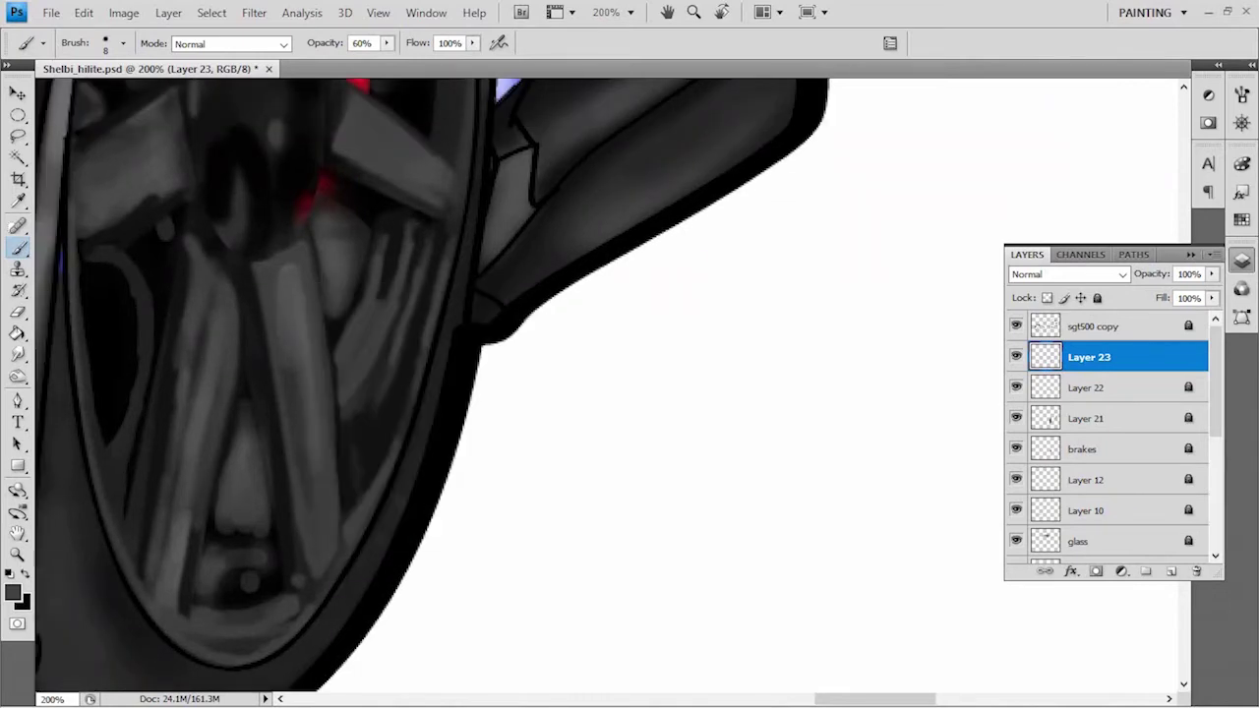
left_click_drag(183, 204, 81, 244)
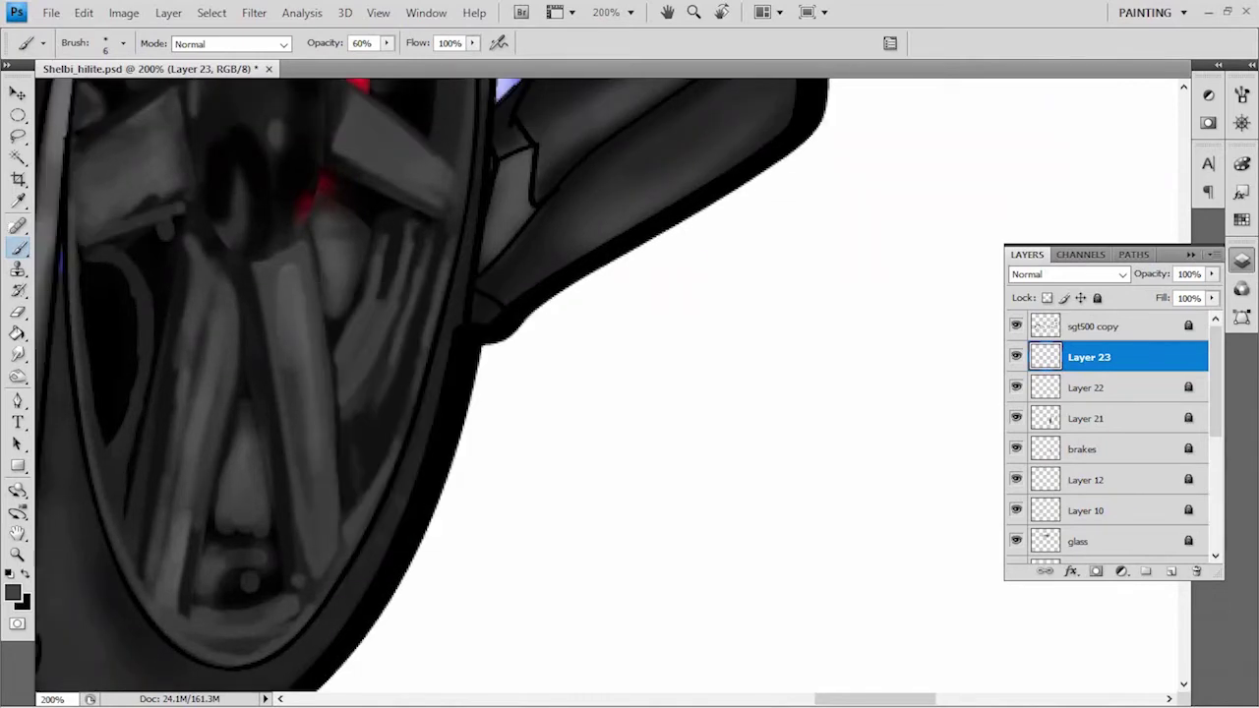
left_click_drag(393, 246, 453, 522)
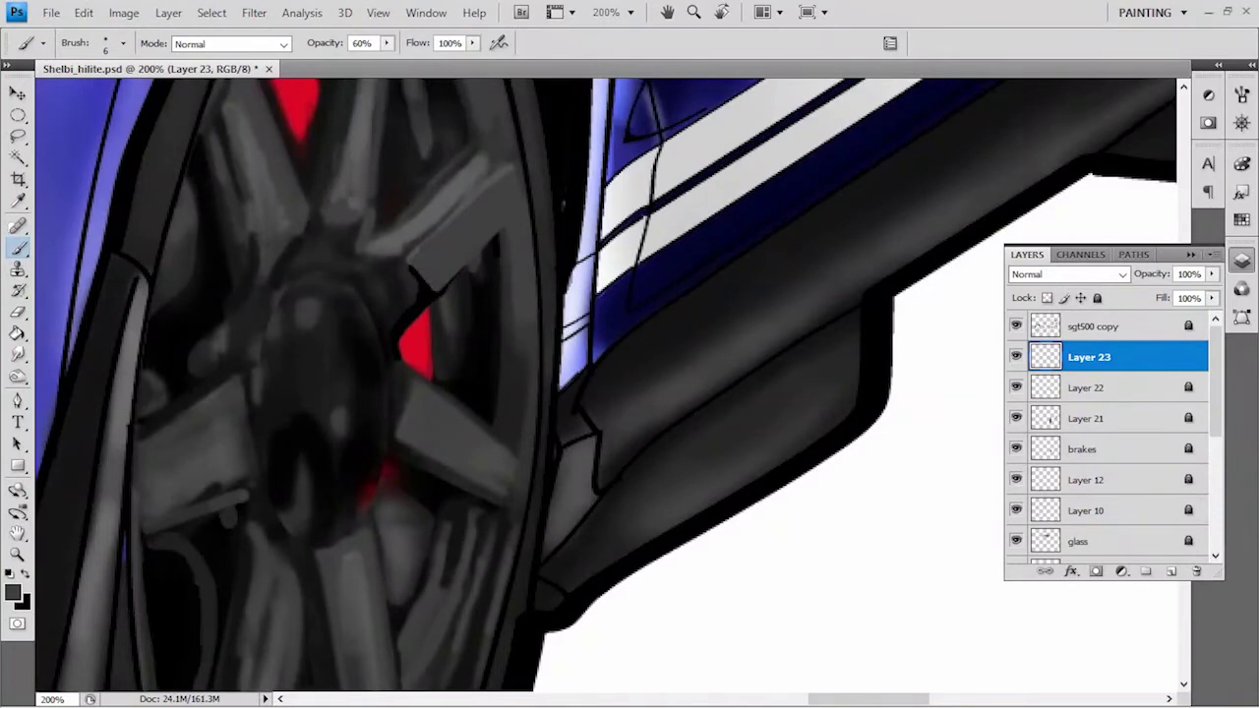
key("ctrl+minus")
key("ctrl+minus")
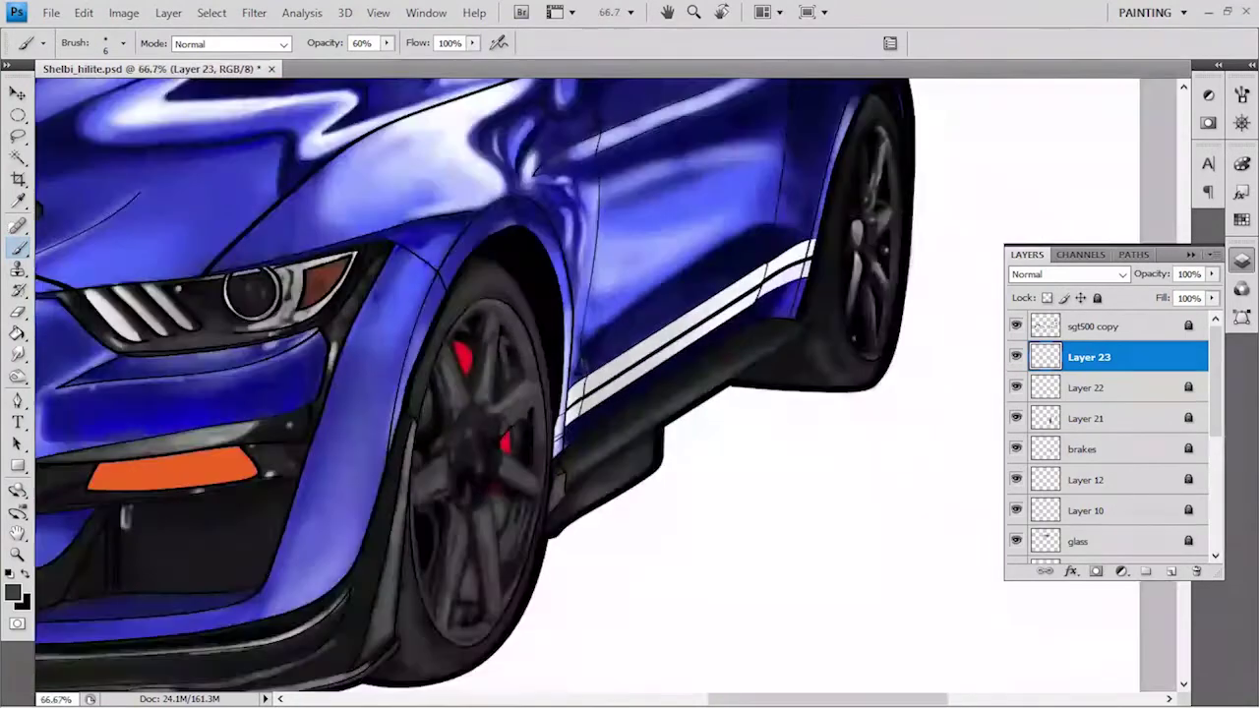
Merge Layer 23 down through the brakes layer into a single Layer 23.
key("alt+bracketleft")
key("alt+bracketleft")
key("alt+bracketleft")
key("shift+alt+bracketright")
key("shift+alt+bracketright")
key("shift+alt+bracketright")
key("ctrl+e")
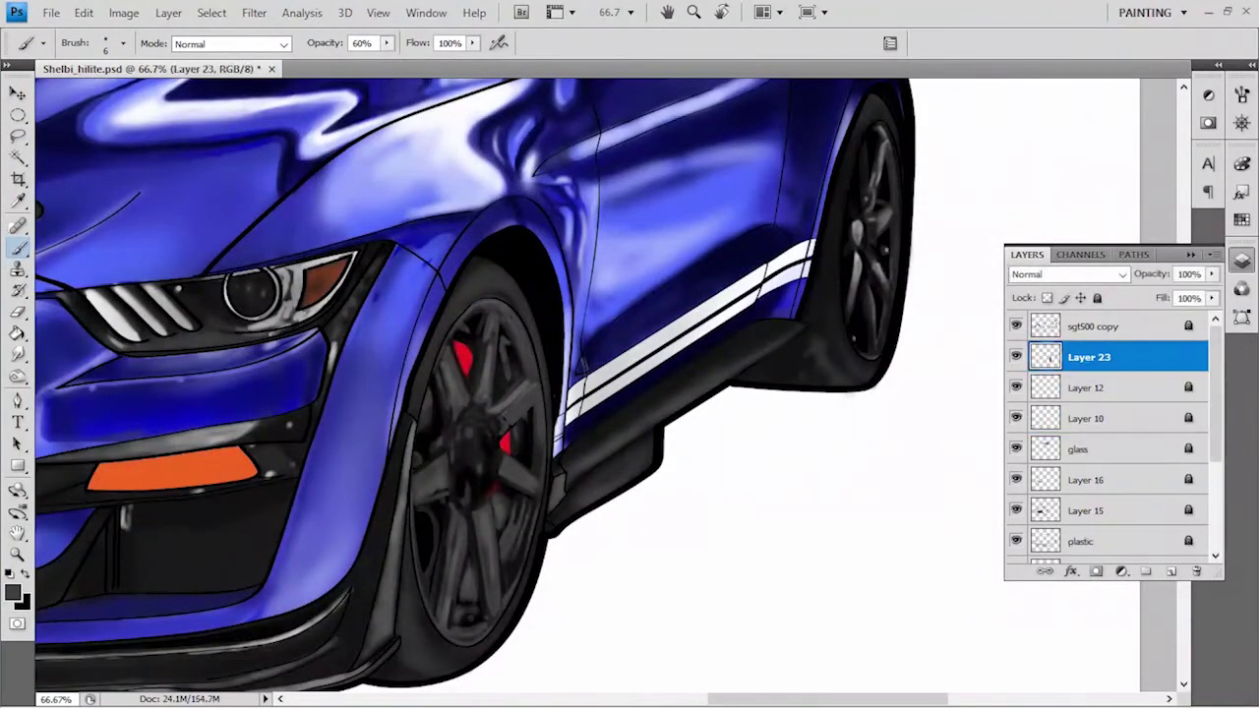
Paint a solid white glossy shine and spots on the front wheel hub at full opacity.
key("x")
key("0")
left_click(523, 479, "ctrl")
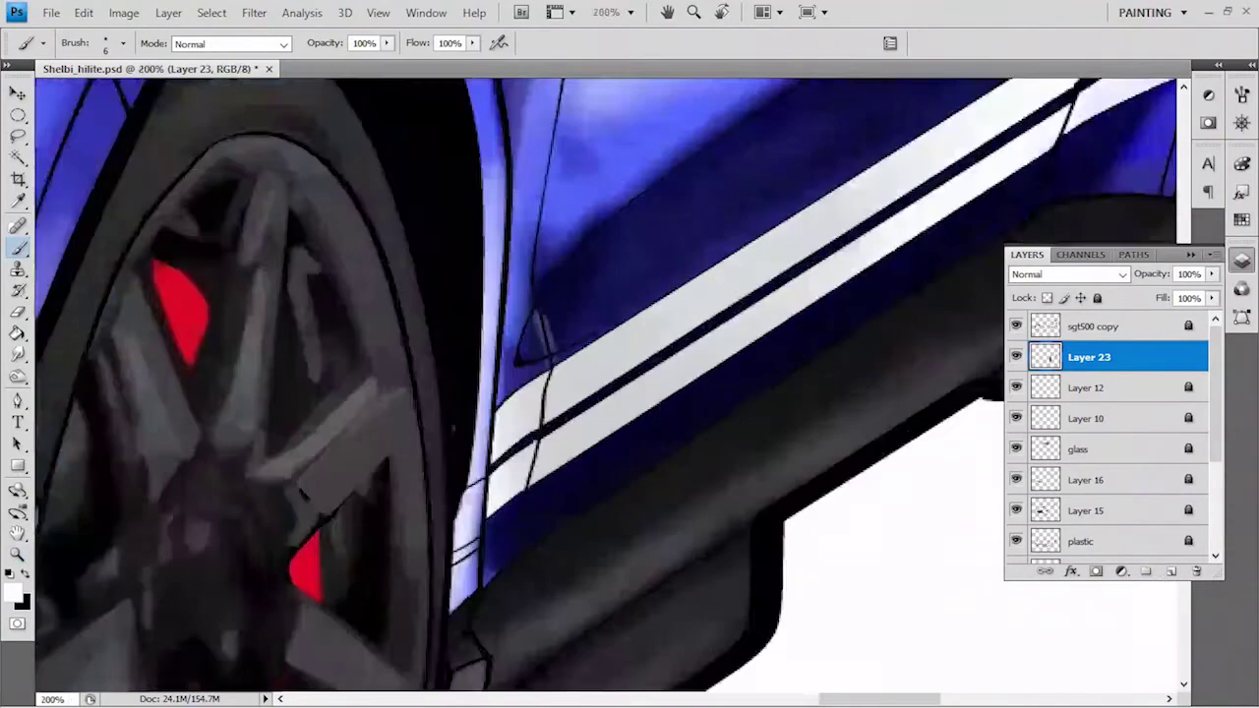
mouse_move(327, 517)
left_mouse_down()
mouse_move(399, 541)
mouse_move(330, 521)
left_mouse_up()
left_click_drag(358, 470, 417, 440)
key("bracketright")
key("bracketright")
mouse_move(327, 541)
left_mouse_down()
mouse_move(344, 562)
mouse_move(334, 575)
mouse_move(356, 531)
mouse_move(366, 555)
left_mouse_up()
left_click_drag(378, 545, 350, 566)
left_click_drag(346, 499, 398, 532)
left_click_drag(398, 496, 374, 568)
key("bracketleft")
key("bracketleft")
mouse_move(401, 325)
left_mouse_down()
mouse_move(401, 346)
mouse_move(356, 357)
mouse_move(366, 335)
left_mouse_up()
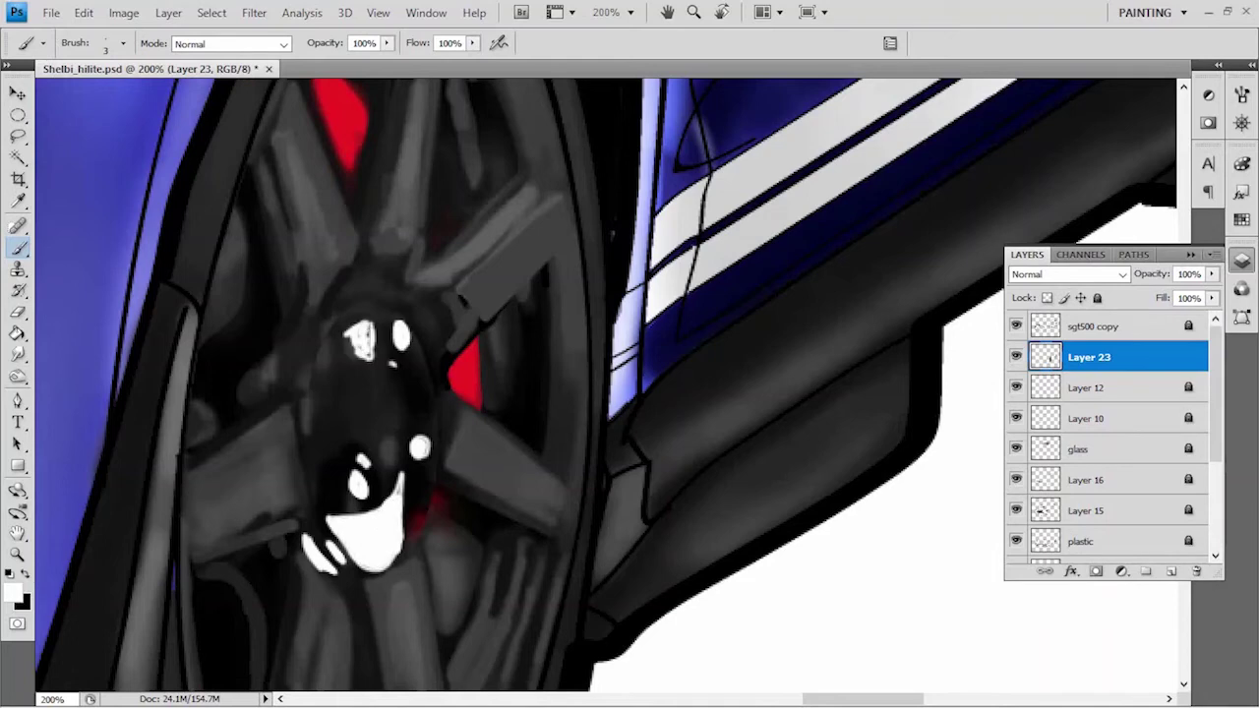
left_click_drag(387, 464, 398, 494)
Add faint 10% white highlights across the upper-left spokes.
scroll(607, 385, "up", 3)
key("1")
mouse_move(280, 227)
left_mouse_down()
mouse_move(300, 344)
mouse_move(334, 405)
left_mouse_up()
left_click_drag(324, 349, 340, 408)
key("bracketright")
key("bracketright")
key("bracketright")
mouse_move(276, 234)
left_mouse_down()
mouse_move(310, 359)
mouse_move(324, 345)
left_mouse_up()
left_click_drag(291, 275, 339, 378)
mouse_move(305, 295)
left_mouse_down()
mouse_move(329, 354)
mouse_move(404, 364)
left_mouse_up()
key("bracketleft")
Add thin highlights on the upper spoke and rim, plus brighter 60% spoke highlights.
left_click_drag(388, 316, 406, 360)
key("bracketleft")
left_click_drag(419, 138, 394, 308)
left_click_drag(408, 79, 396, 255)
left_click_drag(439, 297, 460, 319)
key("bracketright")
key("bracketright")
key("bracketright")
key("6")
mouse_move(409, 522)
left_mouse_down()
mouse_move(529, 415)
mouse_move(434, 519)
mouse_move(531, 438)
mouse_move(447, 586)
left_mouse_up()
key("4")
key("bracketright")
key("1")
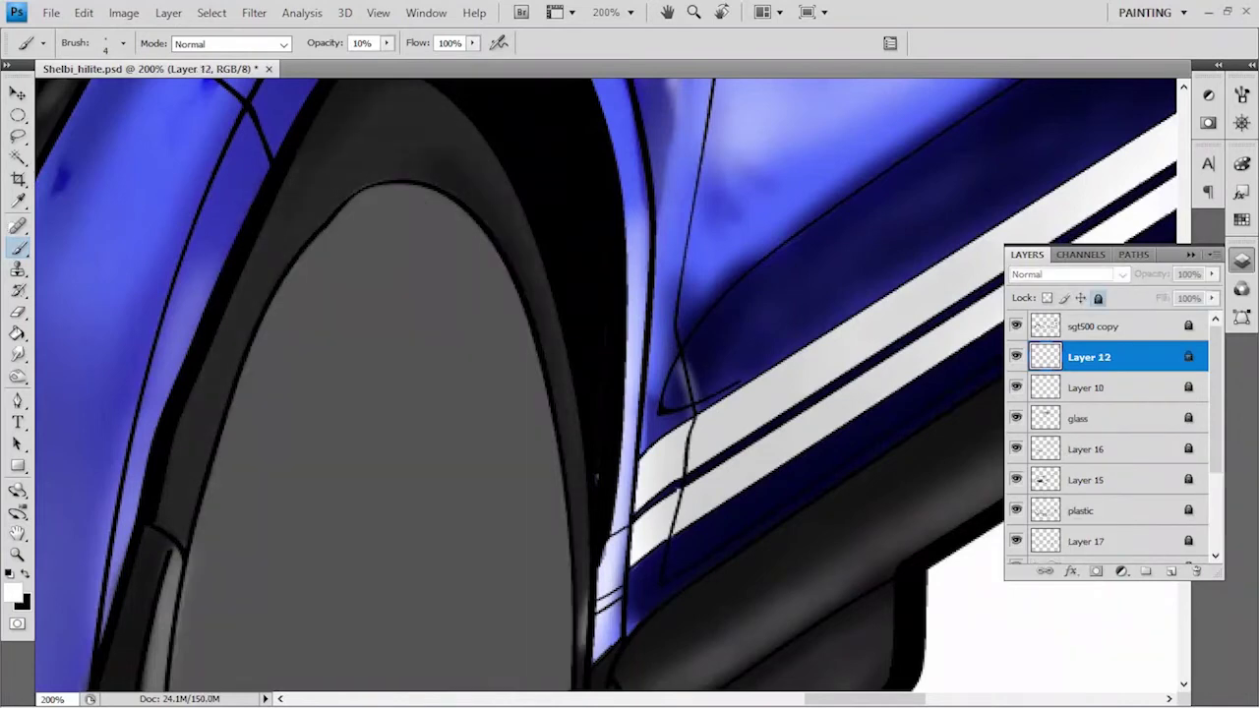
Paint soft highlights and thin light streaks along the wheel rim.
scroll(607, 385, "down", 3)
mouse_move(519, 379)
left_mouse_down()
mouse_move(527, 531)
mouse_move(541, 415)
left_mouse_up()
mouse_move(474, 531)
left_mouse_down()
mouse_move(472, 439)
mouse_move(486, 435)
mouse_move(487, 492)
mouse_move(510, 543)
left_mouse_up()
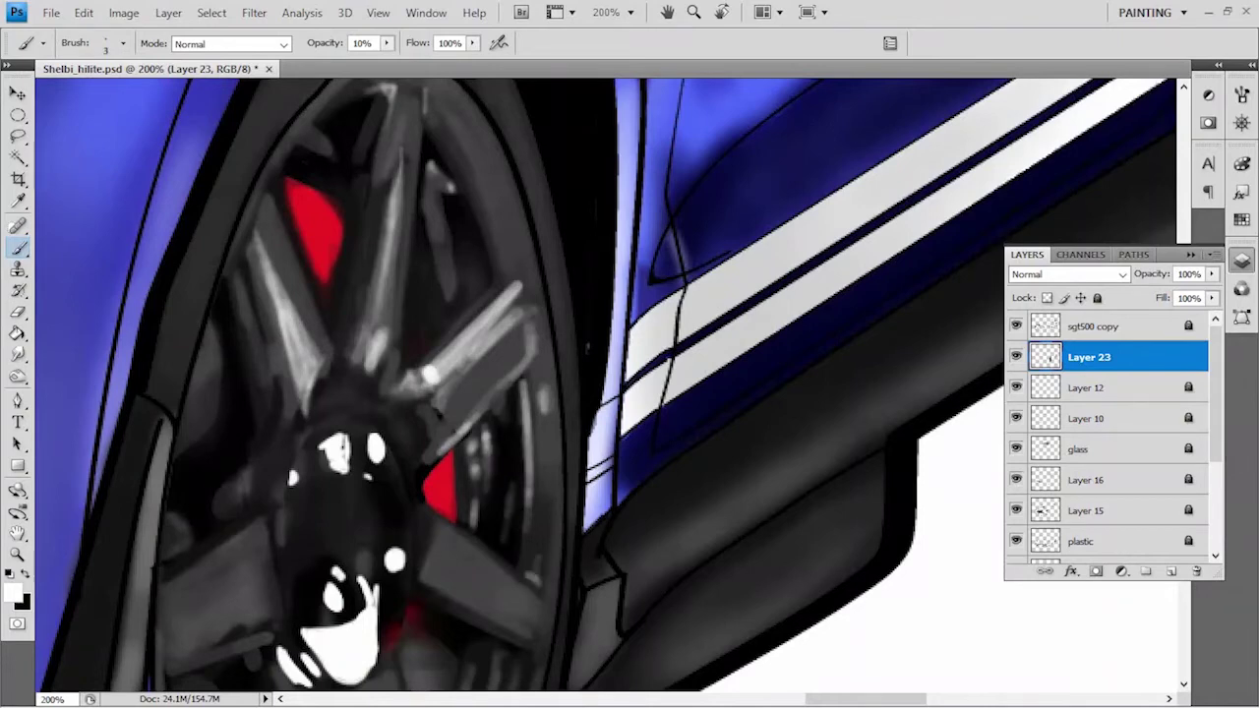
scroll(533, 492, "down", 5)
scroll(529, 452, "down", 1)
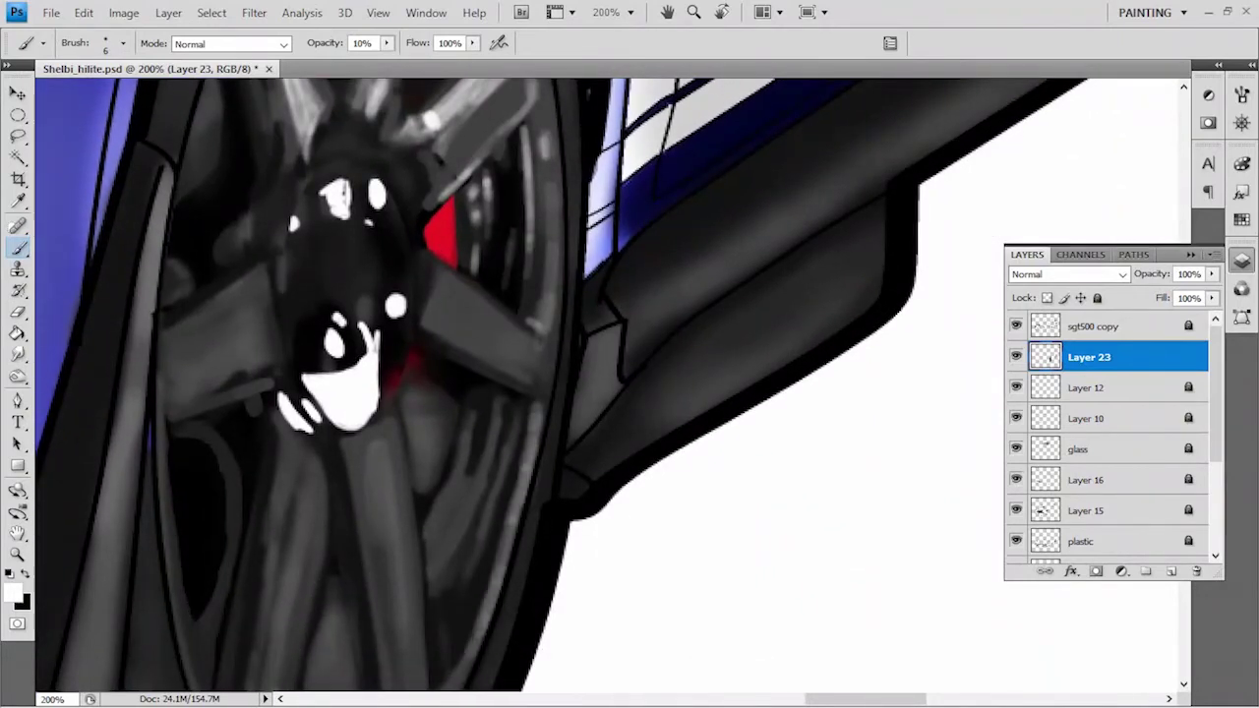
mouse_move(474, 450)
left_mouse_down()
mouse_move(466, 398)
mouse_move(486, 401)
left_mouse_up()
key("bracketleft")
key("bracketleft")
key("bracketleft")
left_click_drag(470, 492, 463, 404)
left_click_drag(454, 543, 463, 462)
left_click_drag(492, 567, 511, 413)
mouse_move(464, 622)
left_mouse_down()
mouse_move(492, 452)
mouse_move(452, 576)
left_mouse_up()
scroll(531, 393, "down", 3)
key("bracketright")
key("bracketright")
Streak light highlights down the lower spokes, lower-left spoke and inner left rim.
left_click_drag(335, 531, 330, 300)
left_click_drag(339, 473, 330, 305)
mouse_move(350, 543)
left_mouse_down()
mouse_move(344, 364)
mouse_move(323, 283)
left_mouse_up()
left_click_drag(269, 496, 265, 431)
mouse_move(266, 530)
left_mouse_down()
mouse_move(261, 431)
mouse_move(232, 318)
left_mouse_up()
left_click_drag(229, 502, 236, 382)
key("bracketleft")
left_click_drag(169, 503, 145, 563)
left_click_drag(104, 353, 153, 556)
left_click_drag(114, 429, 140, 521)
left_click_drag(234, 301, 222, 246)
left_click_drag(228, 338, 220, 273)
left_click_drag(251, 381, 242, 297)
left_click_drag(254, 425, 246, 340)
Add more highlights to the left spokes, then zoom out to see the whole car.
scroll(250, 425, "up", 1)
scroll(250, 425, "up", 2)
scroll(250, 425, "up", 6)
left_click_drag(193, 372, 89, 451)
left_click_drag(197, 417, 111, 461)
left_click_drag(205, 449, 106, 482)
mouse_move(181, 380)
left_mouse_down()
mouse_move(90, 444)
mouse_move(183, 416)
mouse_move(208, 429)
mouse_move(206, 458)
left_mouse_up()
key("bracketleft")
key("bracketleft")
key("bracketleft")
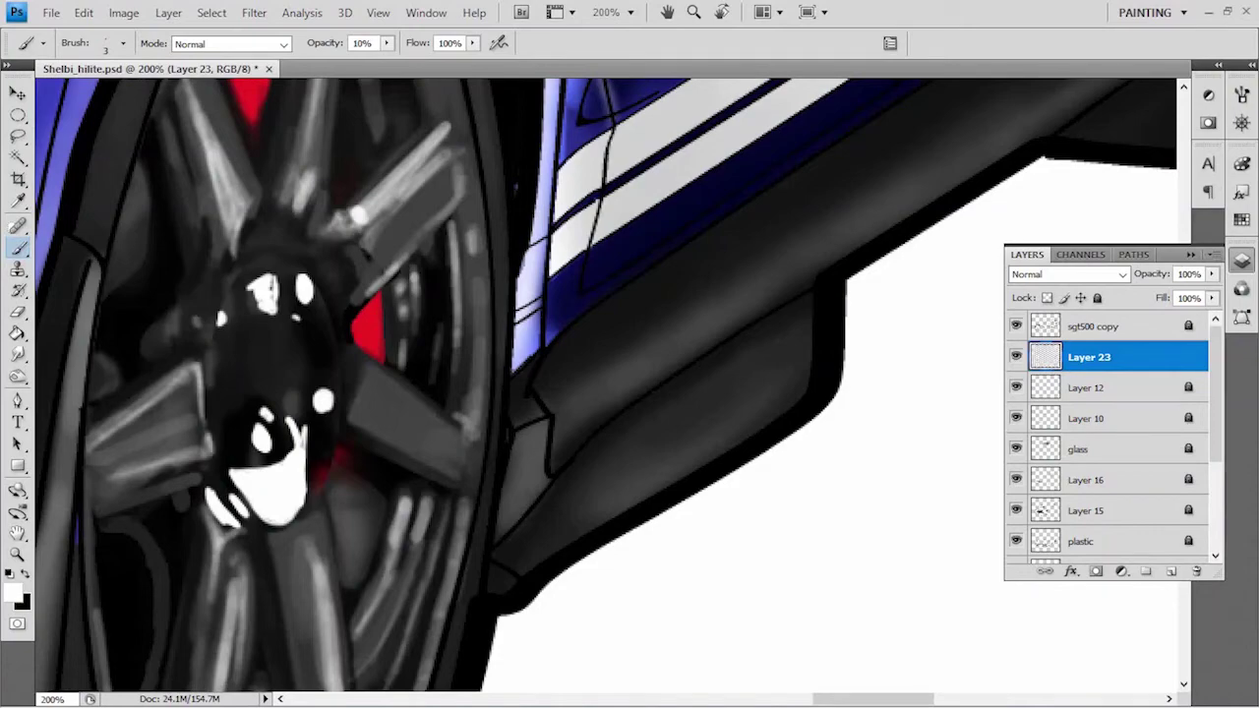
mouse_move(203, 362)
left_mouse_down()
mouse_move(88, 480)
mouse_move(177, 452)
mouse_move(98, 468)
left_mouse_up()
key("bracketright")
key("bracketright")
key("bracketright")
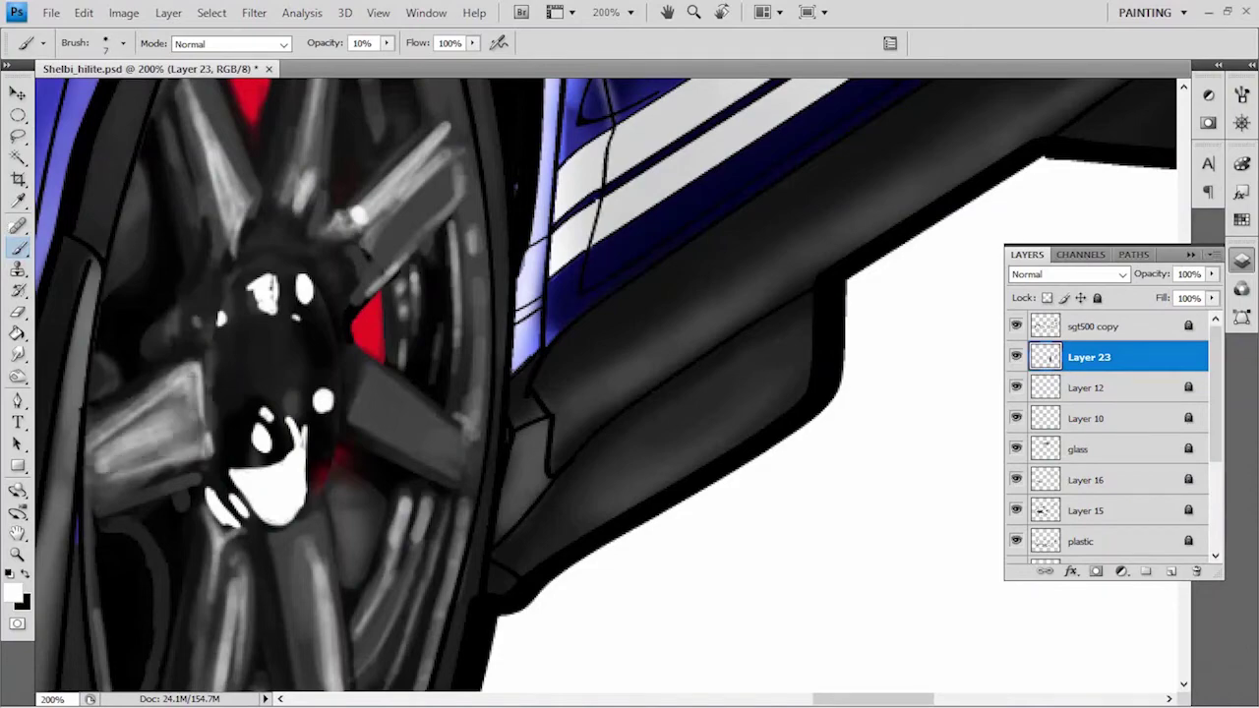
key("ctrl+minus")
key("ctrl+minus")
key("ctrl+minus")
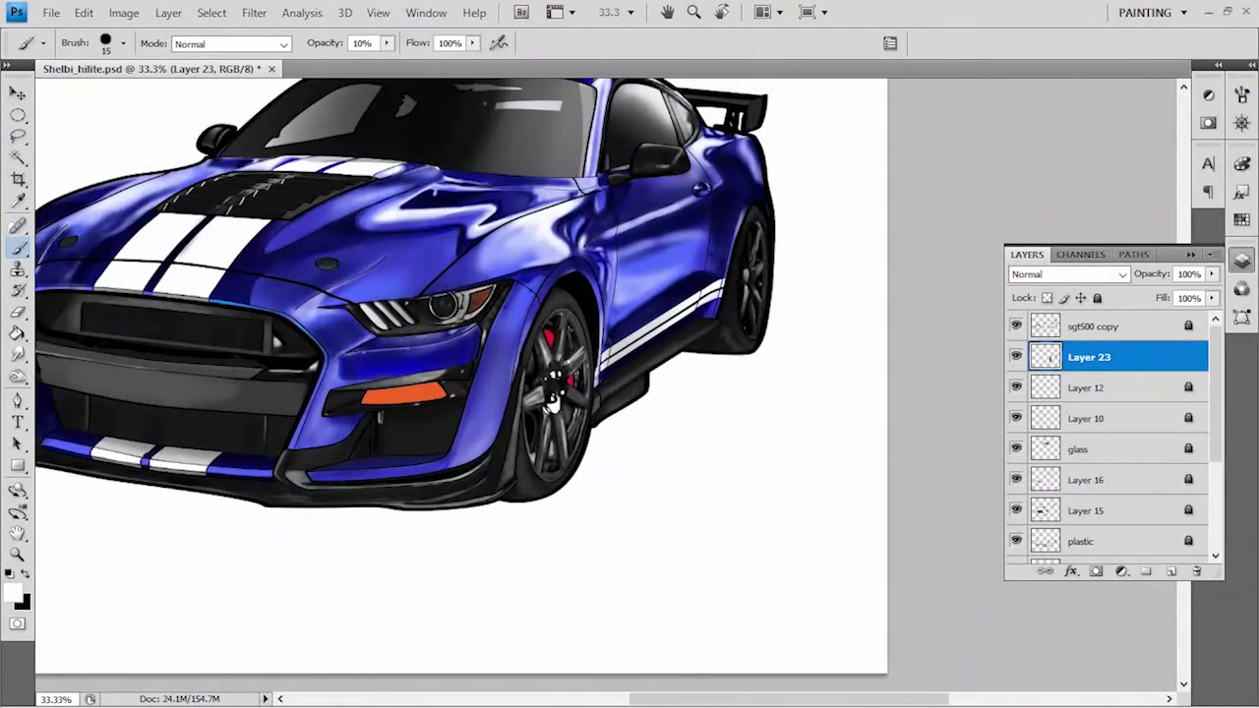
Faintly brighten the rear wheel's spokes with soft strokes and fit the car in view.
mouse_move(581, 390)
left_mouse_down()
mouse_move(565, 454)
mouse_move(543, 478)
left_mouse_up()
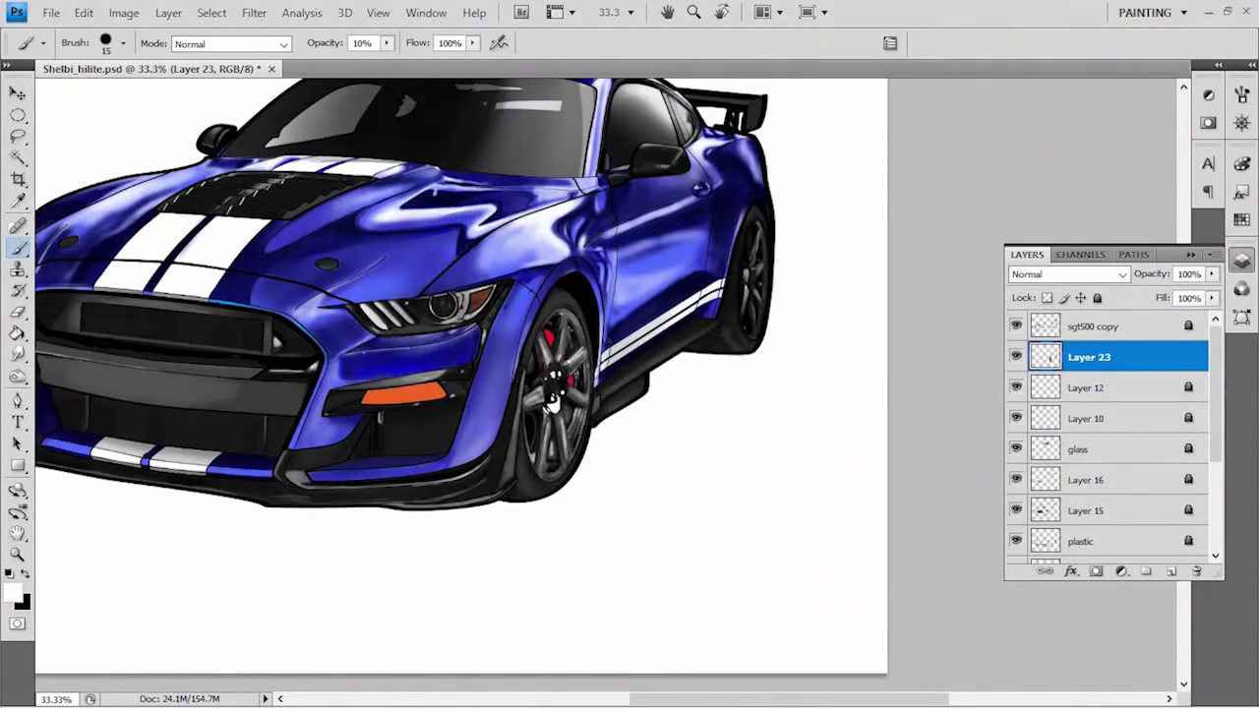
key("bracketleft")
left_click_drag(547, 407, 545, 465)
key("ctrl+minus")
key("ctrl+plus")
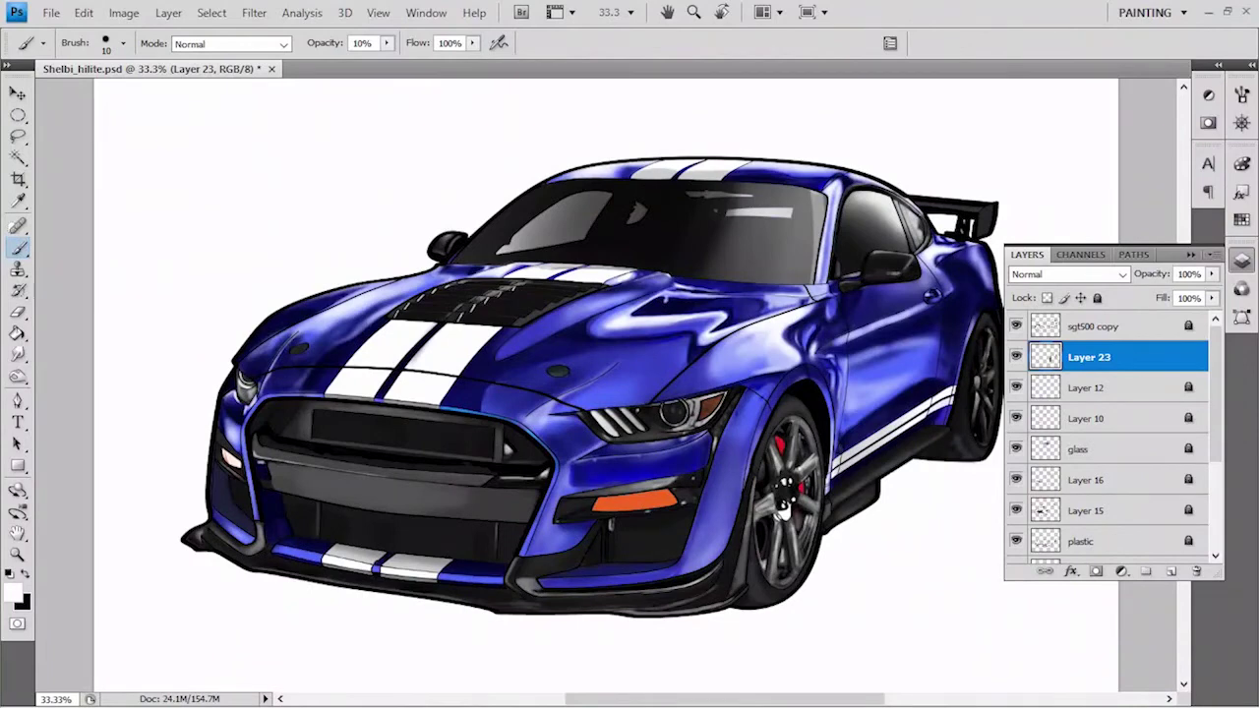
Hide the Layers panel and save the painting with Ctrl+S.
key("F7")
key("ctrl+s")
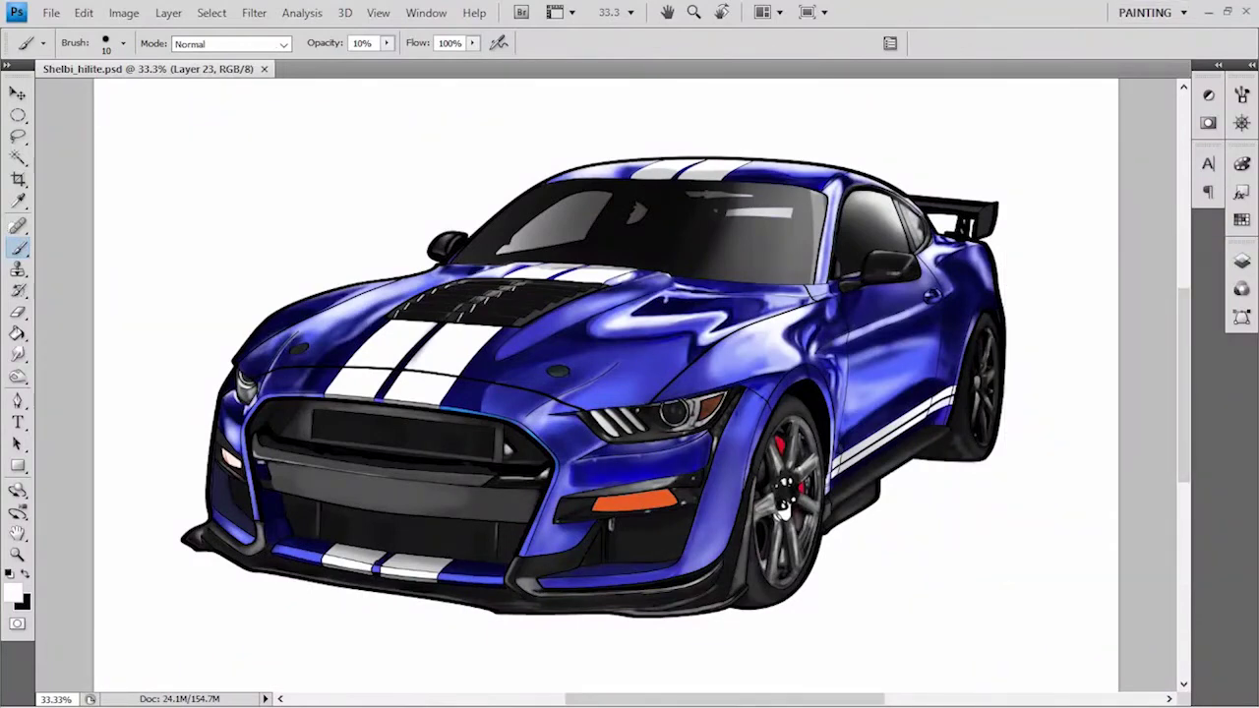
scroll(575, 546, "up", 1)
scroll(576, 546, "up", 2)
Add a new empty Layer 24, then return to Layer 23.
key("F7")
key("ctrl+shift+alt+n")
left_click(1089, 357)
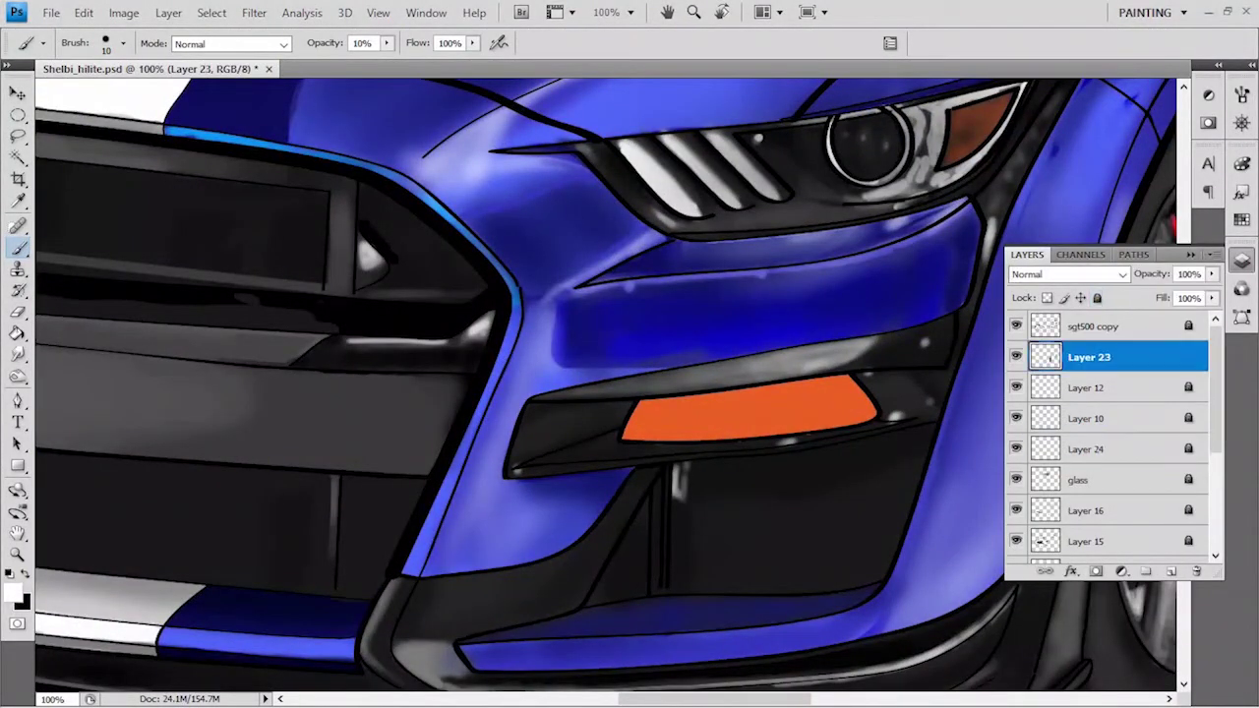
Set the brush to size 8 and select the orange light's shape from the sgt500 copy layer.
key("bracketleft")
key("bracketleft")
right_click(626, 444)
left_click_drag(695, 550, 646, 549)
key("Return")
left_click(1092, 325)
key("w")
left_click(748, 413)
left_click(1089, 357)
key("b")
Paint soft white highlights and dark reflection marks inside the orange light on Layer 23.
mouse_move(703, 395)
left_mouse_down()
mouse_move(704, 439)
mouse_move(767, 435)
left_mouse_up()
left_click_drag(649, 398, 718, 438)
key("bracketright")
key("bracketright")
key("bracketright")
left_click_drag(768, 385, 768, 437)
mouse_move(637, 400)
left_mouse_down()
mouse_move(637, 439)
mouse_move(708, 437)
left_mouse_up()
left_click_drag(630, 423, 865, 393)
left_click_drag(679, 433, 866, 389)
mouse_move(629, 433)
left_mouse_down()
mouse_move(871, 393)
mouse_move(826, 418)
mouse_move(732, 404)
left_mouse_up()
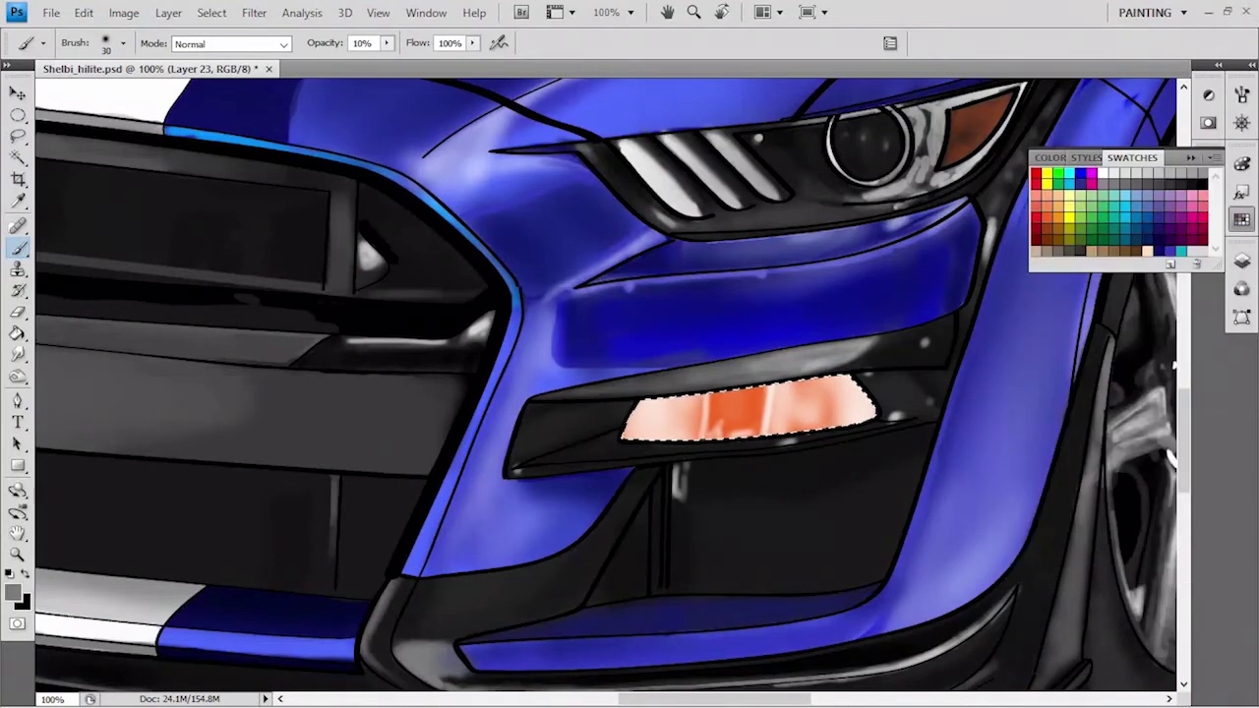
mouse_move(826, 405)
left_mouse_down()
mouse_move(832, 380)
mouse_move(820, 379)
left_mouse_up()
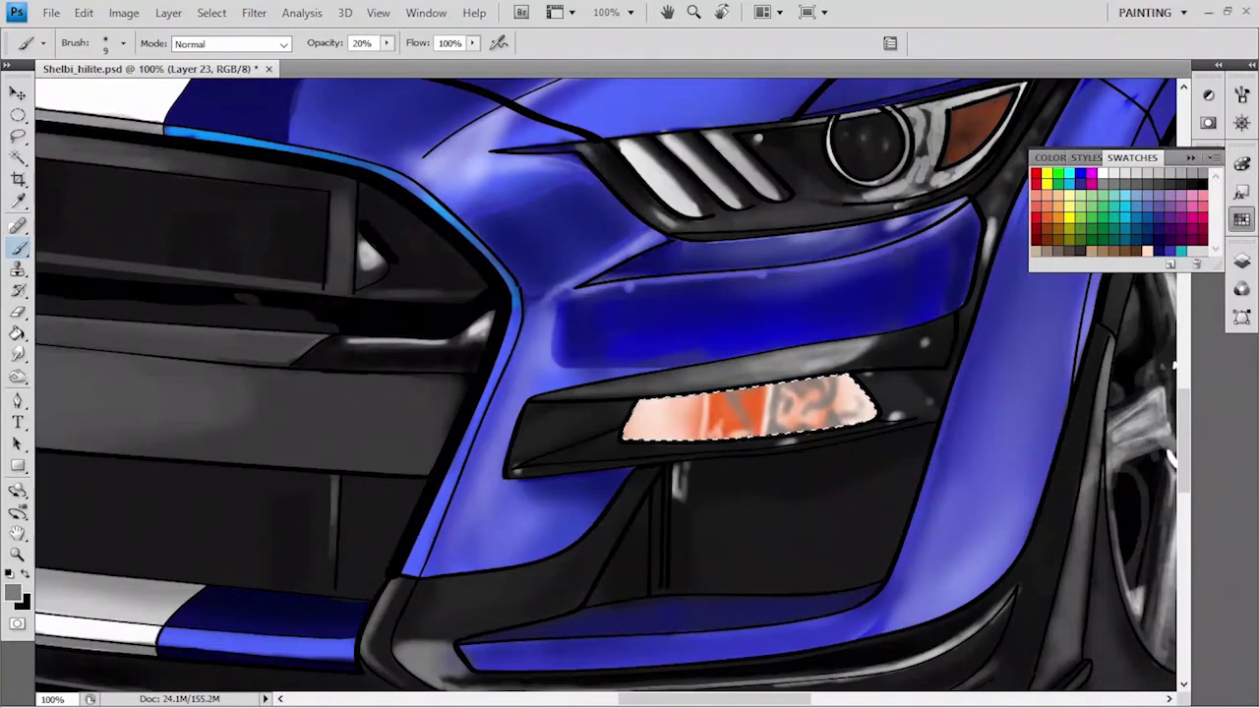
left_click_drag(693, 408, 659, 423)
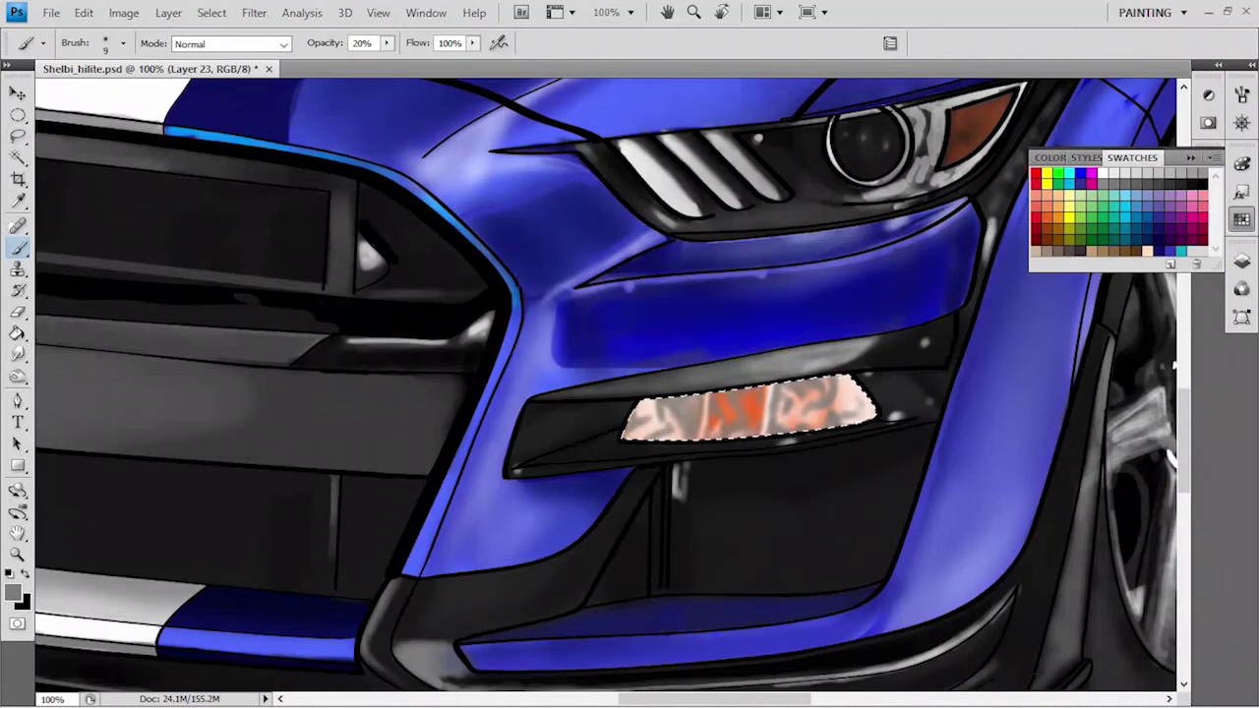
Paint black and dark grey strokes, then select the sgt500 copy layer and reset colours.
key("x")
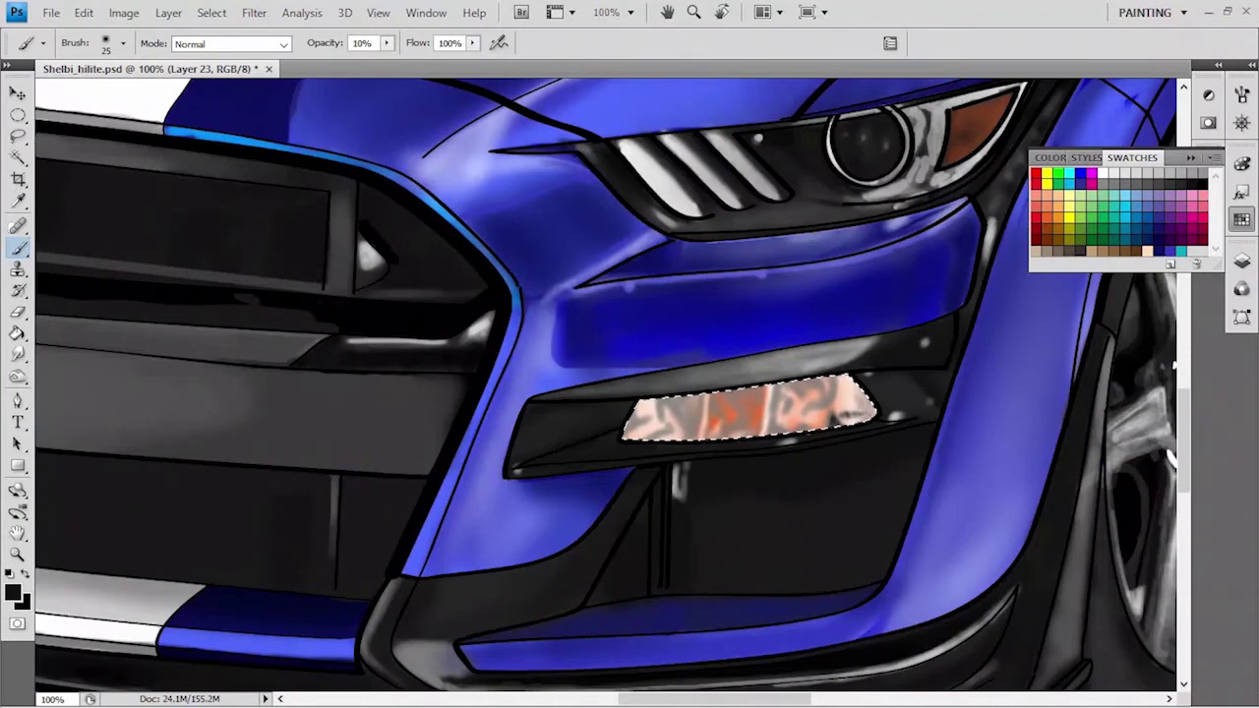
key("bracketleft")
key("bracketleft")
key("bracketleft")
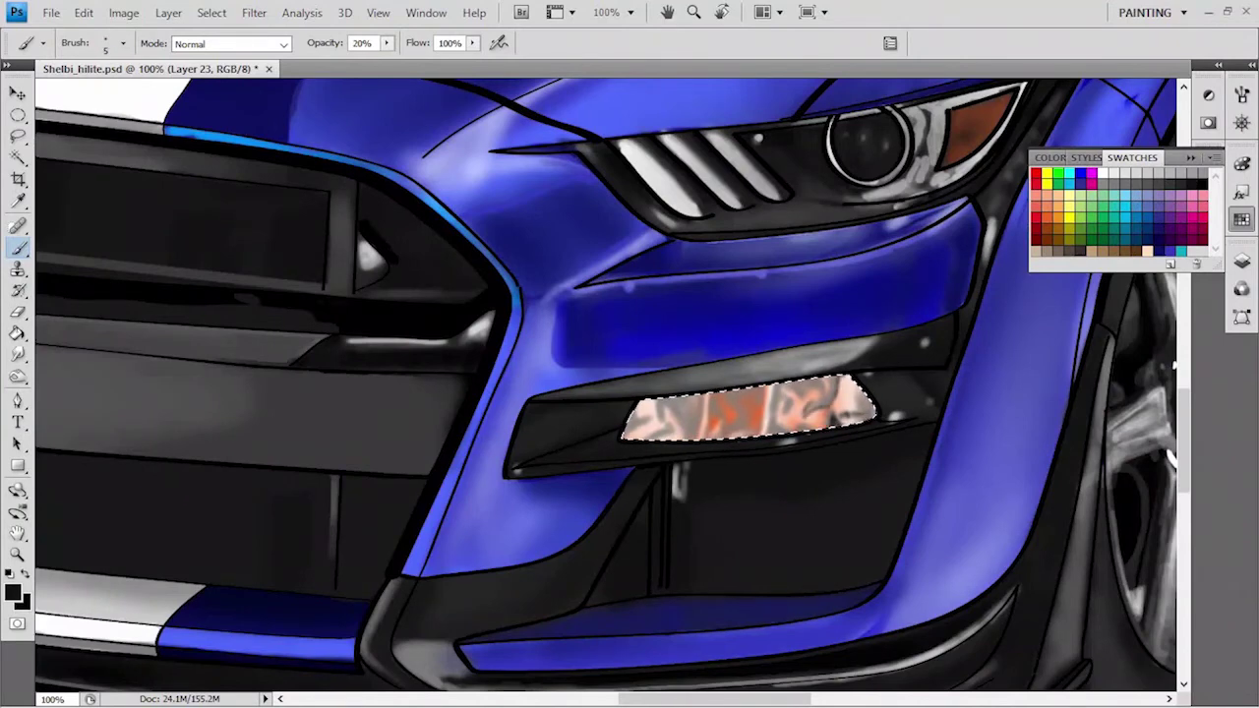
key("bracketright")
key("bracketright")
key("bracketright")
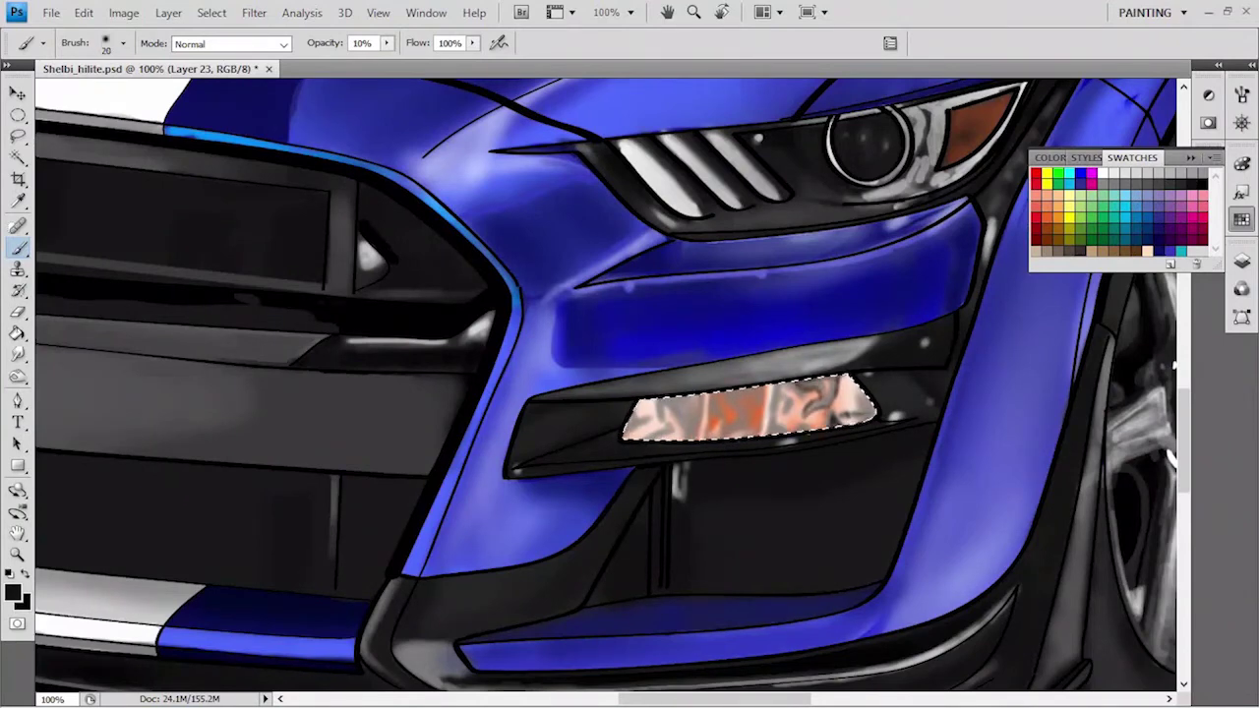
key("bracketleft")
key("bracketleft")
key("bracketleft")
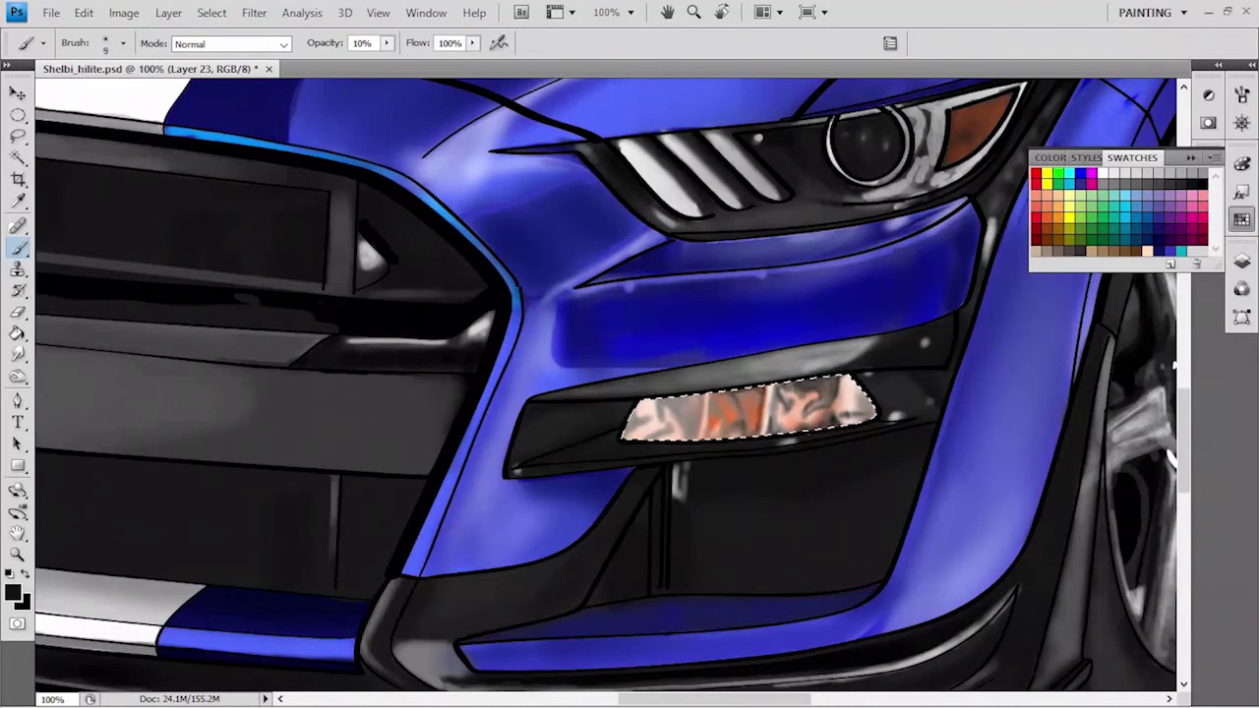
key("bracketright")
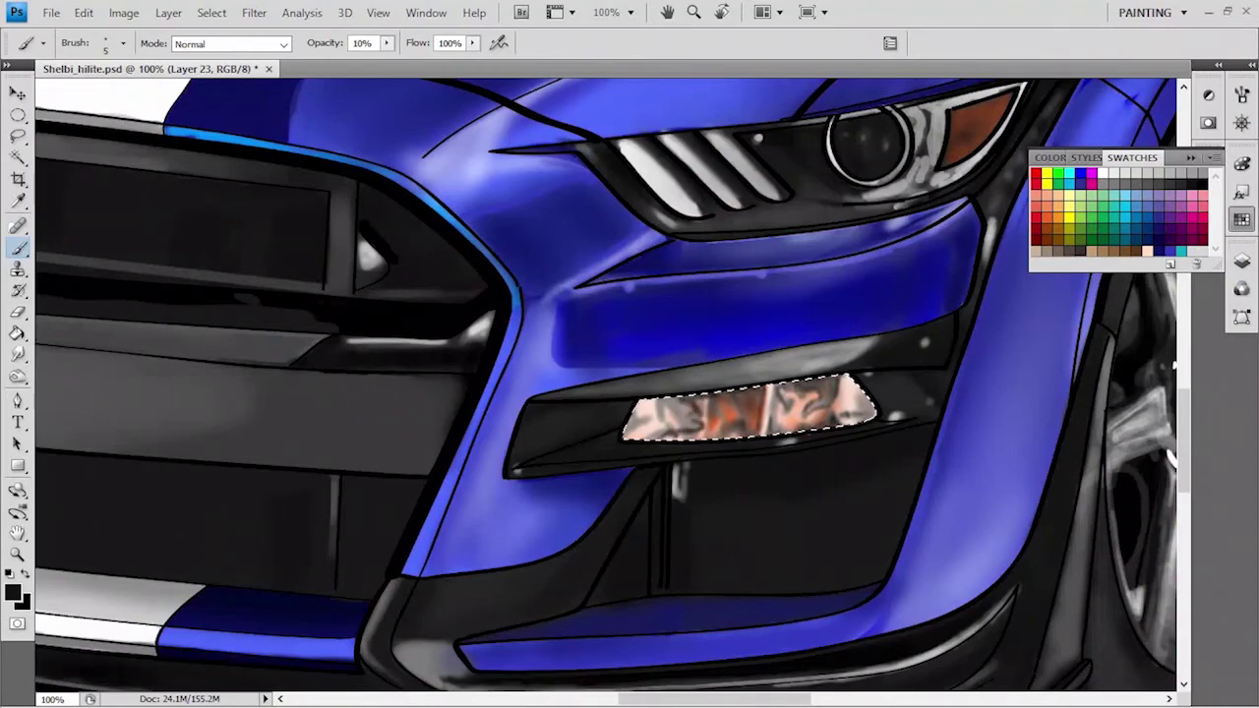
left_click(787, 419, "alt")
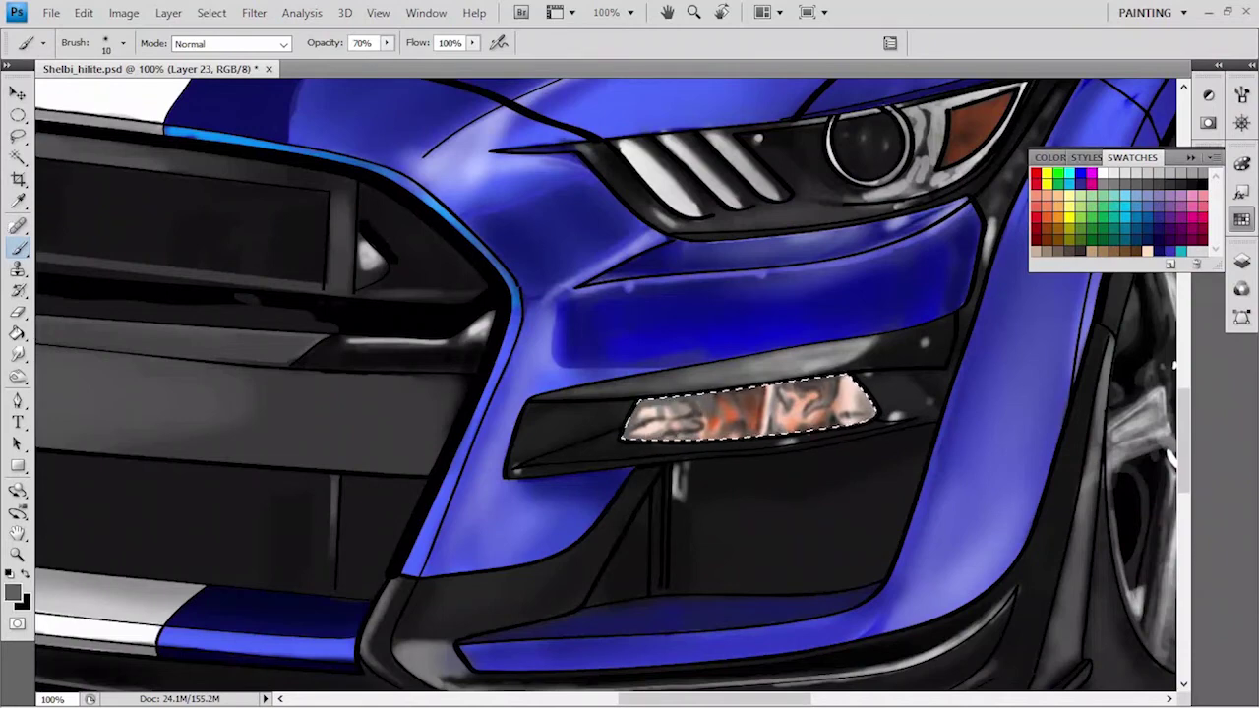
key("F7")
key("alt+bracketright")
key("d")
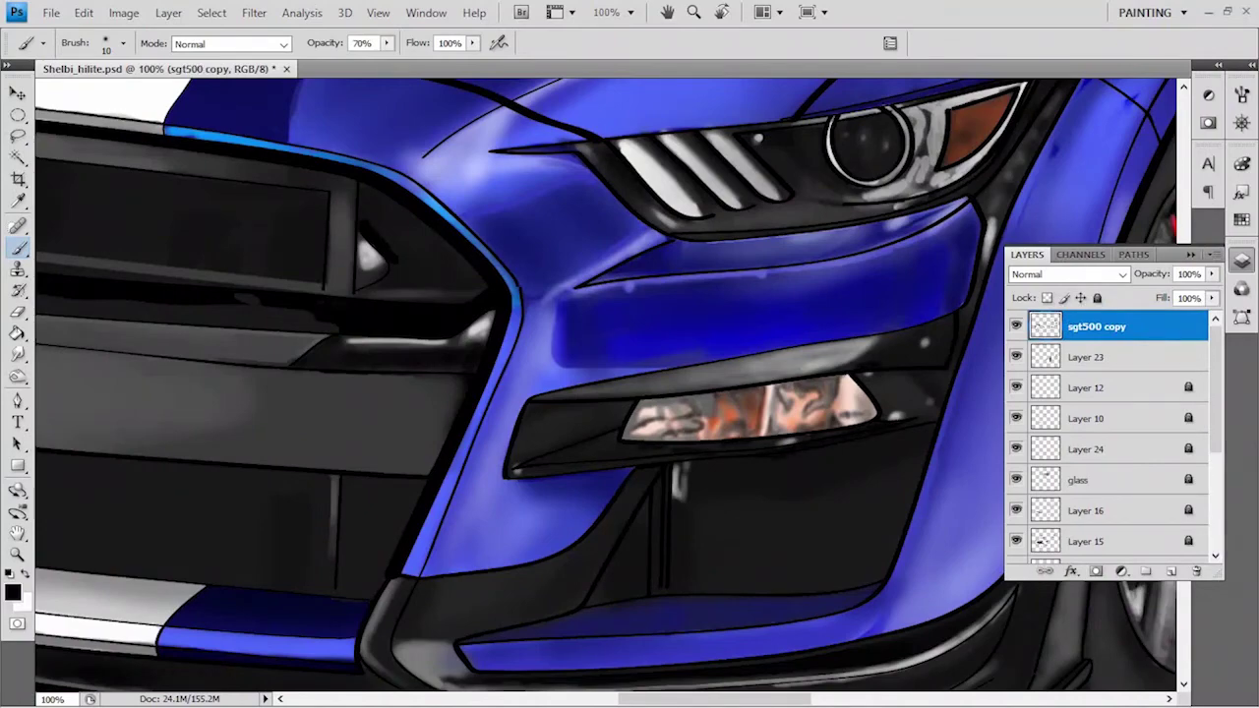
Magic-wand the empty area around the car, invert the selection, and cancel Save As.
key("ctrl+minus")
key("ctrl+minus")
key("ctrl+minus")
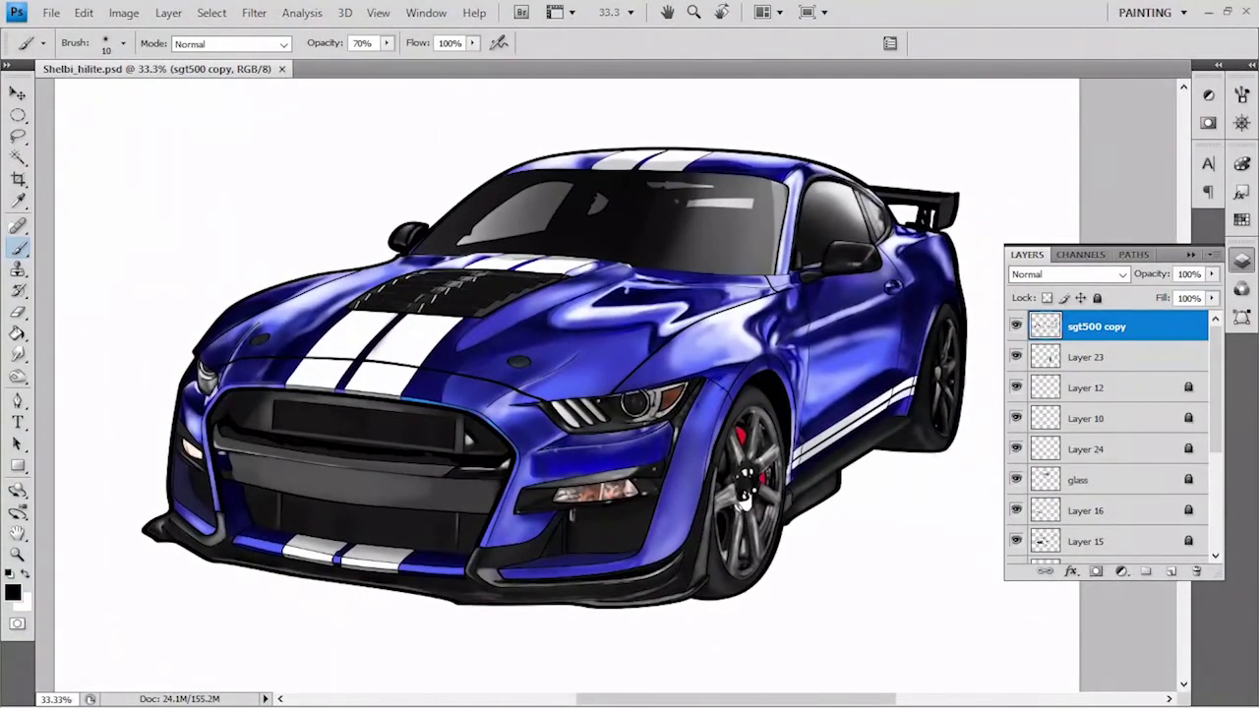
key("w")
left_click(99, 147)
key("alt+s")
key("i")
key("ctrl+shift+s")
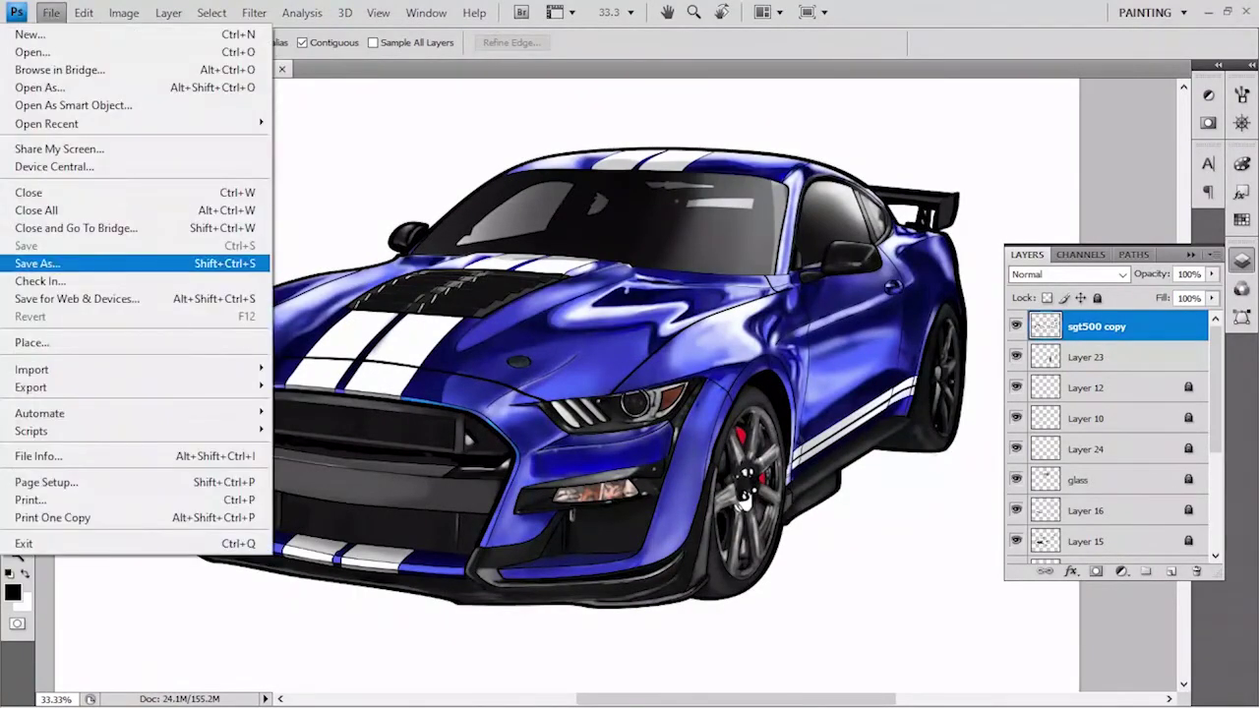
type("Shelbi_final")
key("Return")
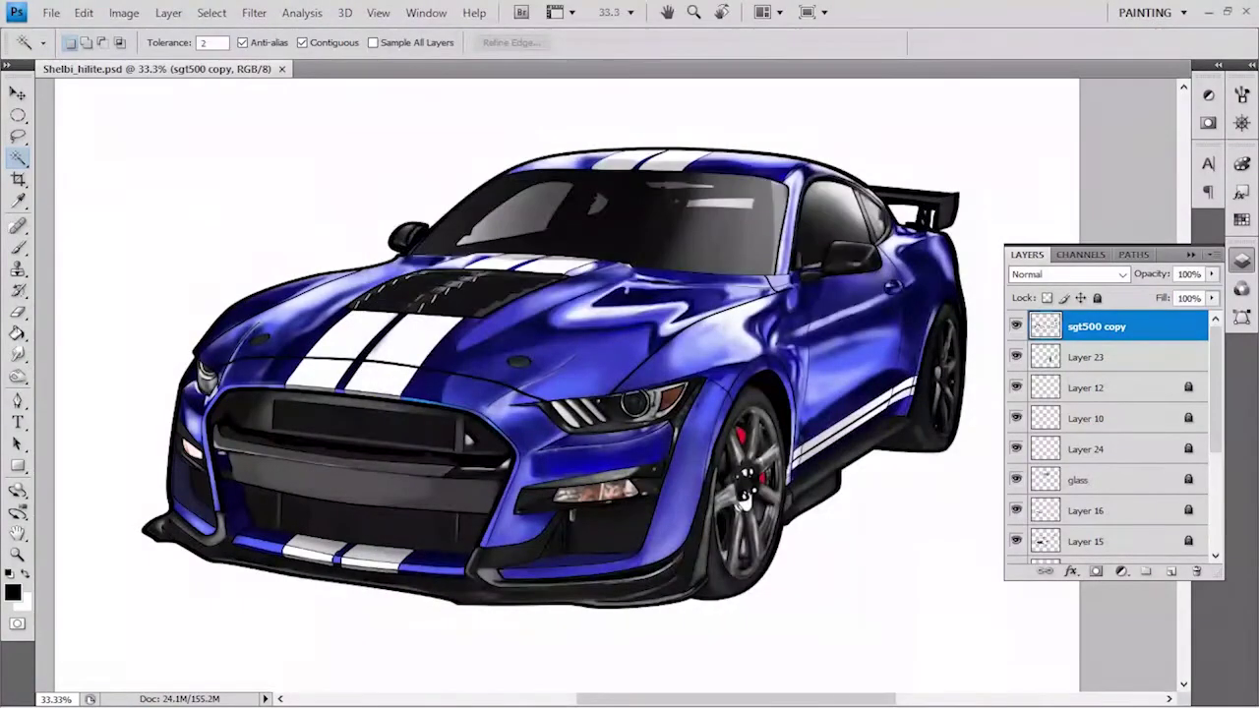
Open Shelbi_final.psd, merge the painted car layers into Layer 23, and select sgt500 copy.
key("ctrl+o")
key("Return")
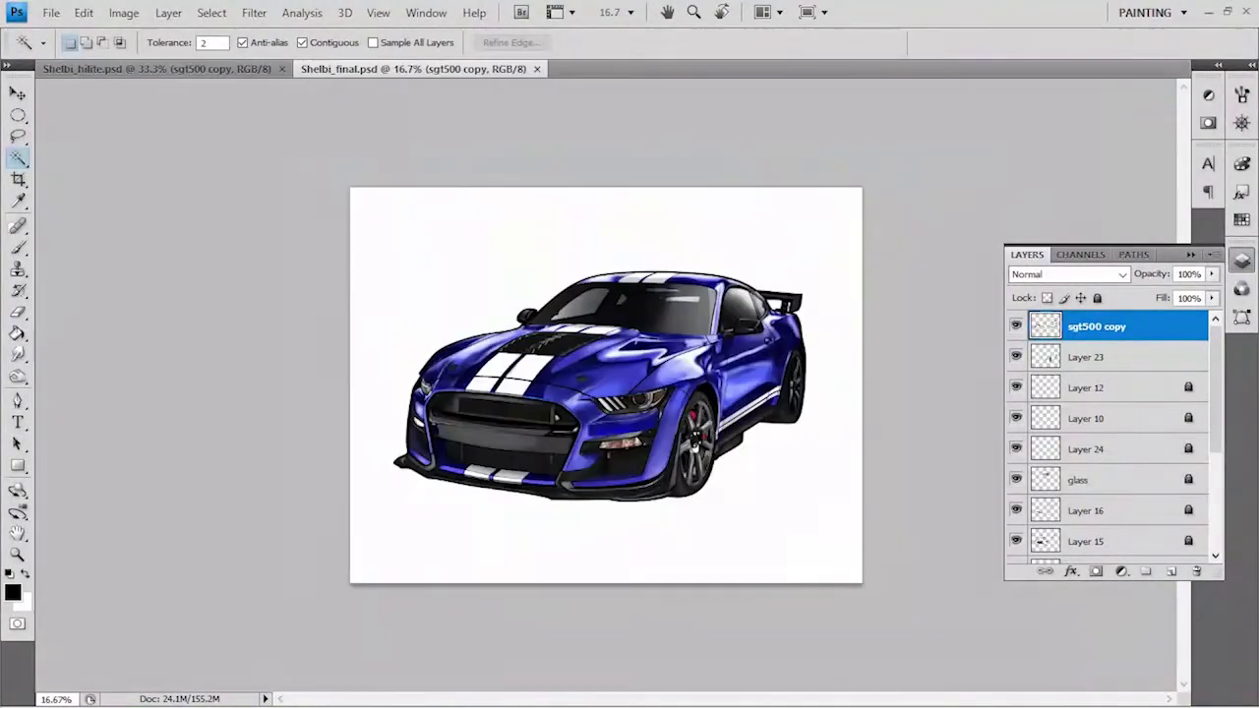
key("alt+bracketleft")
key("alt+bracketleft")
key("alt+bracketleft")
key("alt+bracketleft")
key("alt+bracketleft")
key("alt+bracketleft")
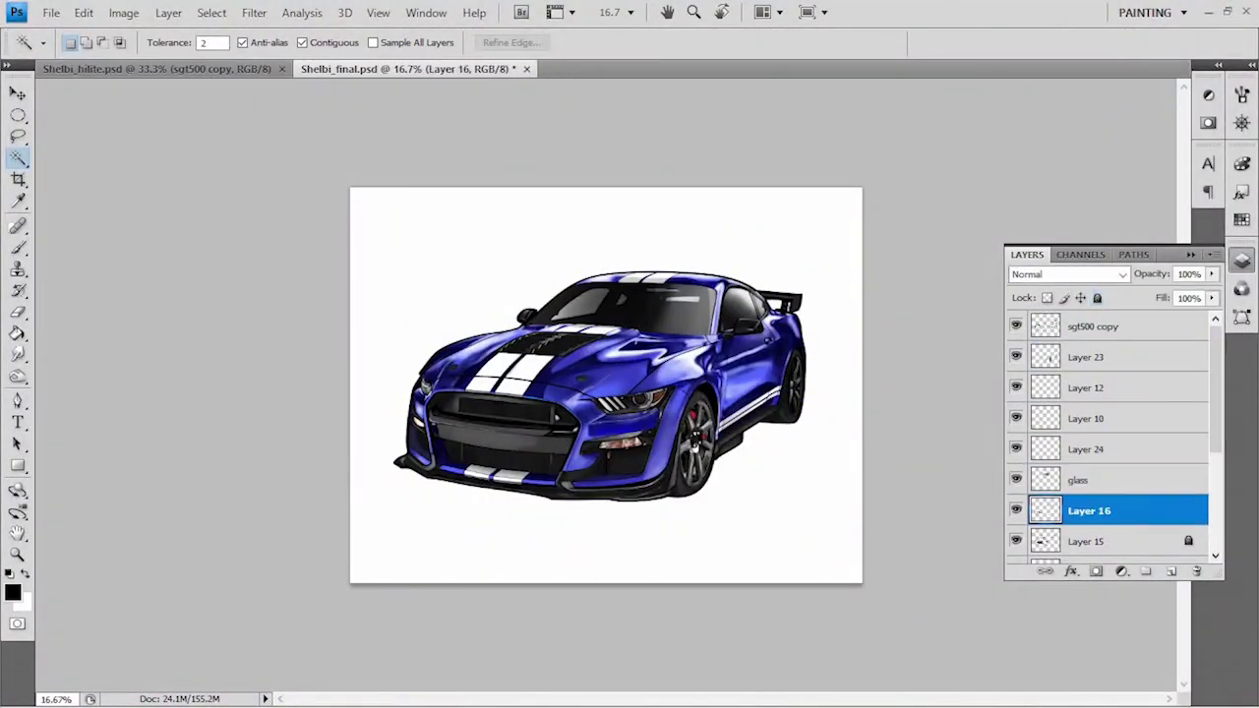
key("alt+bracketleft")
key("alt+bracketleft")
key("alt+bracketleft")
key("alt+bracketleft")
key("alt+bracketleft")
key("alt+bracketleft")
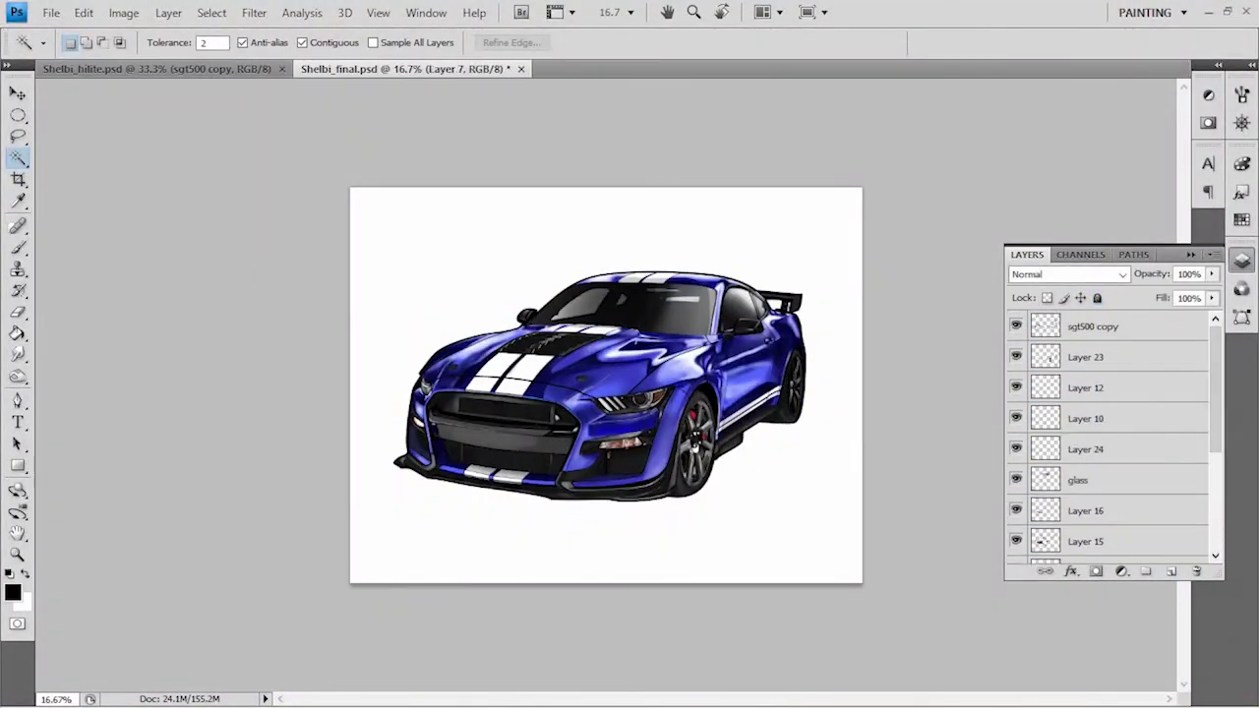
key("ctrl+e")
key("alt+bracketright")
left_click(414, 226)
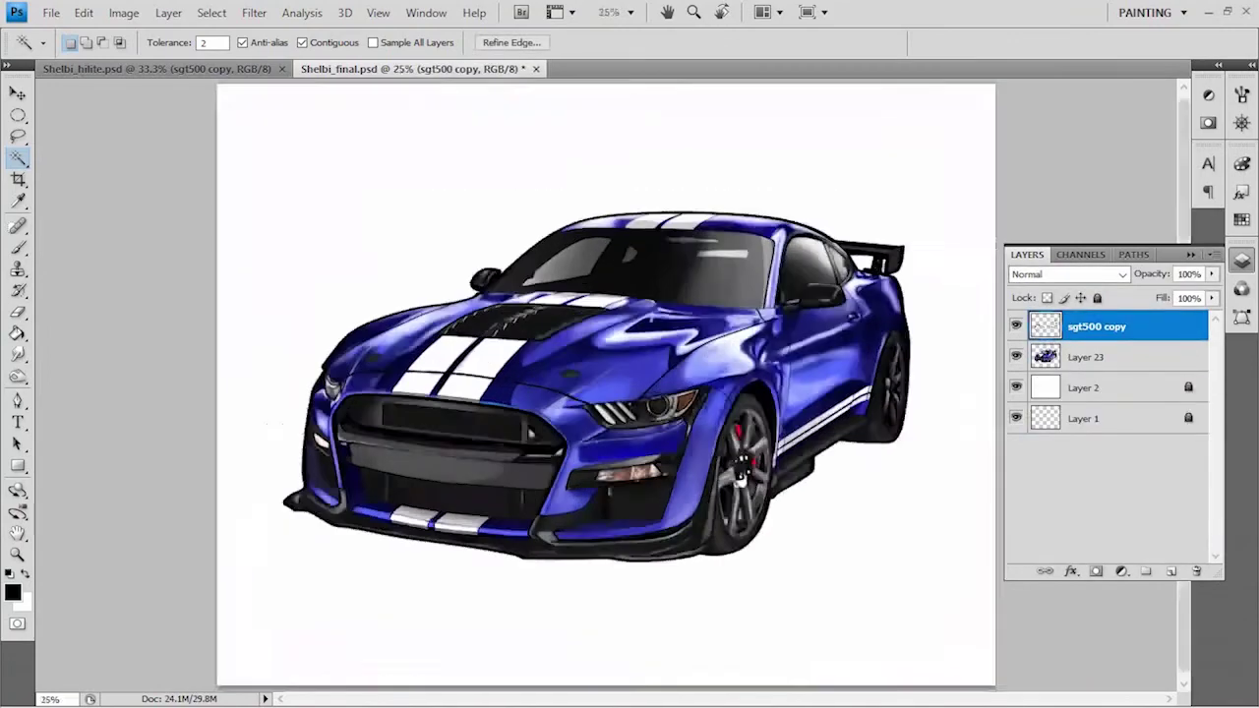
Refine the car selection with Lasso, then shrink it by 1 pixel and grow it.
scroll(792, 278, "up", 4)
scroll(777, 382, "up", 2)
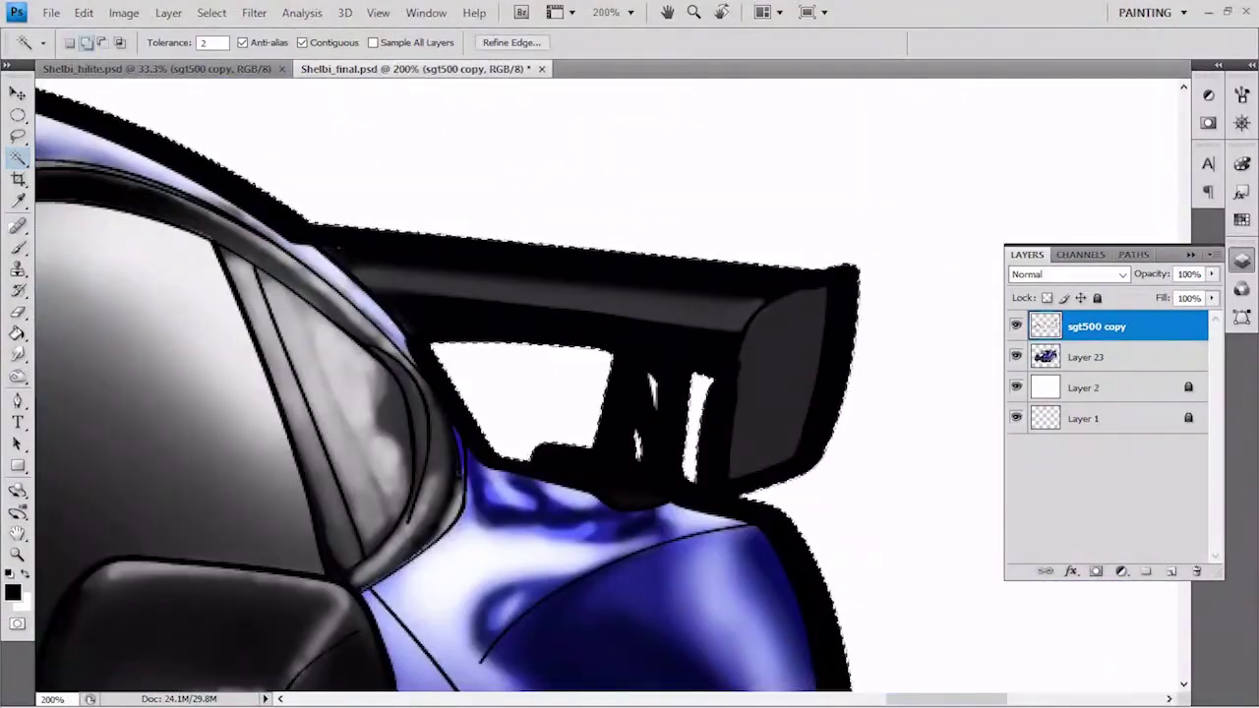
key("l")
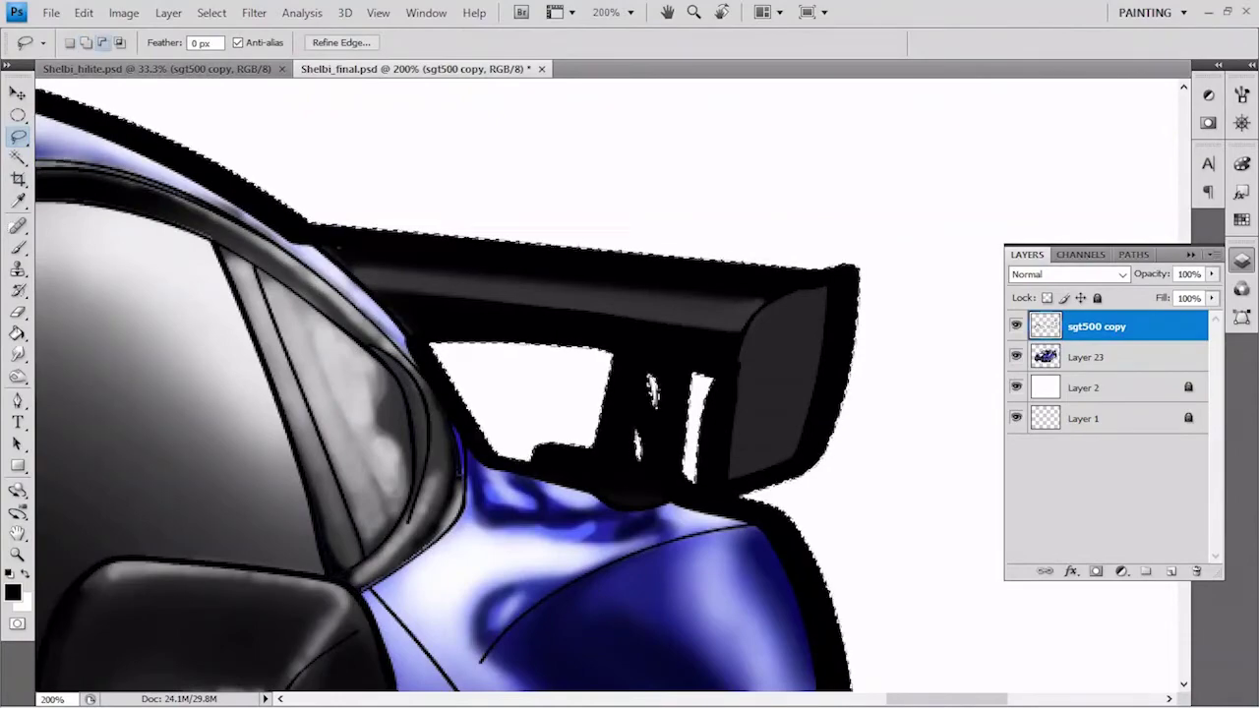
key("alt")
left_click(211, 13)
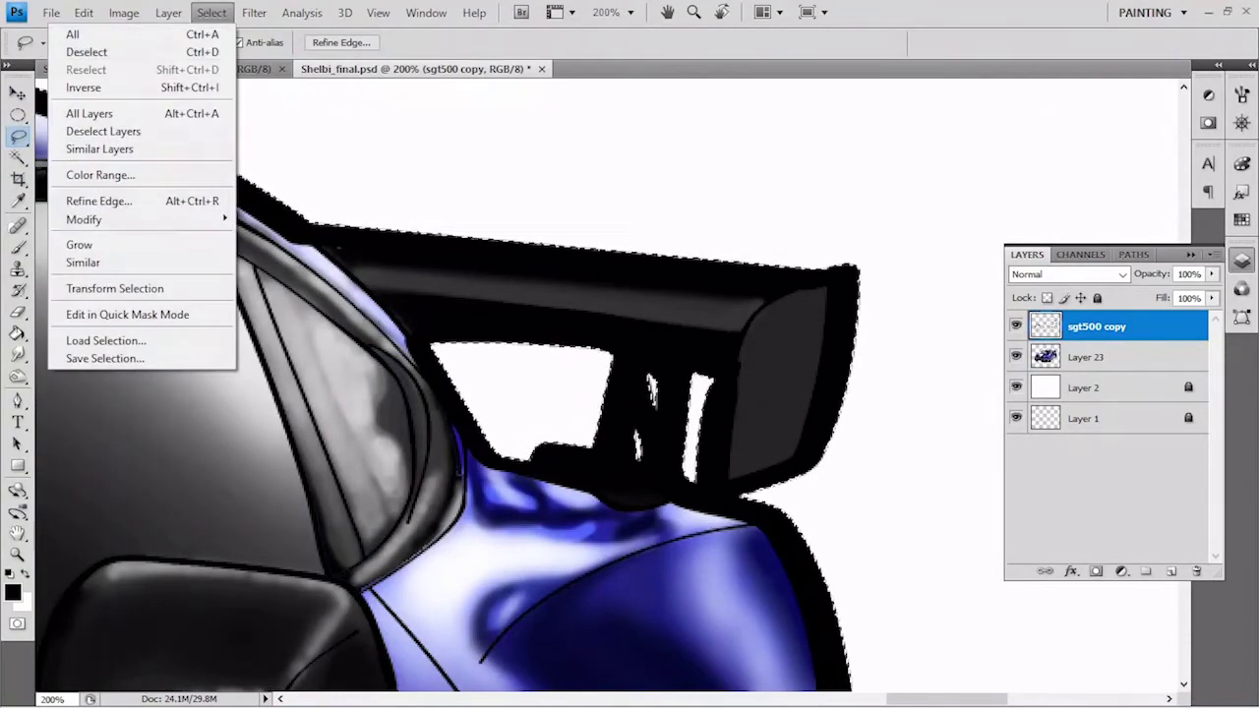
left_click(369, 292)
key("Return")
left_click(211, 12)
left_click(369, 271)
key("Return")
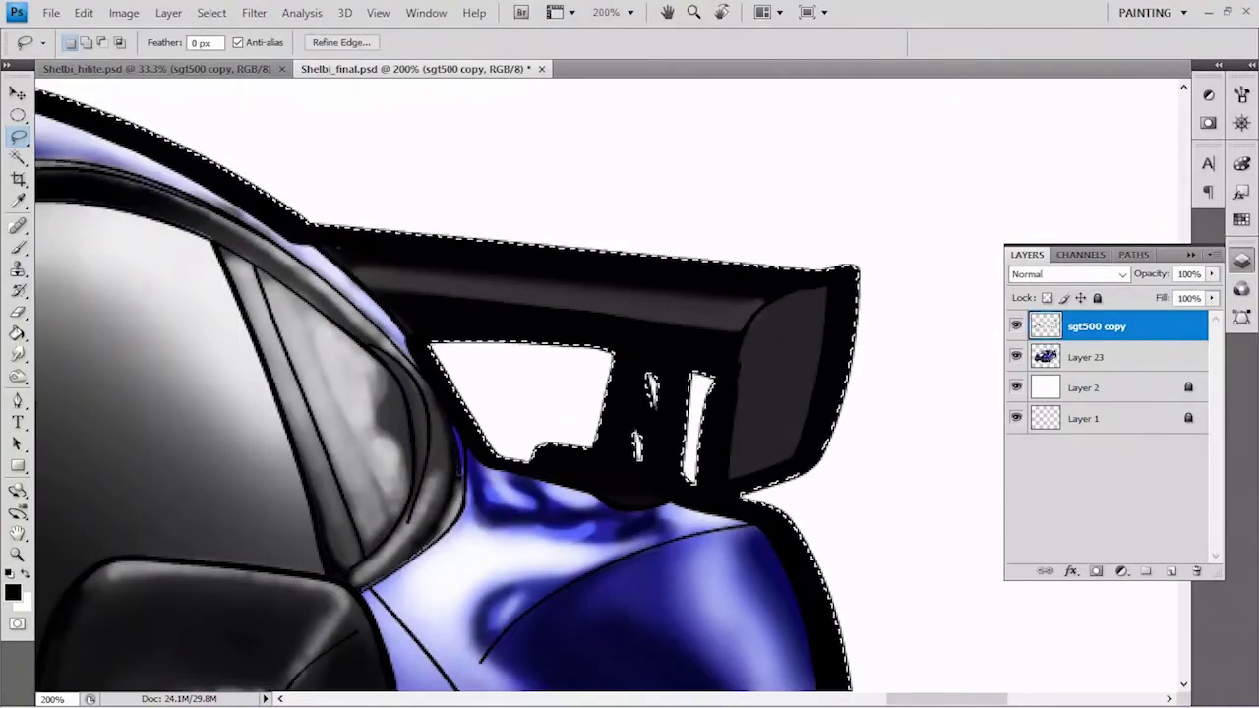
Erase stray pixels outside the car.
key("ctrl+minus")
key("ctrl+minus")
key("ctrl+minus")
key("ctrl+minus")
key("ctrl+minus")
key("e")
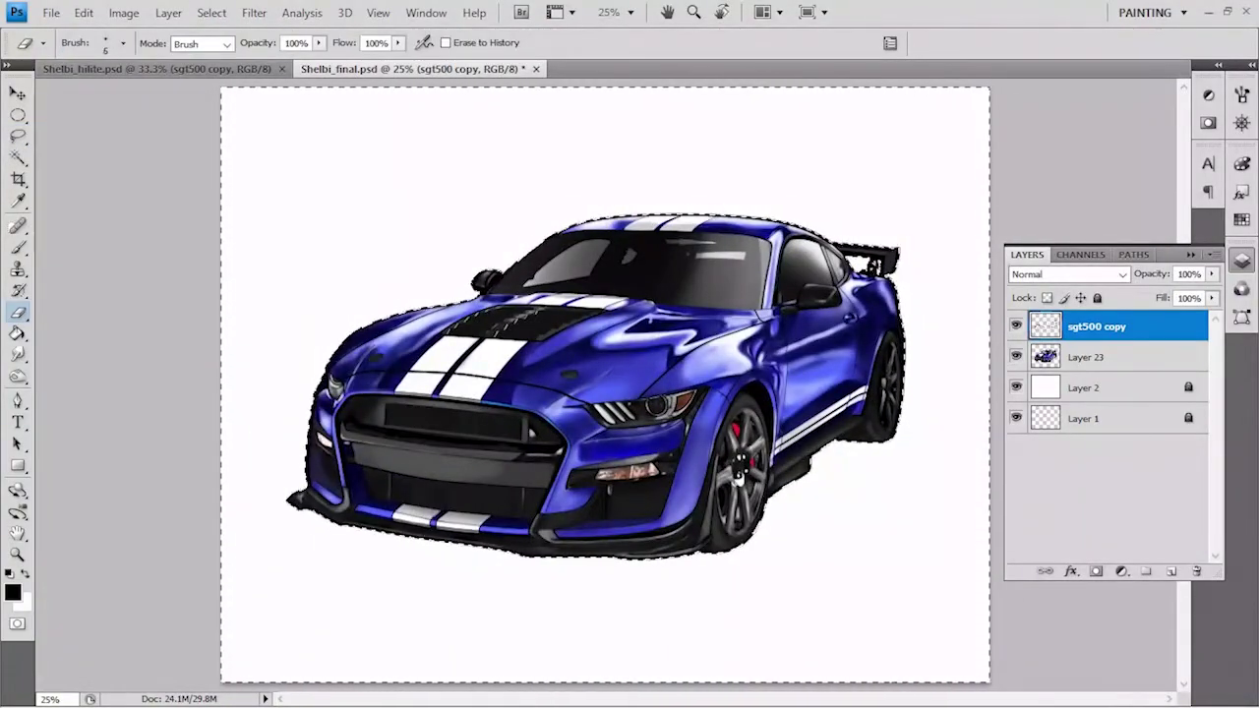
left_click_drag(322, 378, 998, 337)
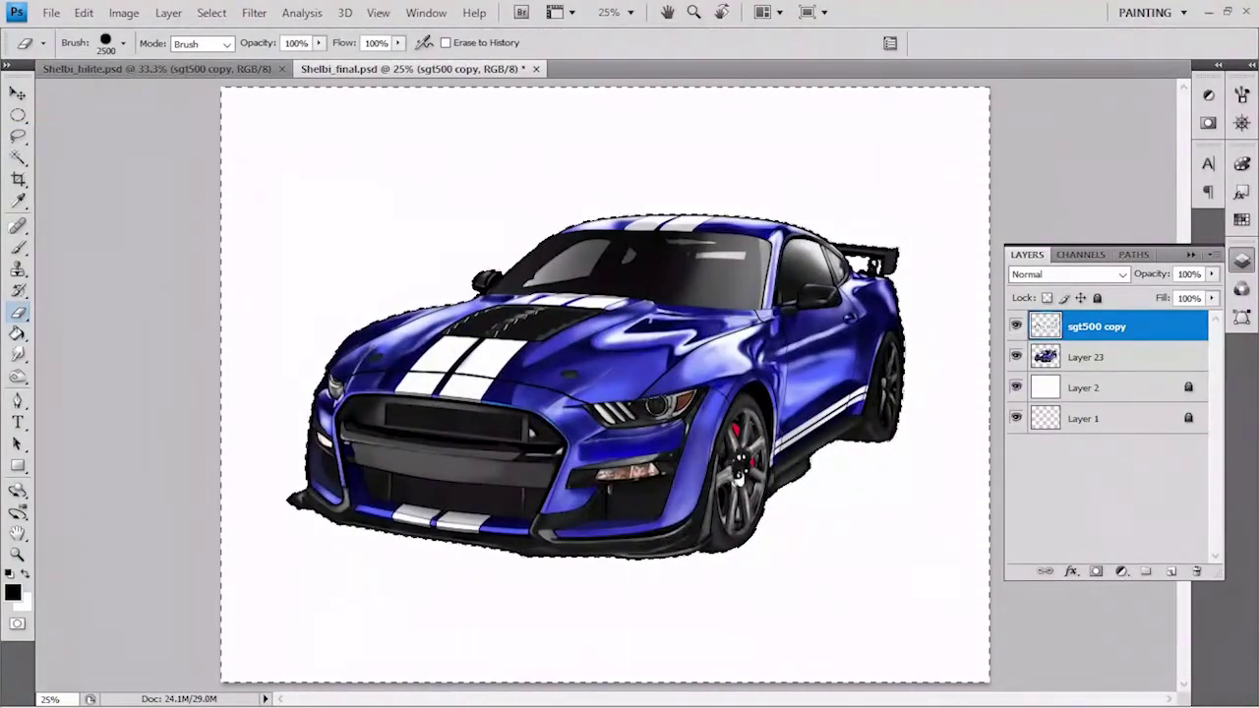
Hide the white Layer 2 and expand the selection around the car.
left_click(1016, 387)
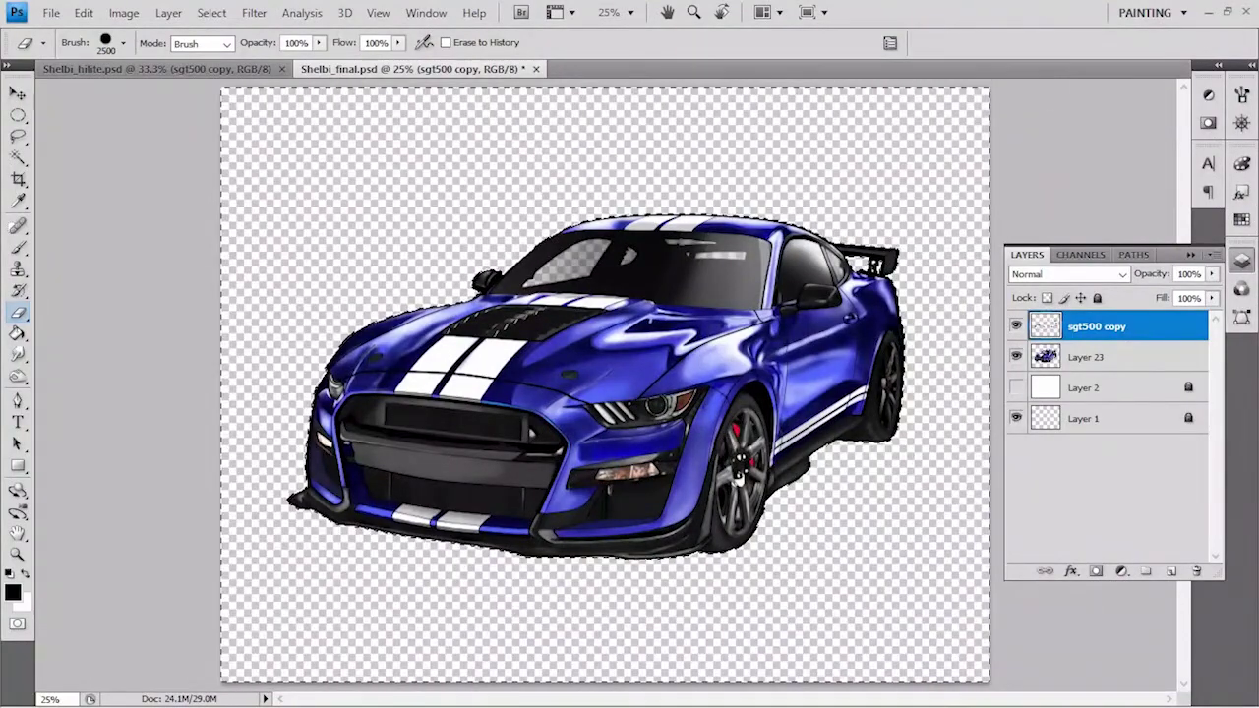
key("b")
left_click(212, 12)
left_click(413, 236)
key("Return")
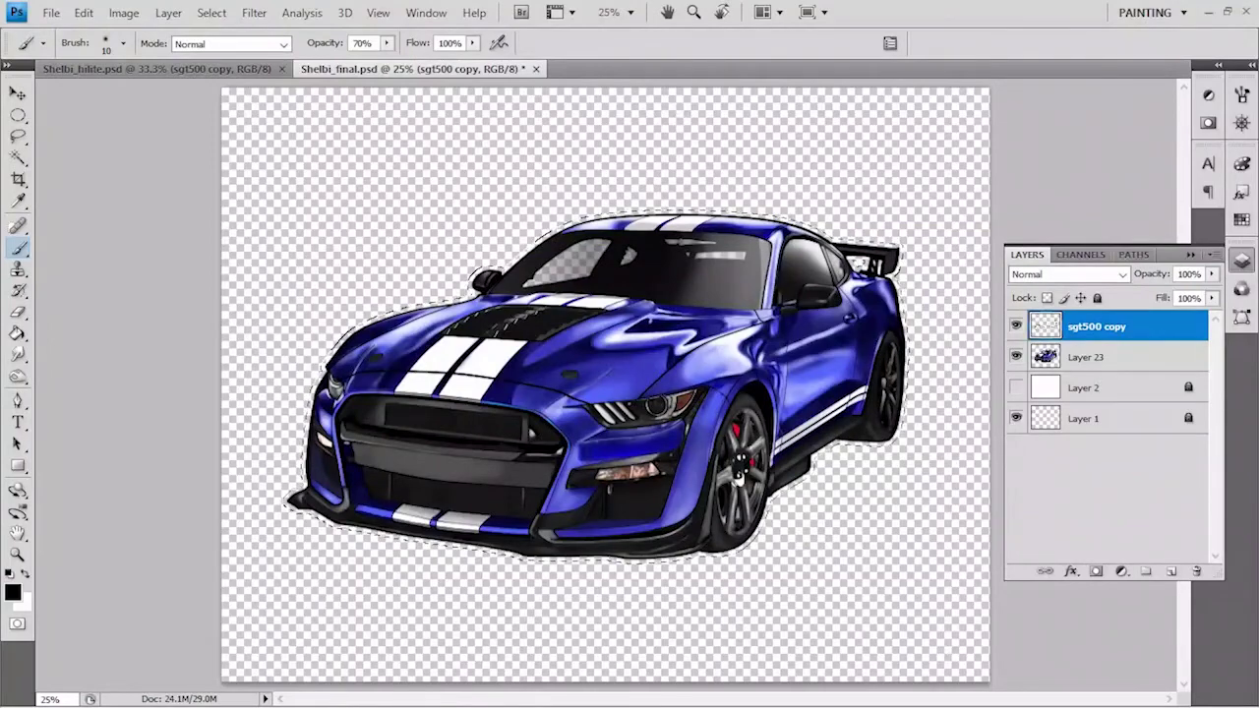
Add Layer 24 beneath the car and paint the expanded selection white at full opacity.
key("ctrl+shift+alt+n")
key("0")
key("x")
key("bracketright")
key("bracketright")
key("bracketright")
left_click_drag(954, 324, 325, 462)
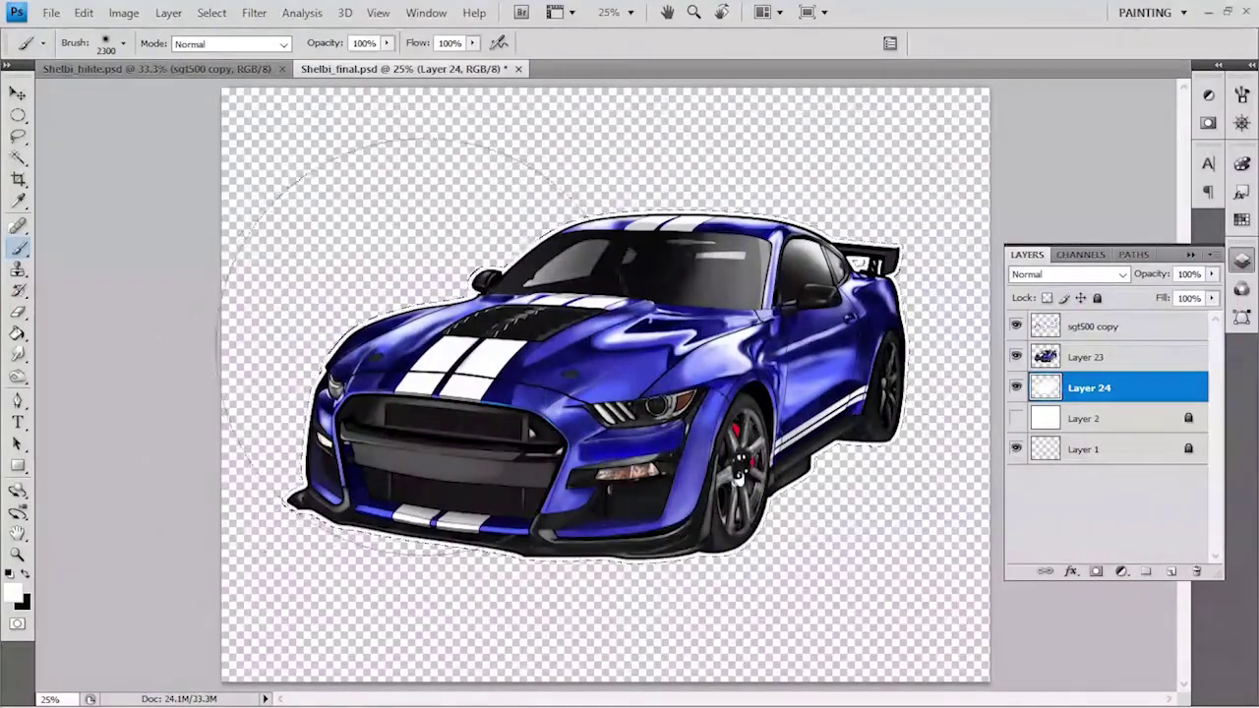
Deselect, add Layer 25 behind the car and fill it with teal.
key("ctrl+d")
key("ctrl+shift+alt+n")
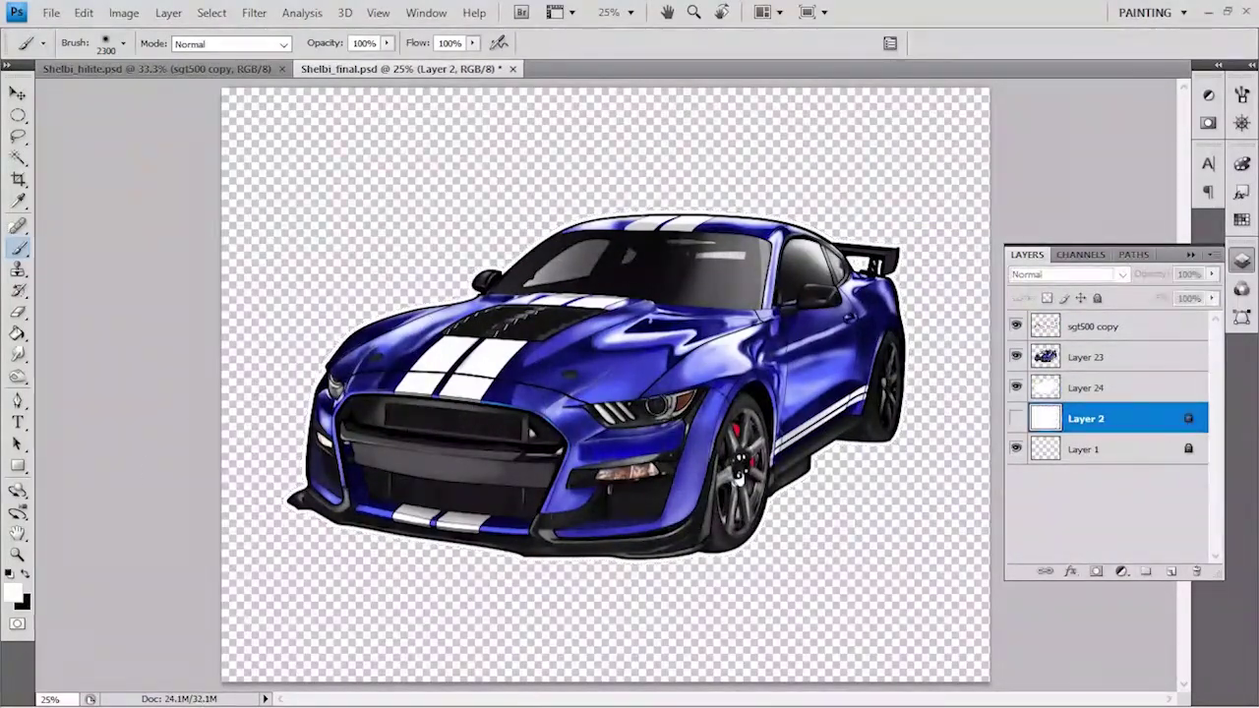
left_click(1242, 219)
left_click(1070, 196)
left_click(1241, 260)
key("g")
left_click(590, 147)
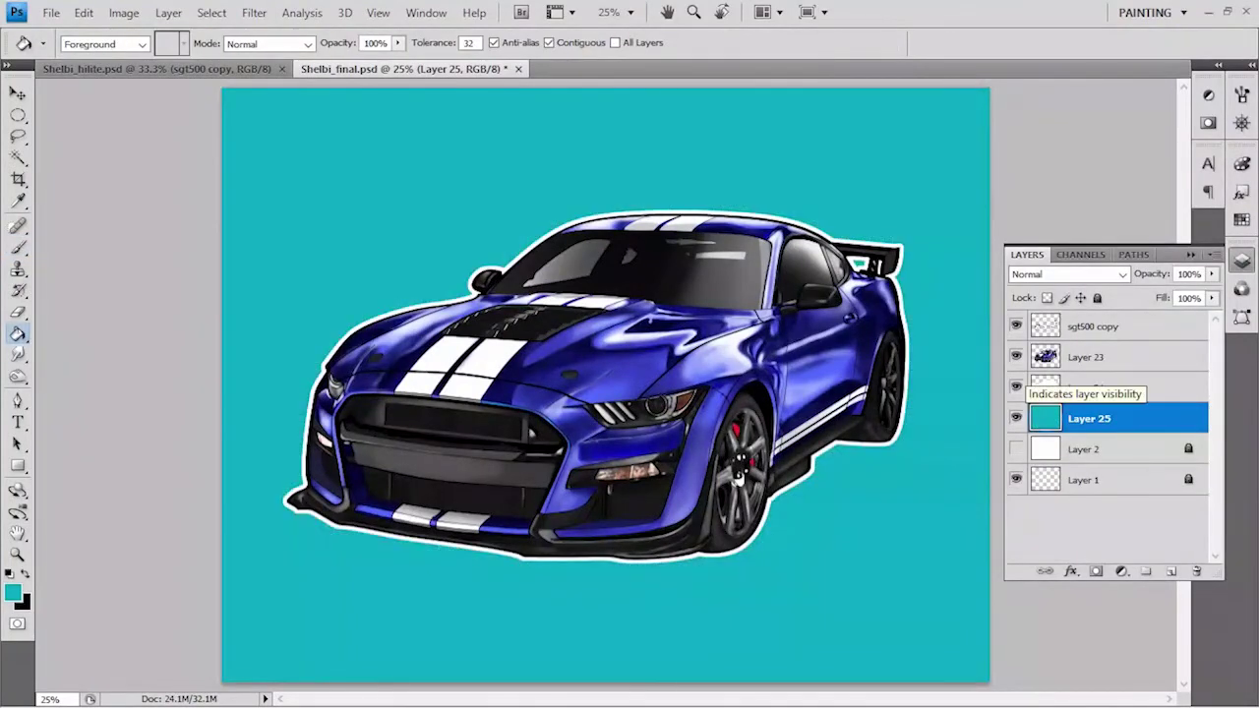
Refill the background layer with dark blue, then a darker navy.
left_click(1241, 218)
left_click(1146, 239)
left_click(590, 148)
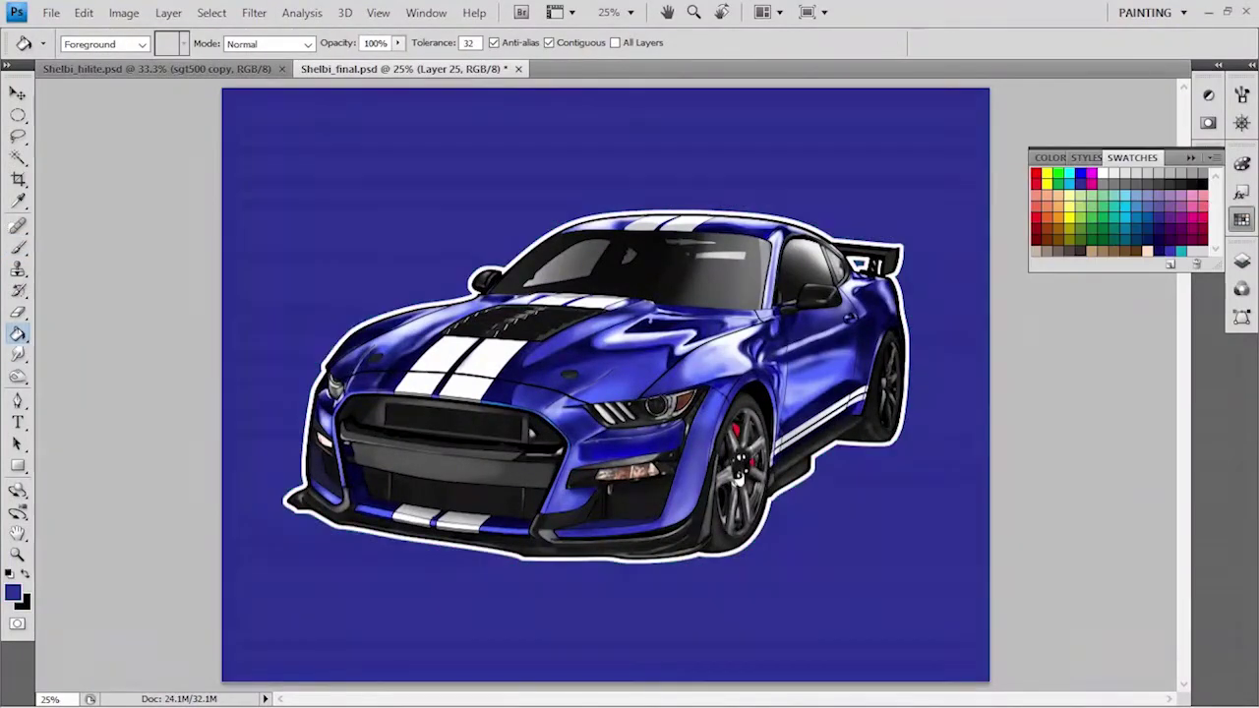
left_click(1157, 239)
left_click(590, 147)
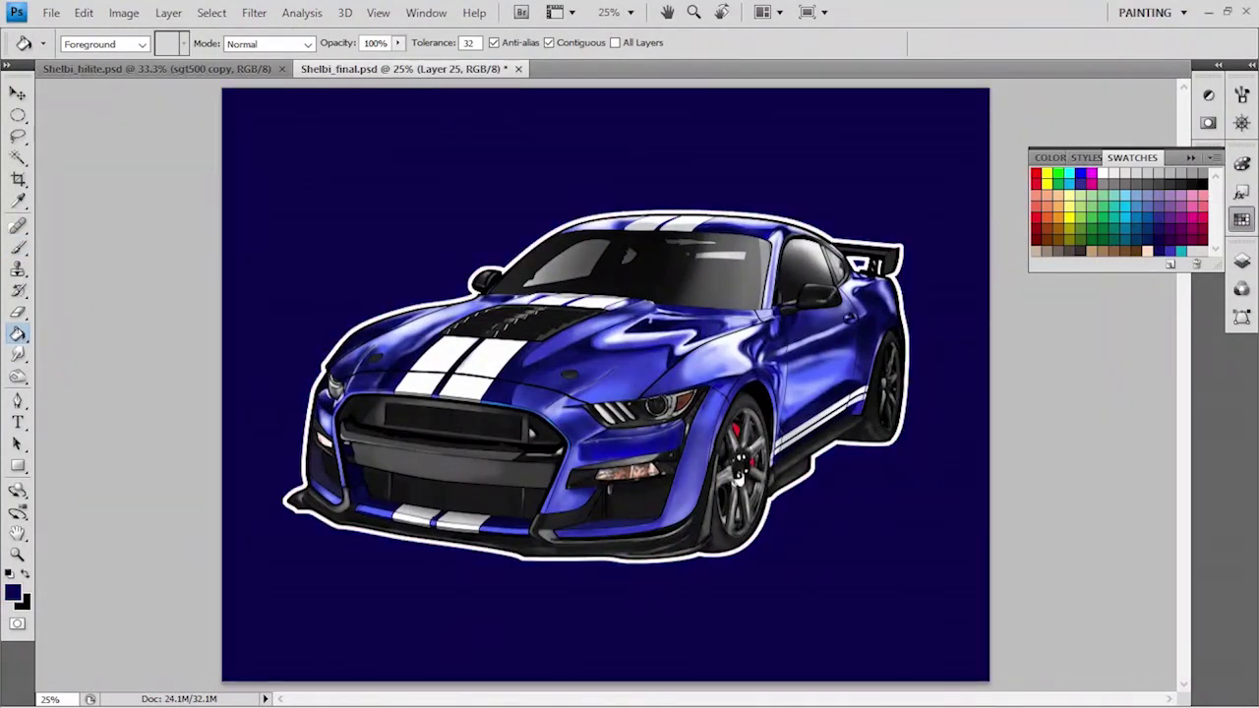
Save the artwork as Shelbi_final.png in PNG format.
left_click(51, 12)
left_click(42, 258)
left_click(656, 410)
left_click(590, 615)
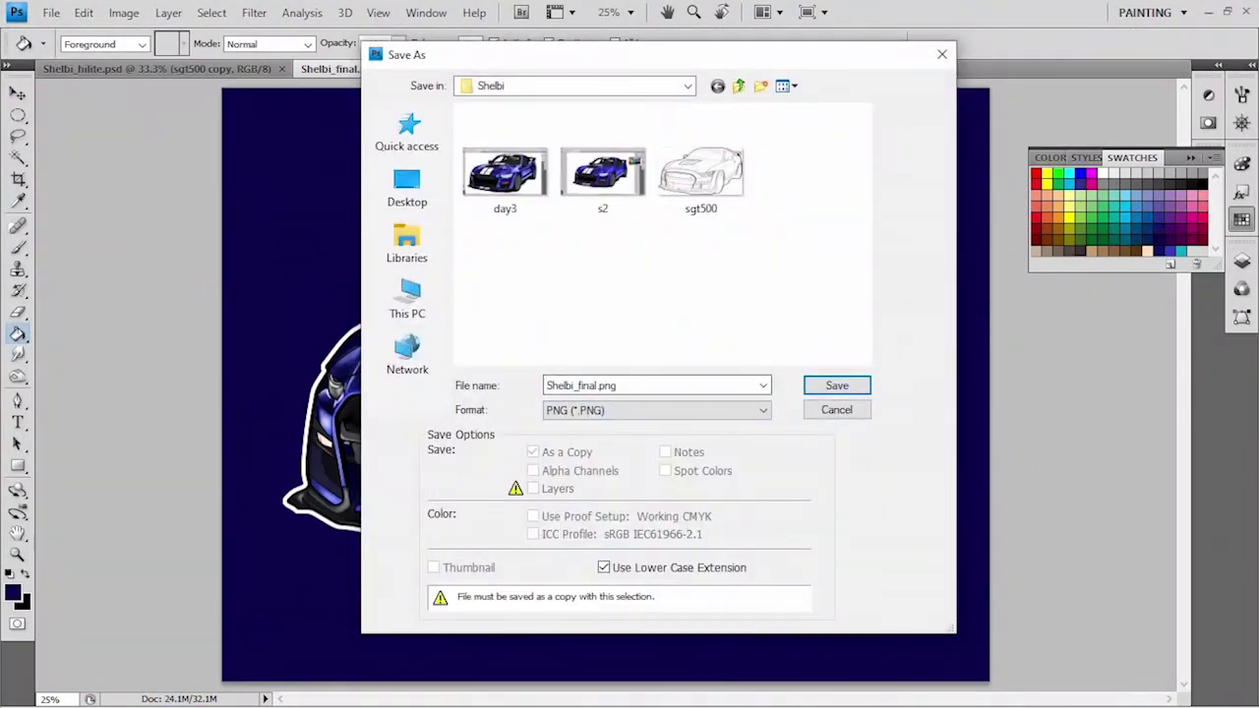
key("Return")
key("Return")
Accept the PNG options and hide the navy Layer 25.
key("b")
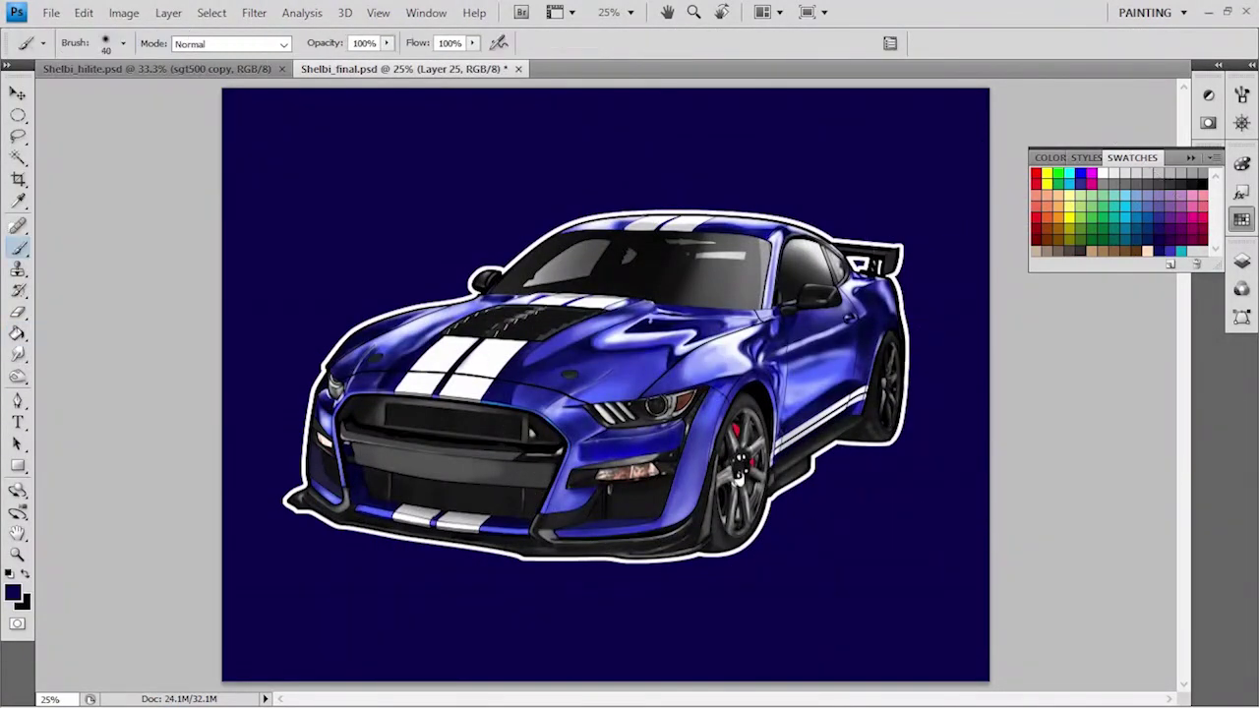
key("F7")
left_click(1016, 418)
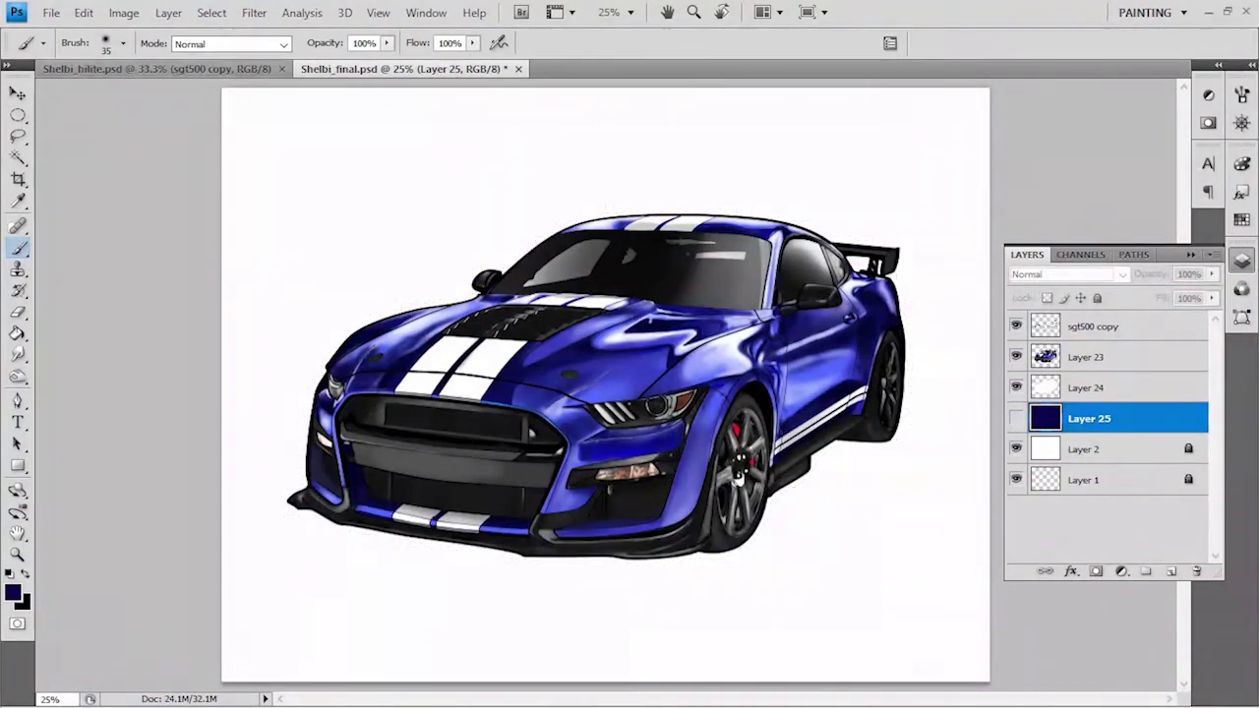
Begin a Save As copy named with 'artwork' and bring up the format list.
left_click(51, 12)
left_click(43, 258)
type("artwork")
left_click(763, 410)
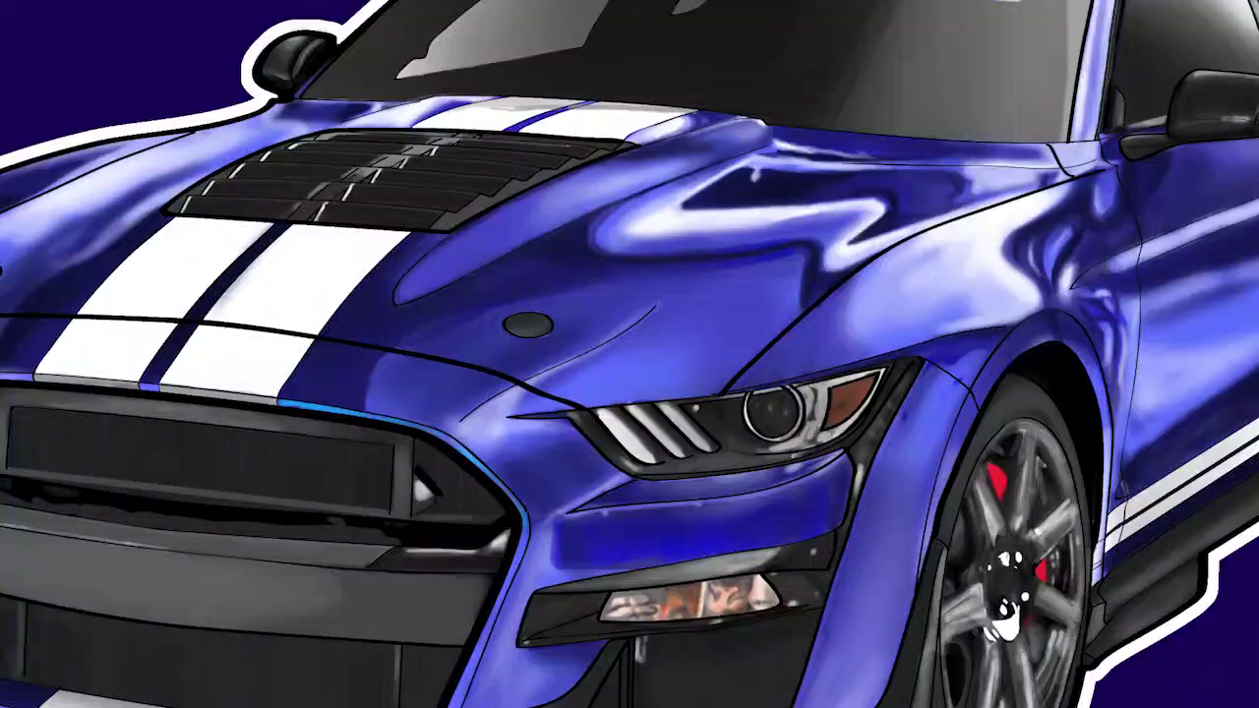